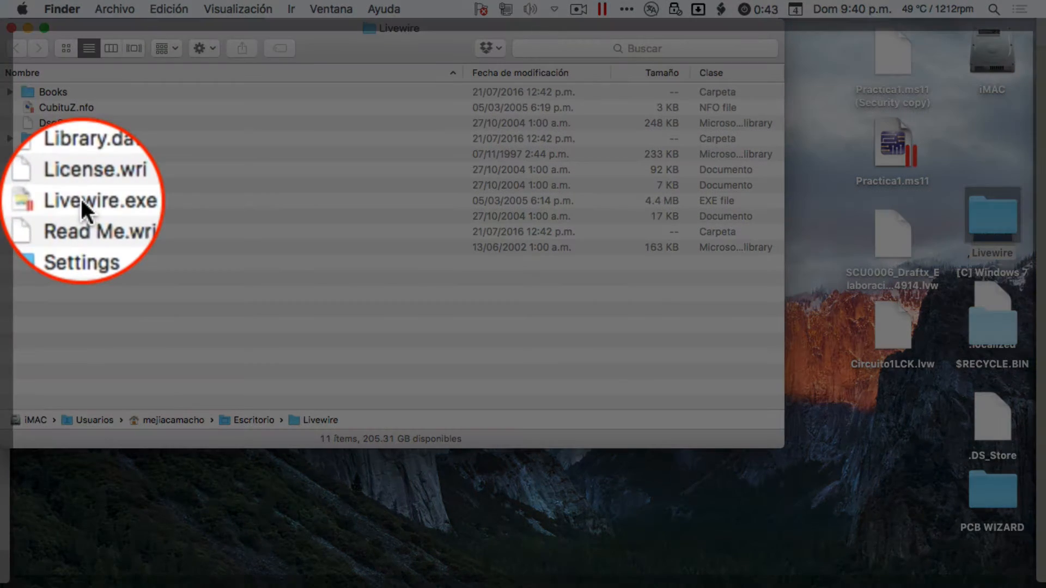
Launch Livewire.exe, hide its component gallery, and arrange the window beside the reference schematic, closing the Livewire folder window
double_click(59, 201)
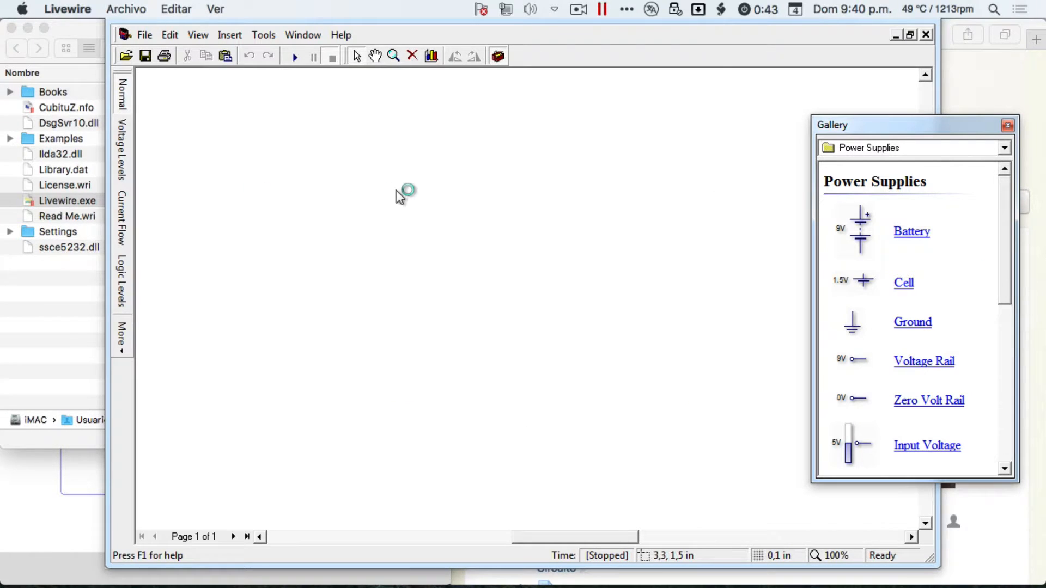
left_click(1008, 127)
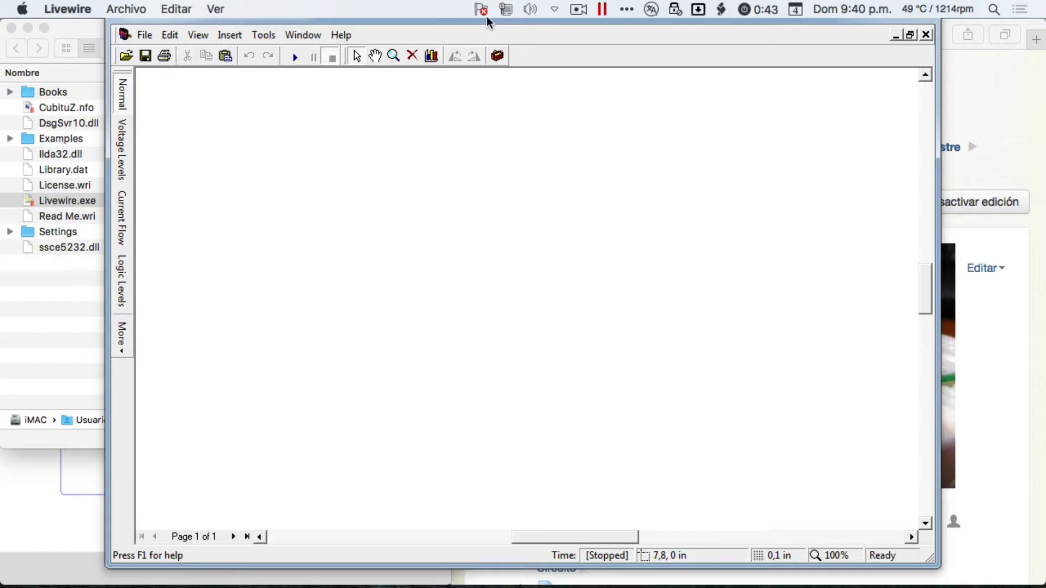
left_click_drag(486, 18, 599, 43)
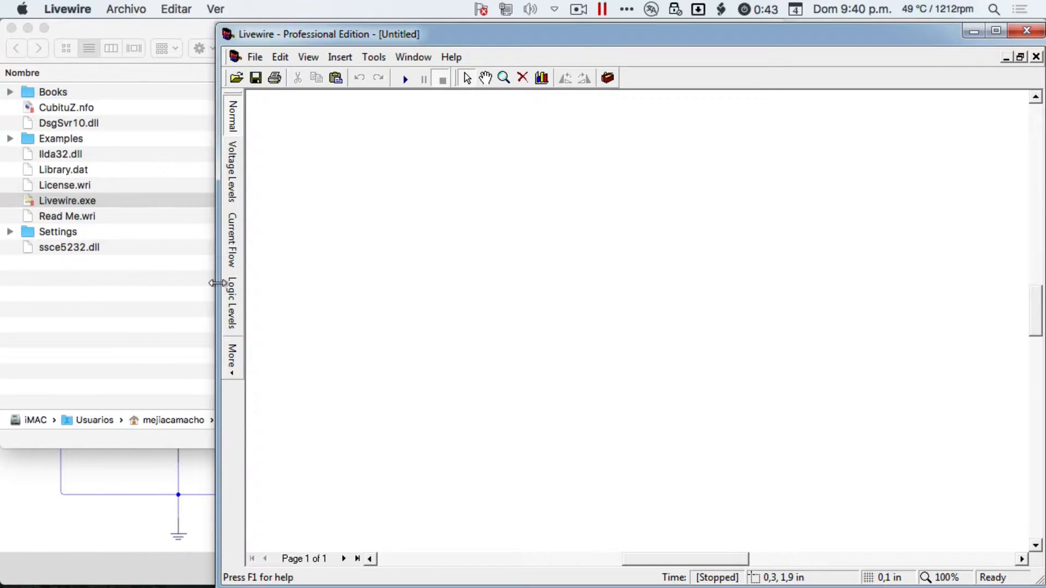
left_click_drag(218, 283, 451, 280)
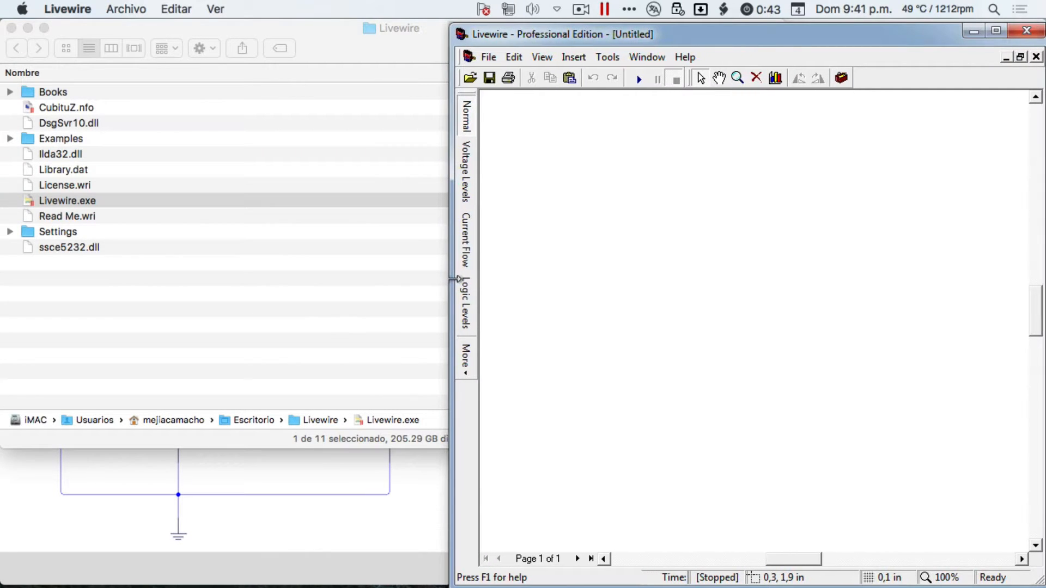
left_click(12, 28)
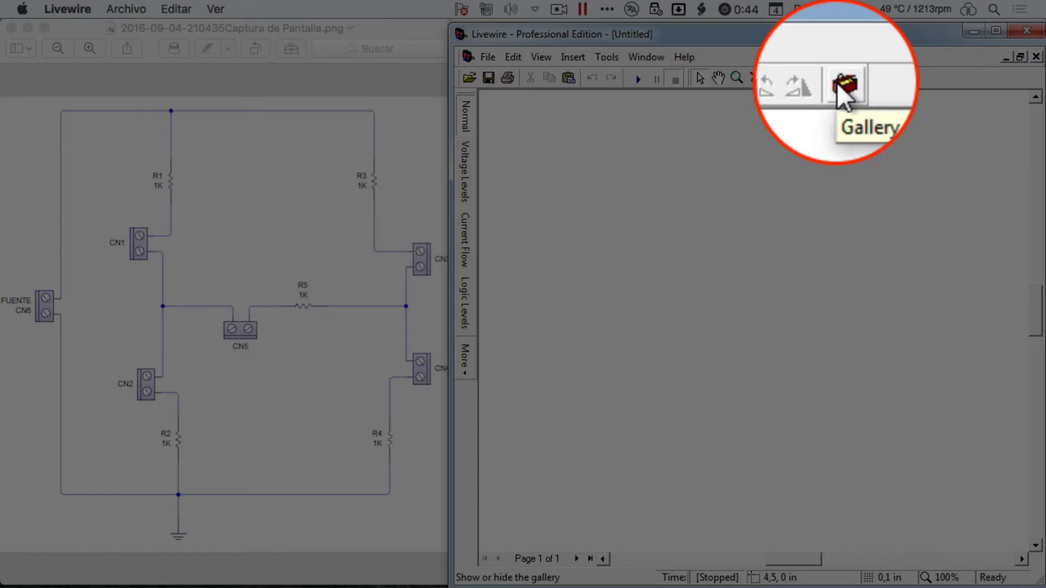
Place five resistors from the gallery's Passive Components: two stacked pairs, R1–R2 and R3–R4, and R5 centred between them
left_click(837, 83)
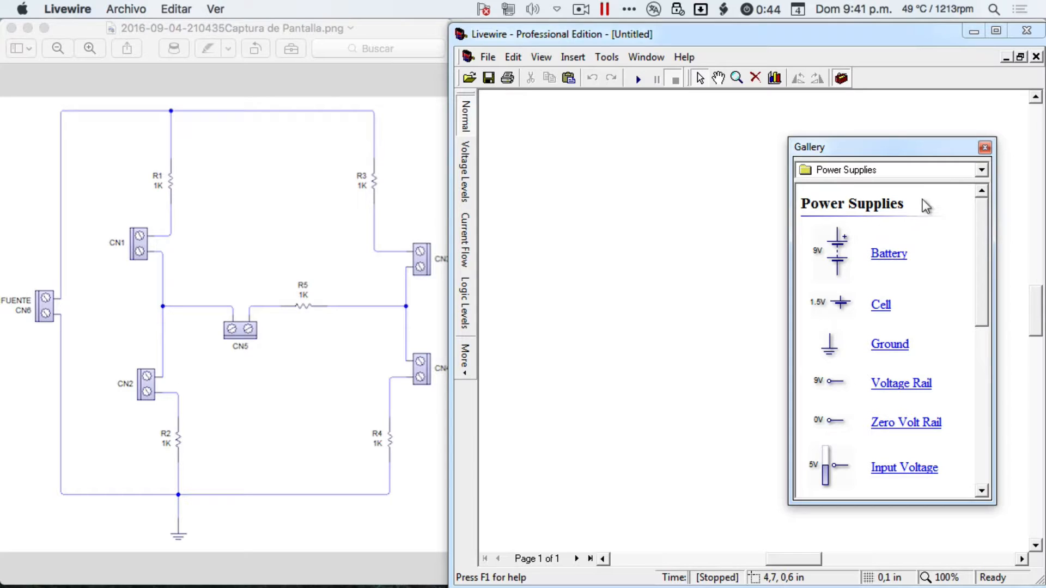
left_click(981, 171)
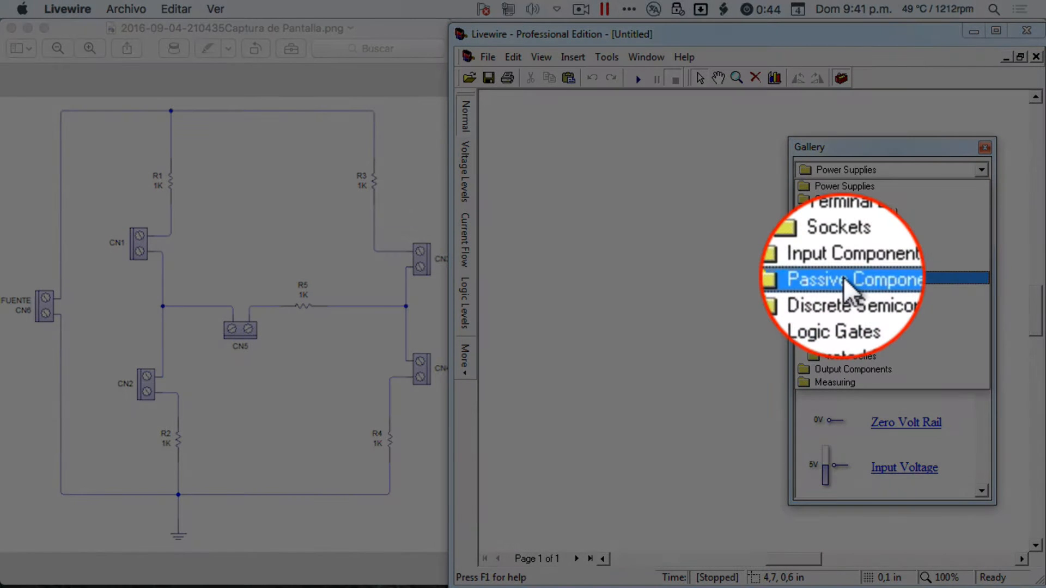
left_click(843, 276)
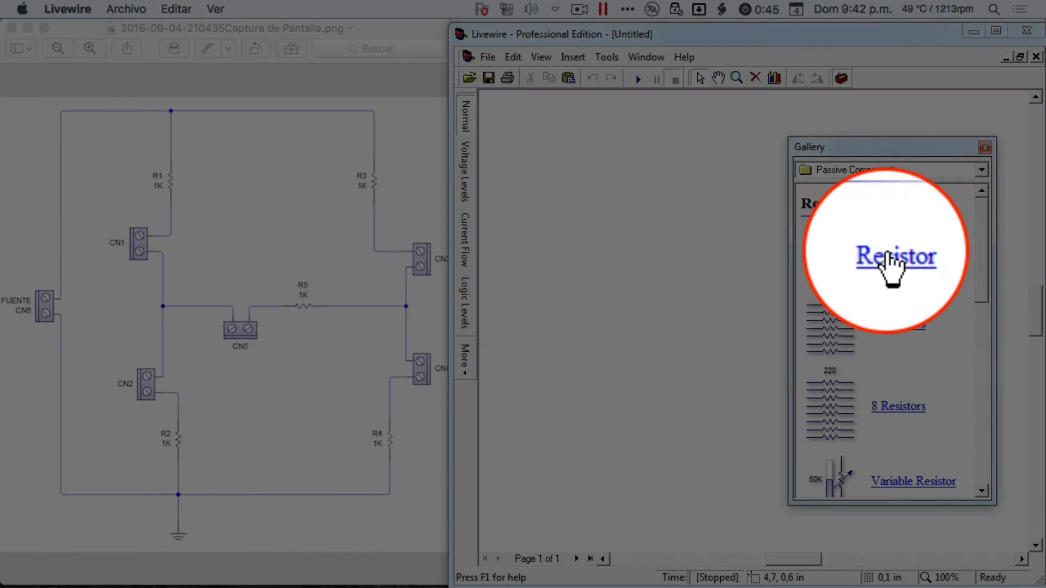
left_click(886, 254)
left_click_drag(885, 254, 521, 221)
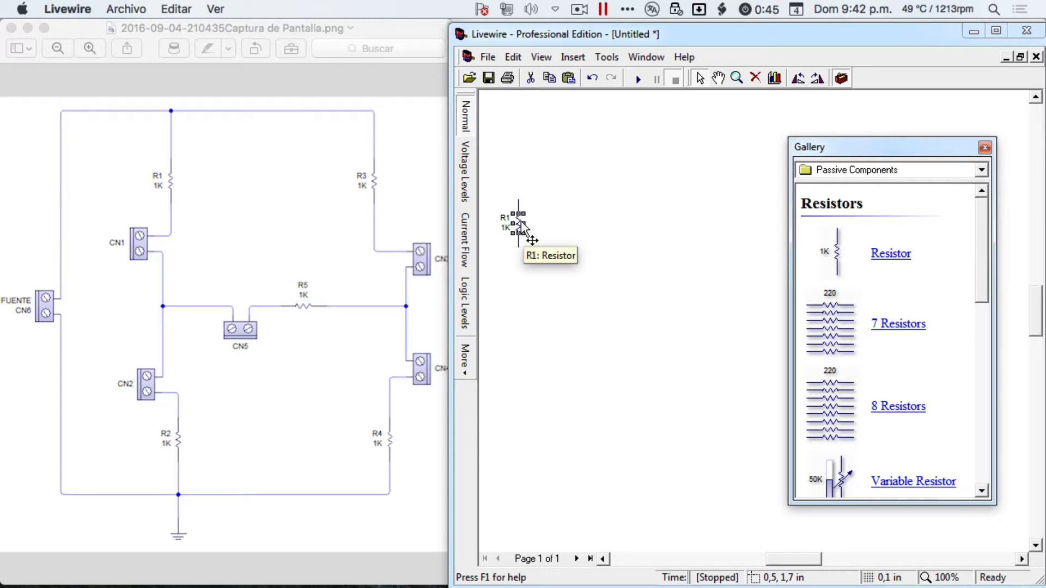
left_click_drag(878, 247, 518, 416)
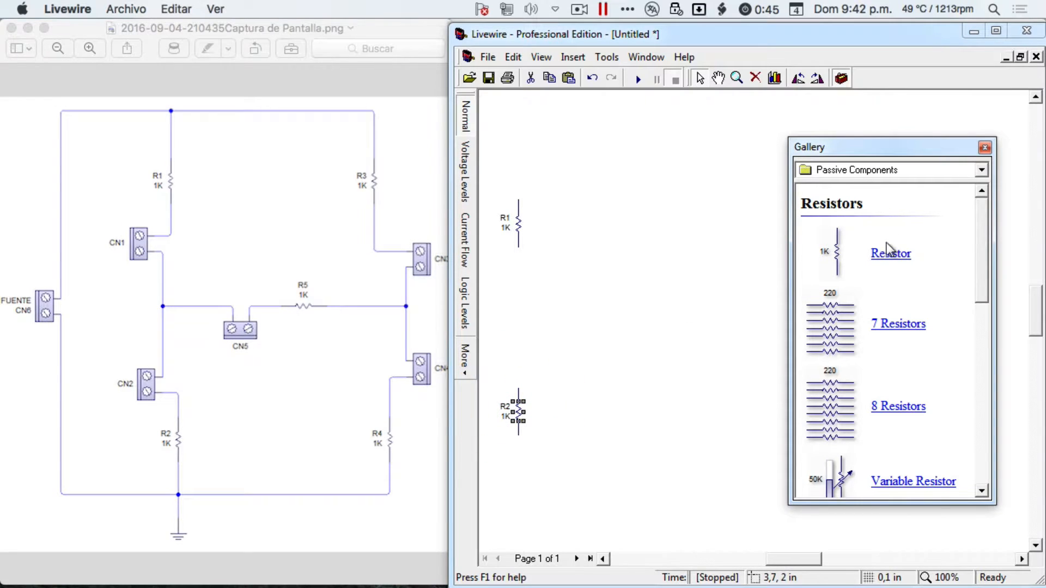
left_click_drag(886, 254, 635, 198)
left_click_drag(681, 225, 693, 225)
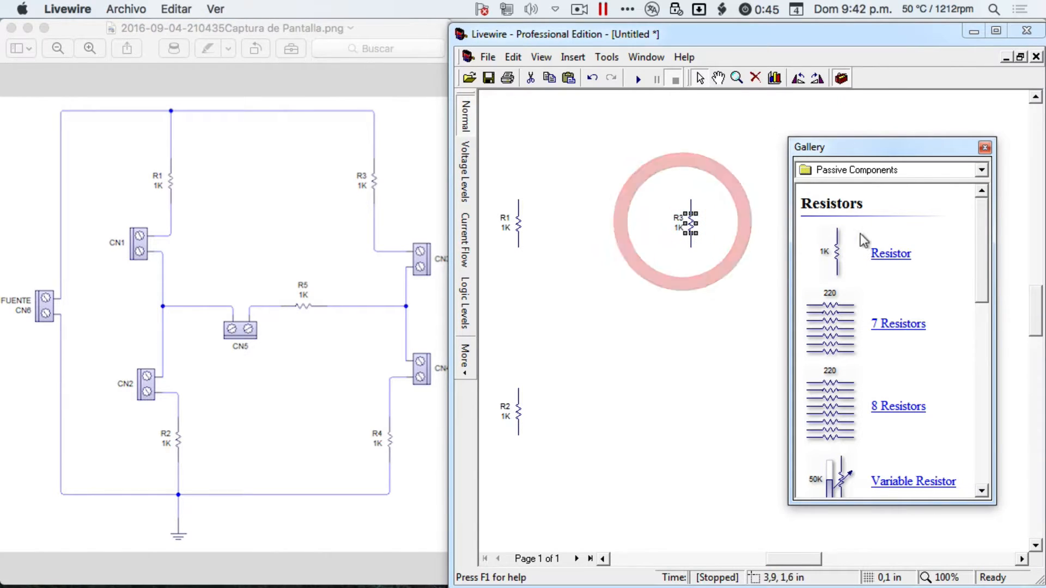
left_click_drag(894, 260, 692, 415)
left_click_drag(895, 258, 601, 309)
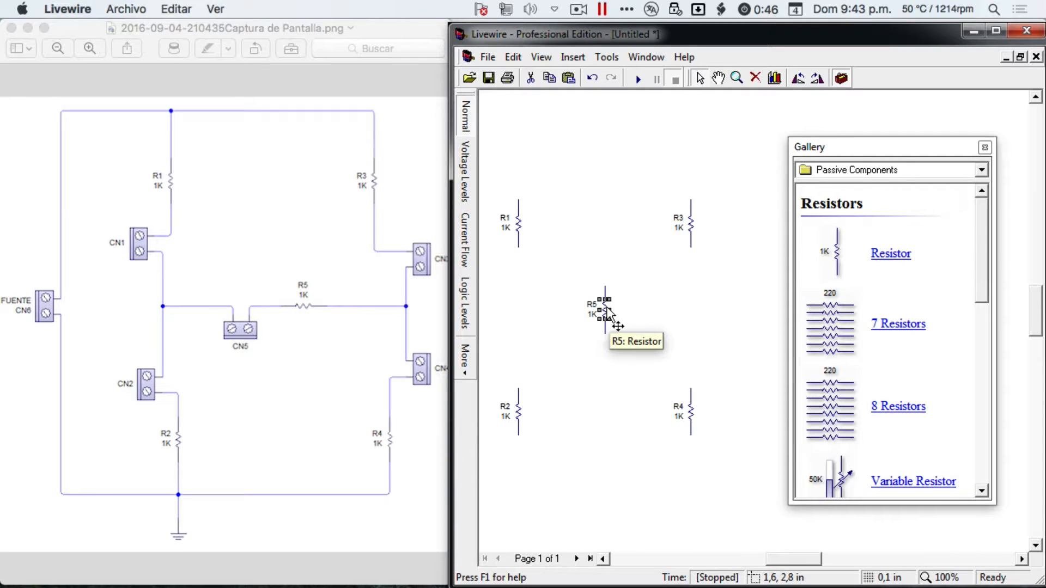
Rotate resistor R5 to a horizontal orientation
key("ctrl")
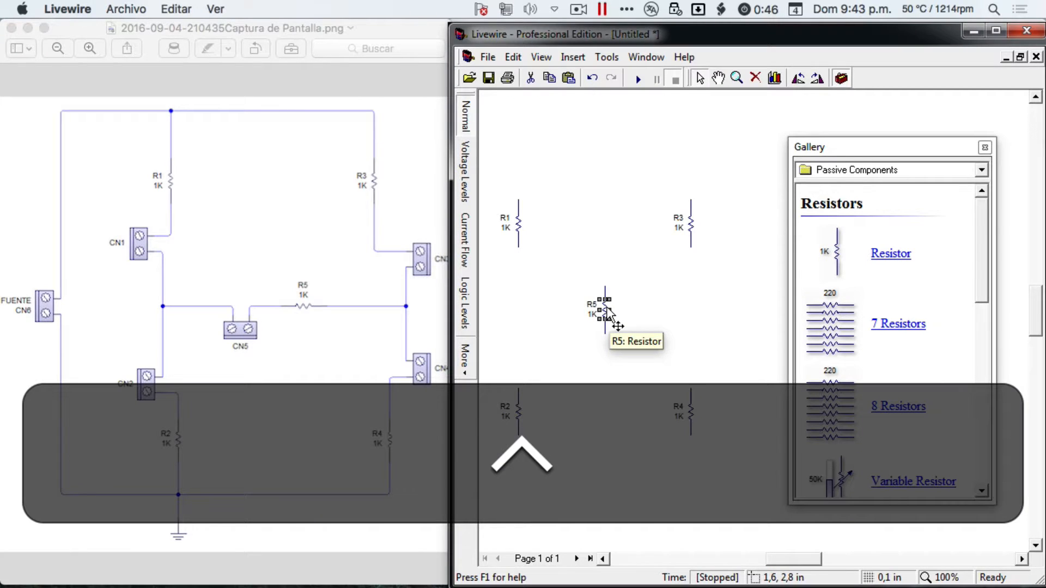
key("ctrl+r")
key("ctrl")
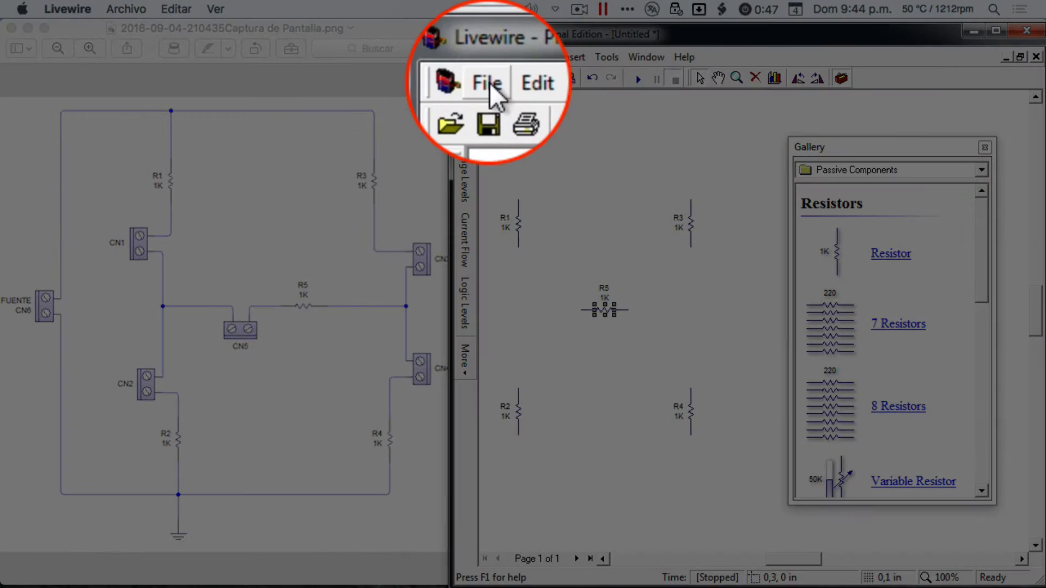
Save the circuit to the desktop (Escritorio) as Circuito1LCK.lvw, replacing the existing file, and save it once more
left_click(489, 58)
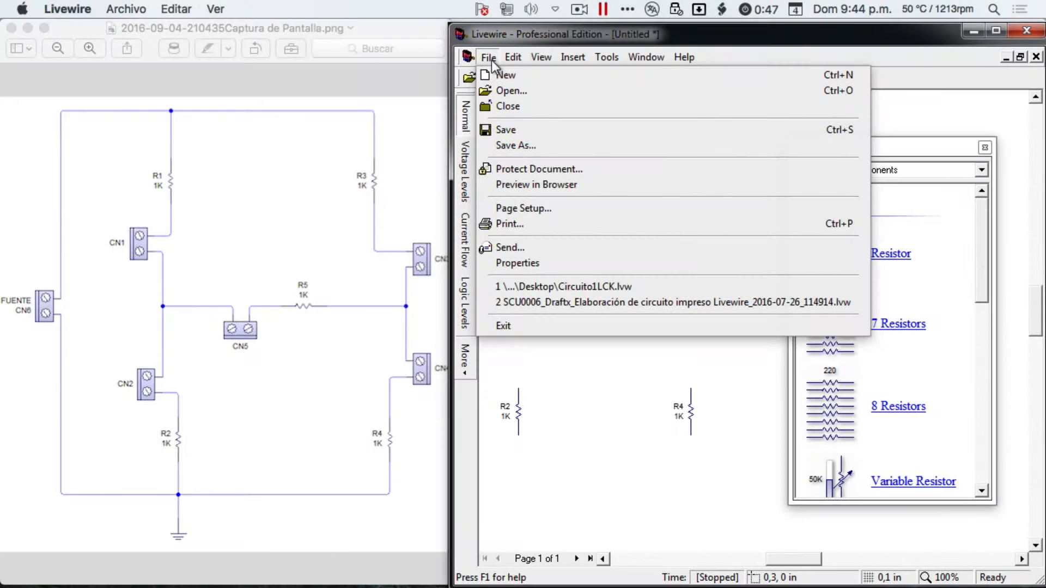
left_click(516, 132)
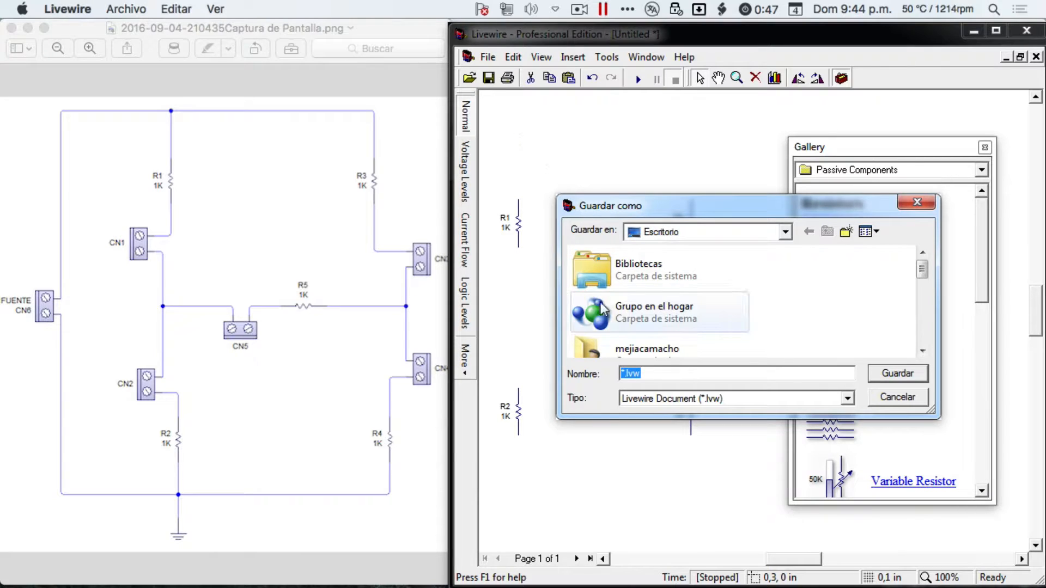
left_click(628, 375)
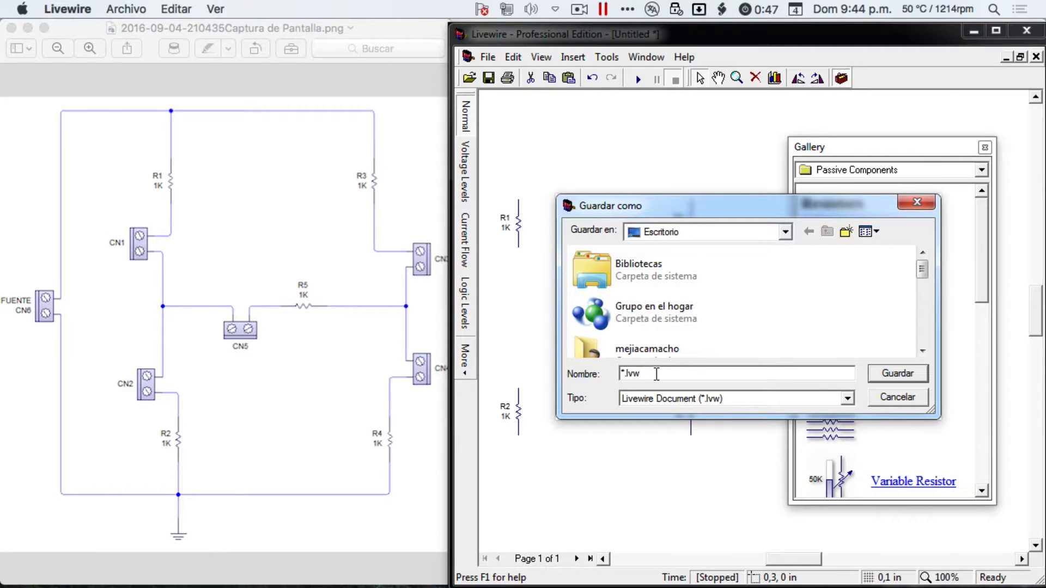
key("BackSpace")
type("Circutio")
key("BackSpace")
key("BackSpace")
key("BackSpace")
type("ito1LCK")
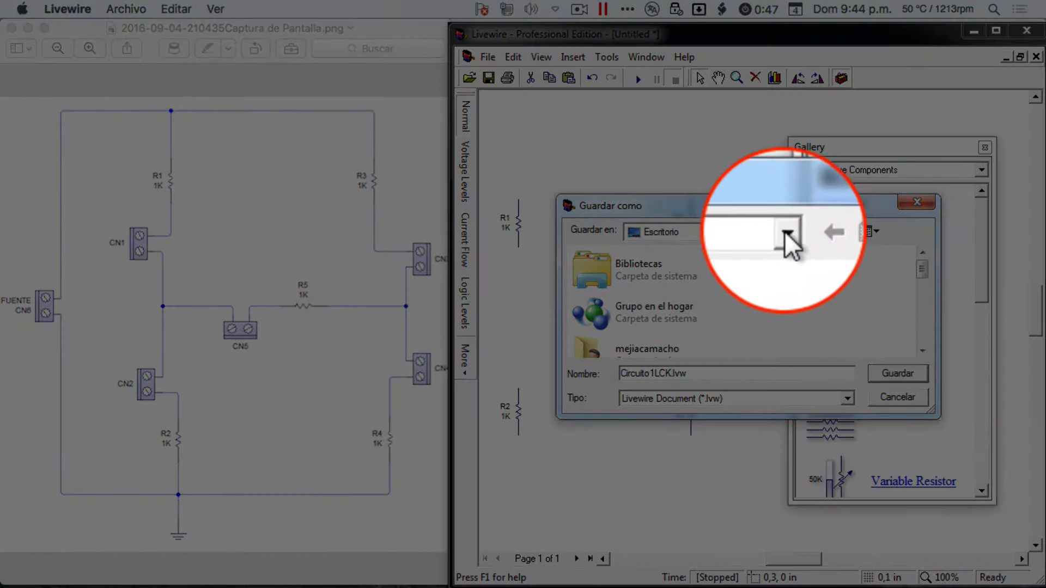
left_click(785, 232)
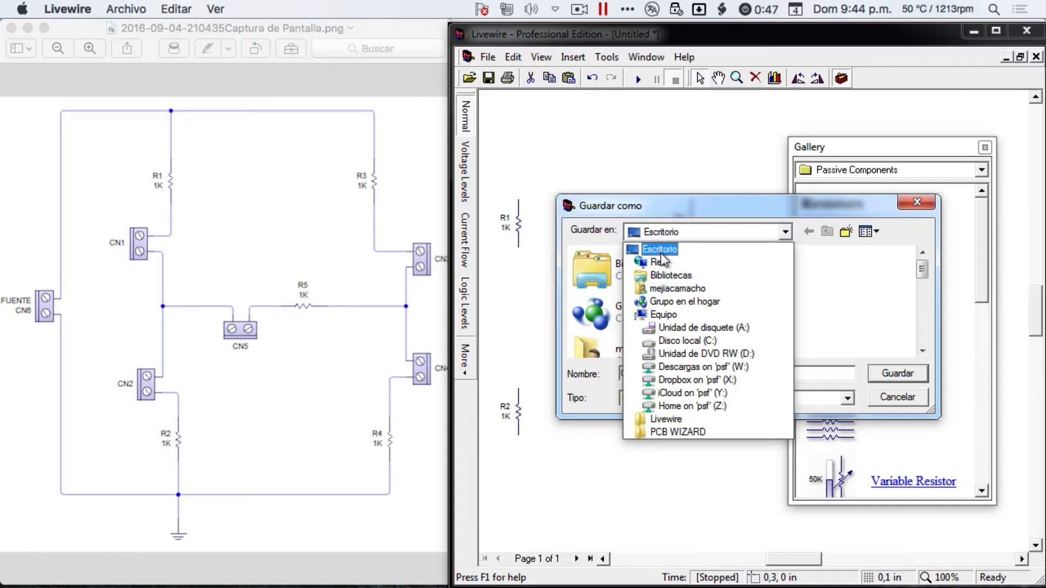
left_click(663, 251)
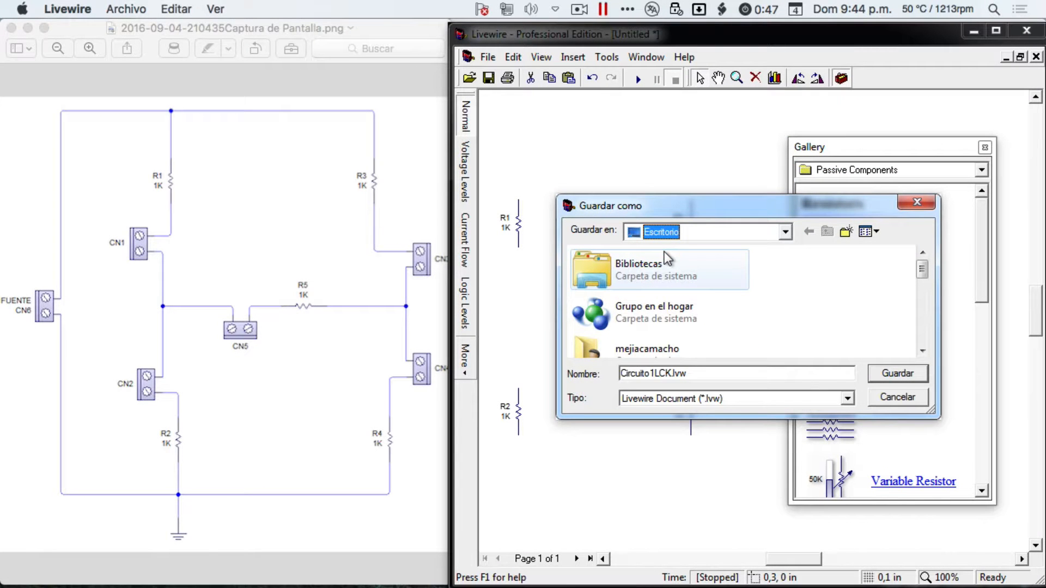
left_click(897, 372)
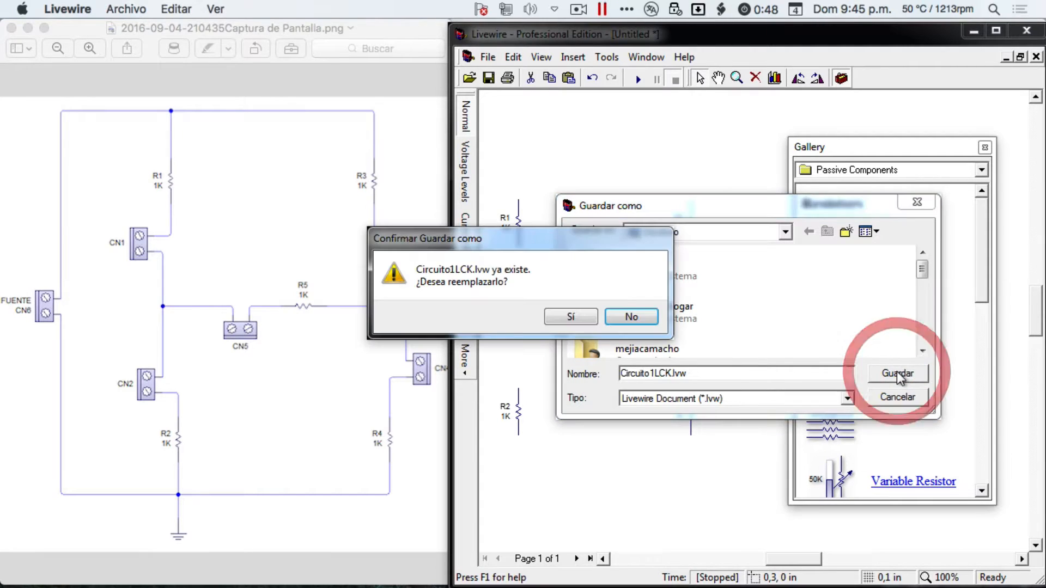
left_click(564, 317)
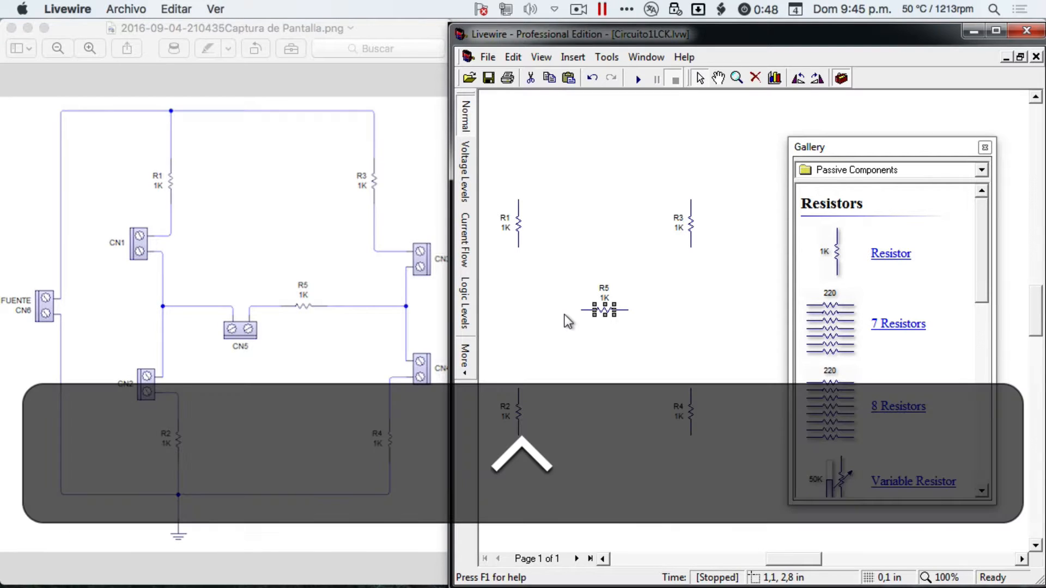
key("ctrl+s")
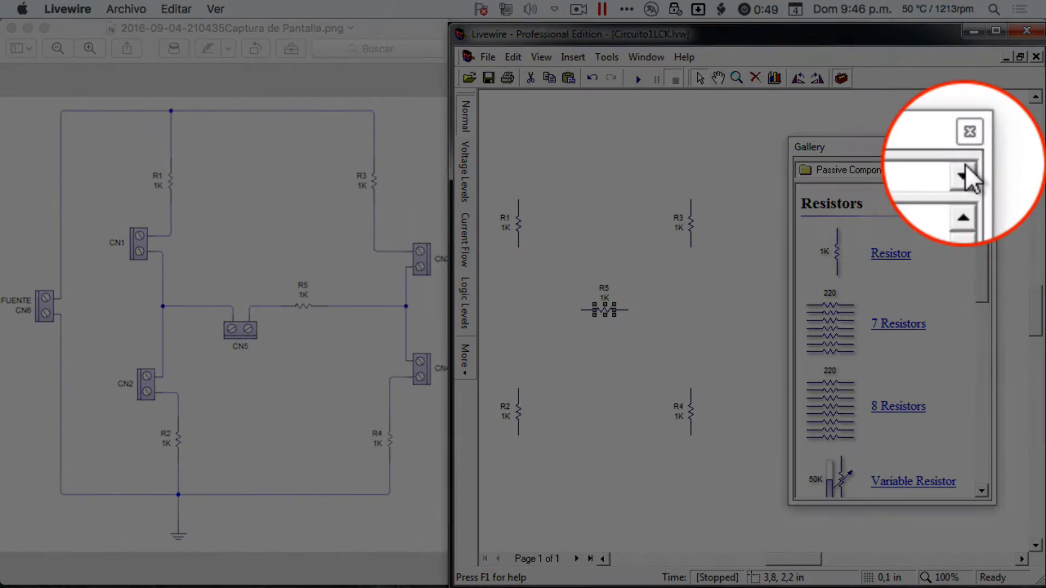
Place two 2 pin Terminal Blocks from the gallery's Terminal Blocks category, stacked between R1 and R2
left_click(979, 169)
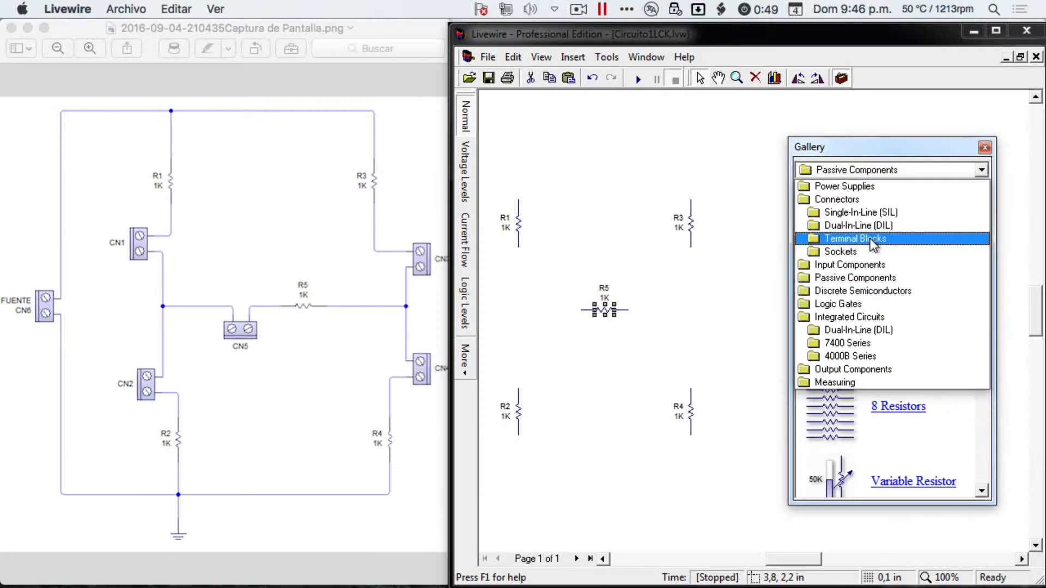
left_click(872, 240)
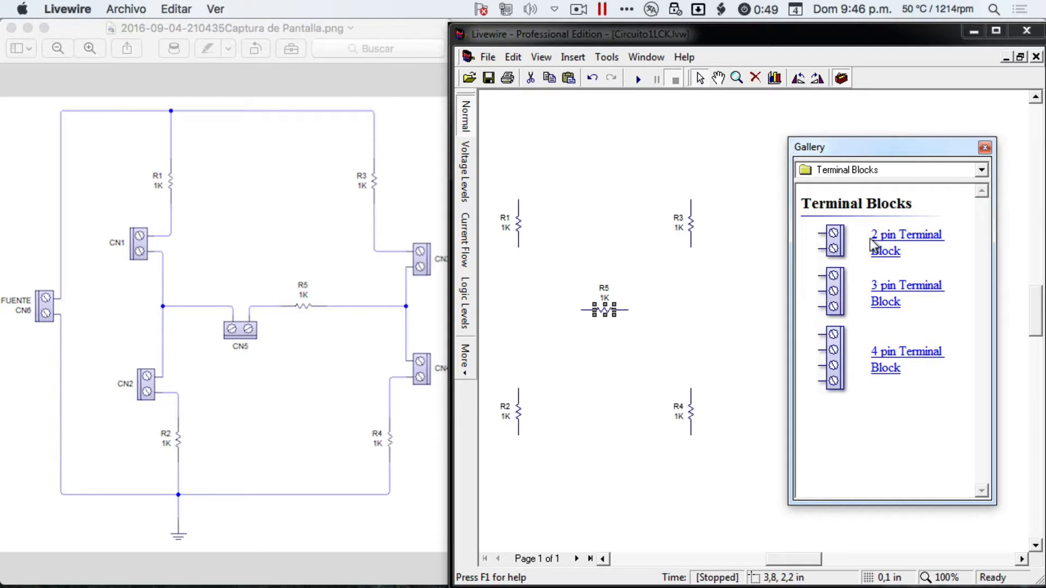
left_click(834, 248)
left_click_drag(816, 244, 503, 279)
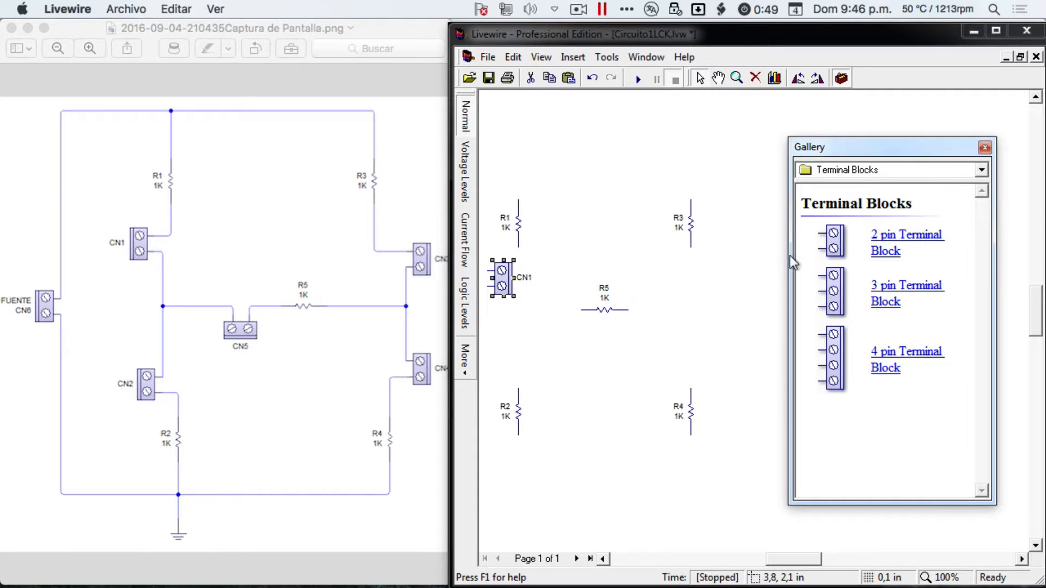
left_click_drag(832, 248, 570, 343)
left_click_drag(508, 340, 507, 349)
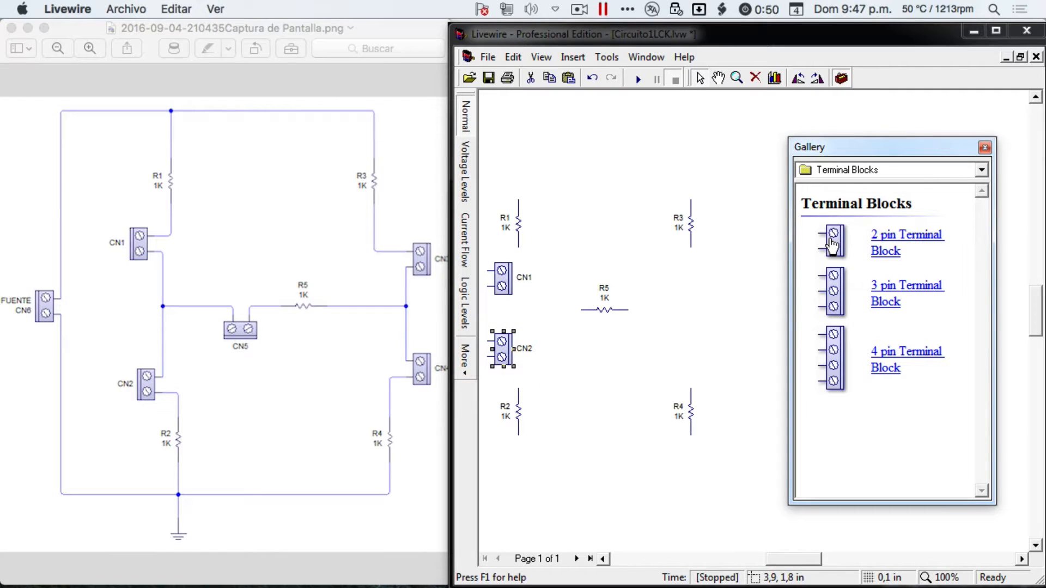
Add two more 2 pin Terminal Blocks stacked between R3 and R4, and a third just below R5
left_click_drag(832, 246, 710, 283)
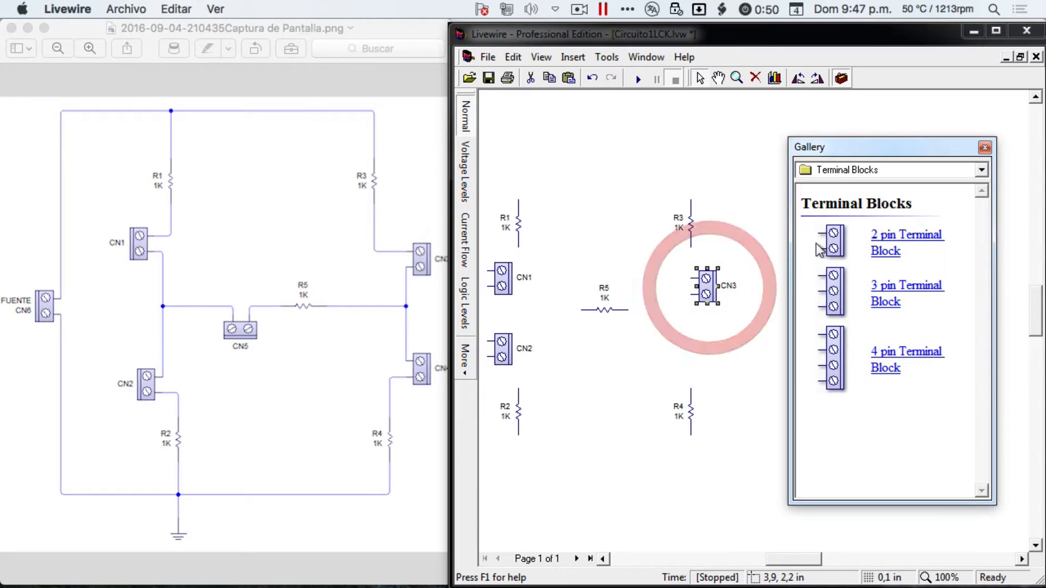
left_click_drag(836, 249, 707, 350)
left_click_drag(832, 246, 581, 338)
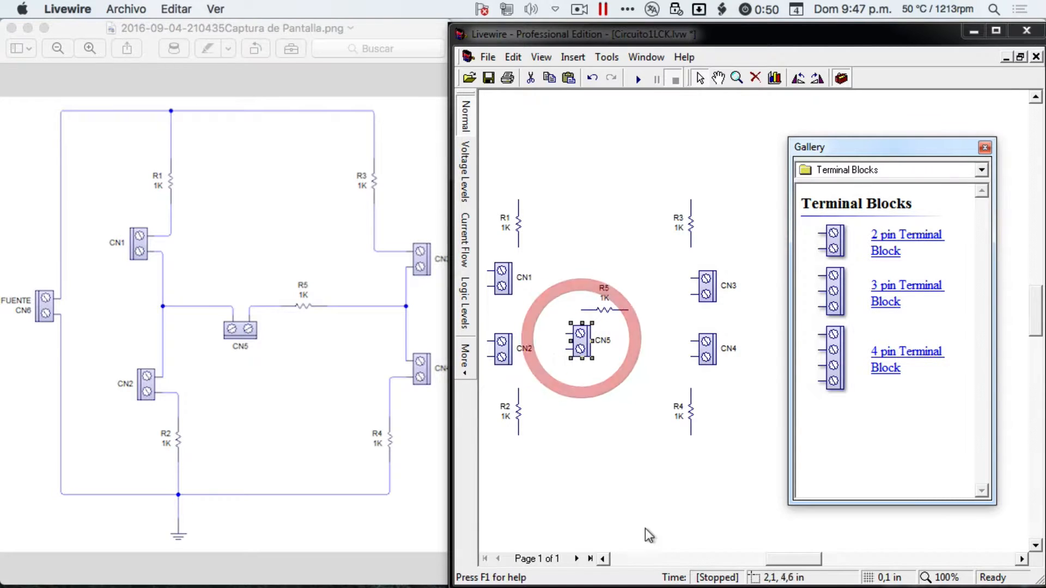
Place a sixth 2 pin Terminal Block to the left of CN1 and CN2, and hide the component gallery
left_click(603, 559)
left_click(603, 559)
left_click(602, 559)
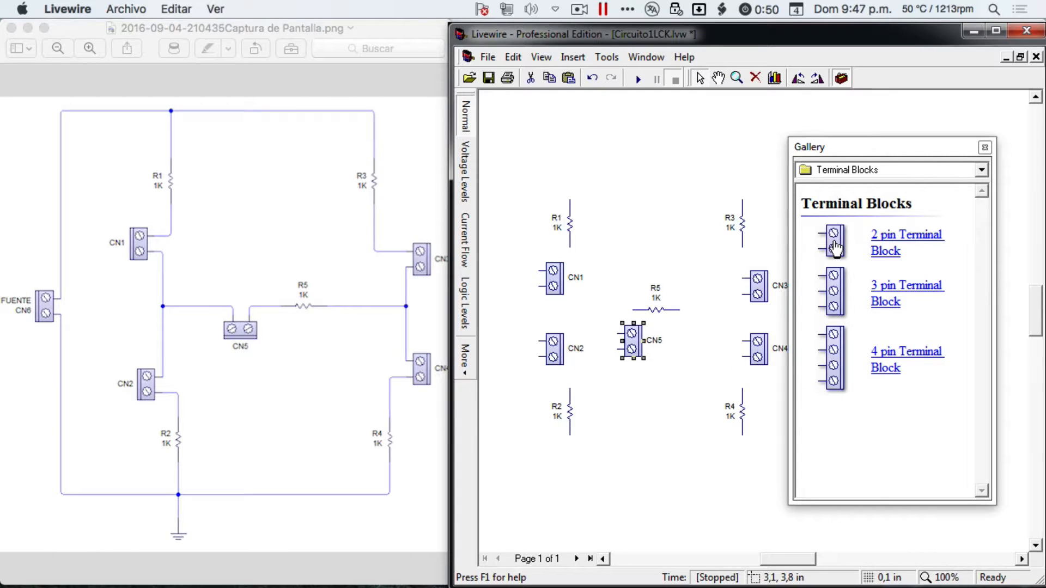
left_click_drag(835, 248, 504, 302)
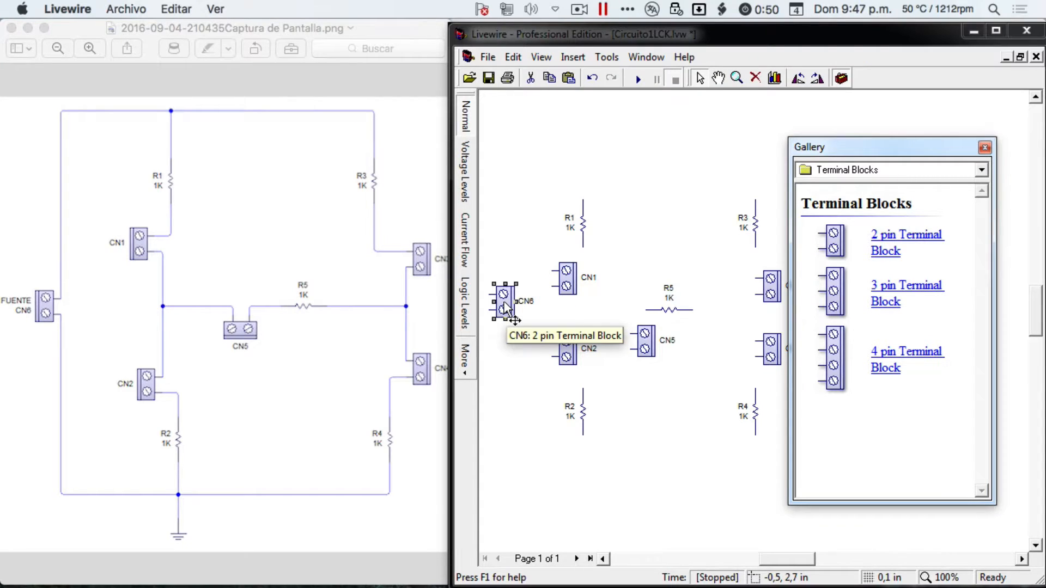
left_click(986, 147)
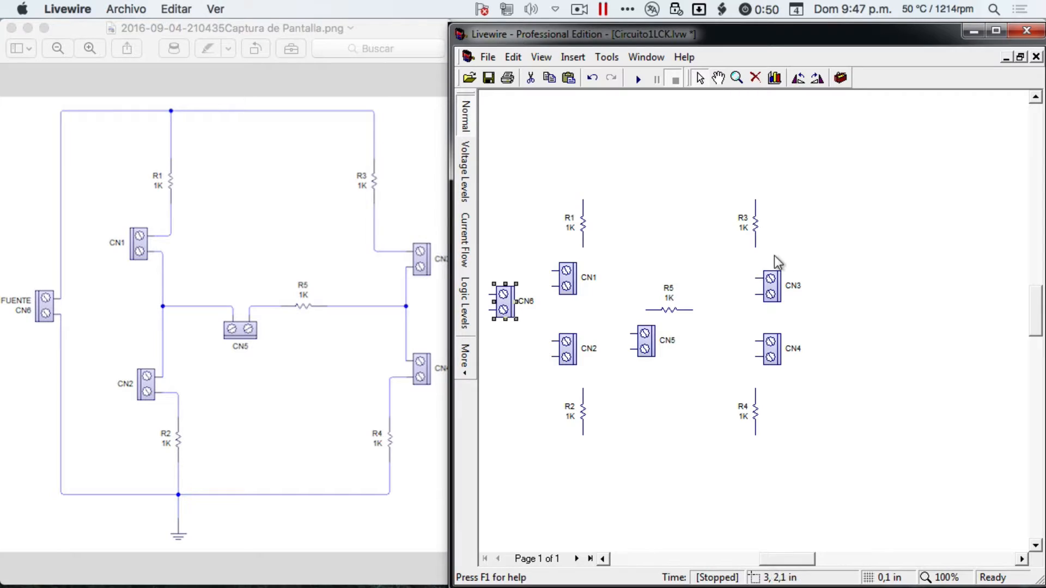
Move terminal blocks CN3 and CN4 together to the right, clear of the line through R3 and R4
left_click(714, 260)
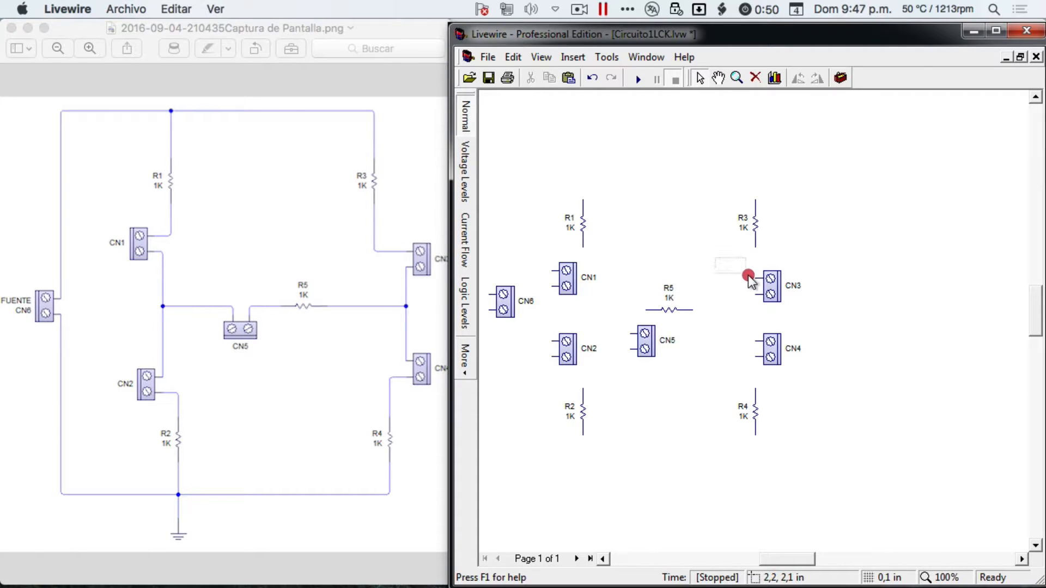
left_click_drag(749, 279, 829, 378)
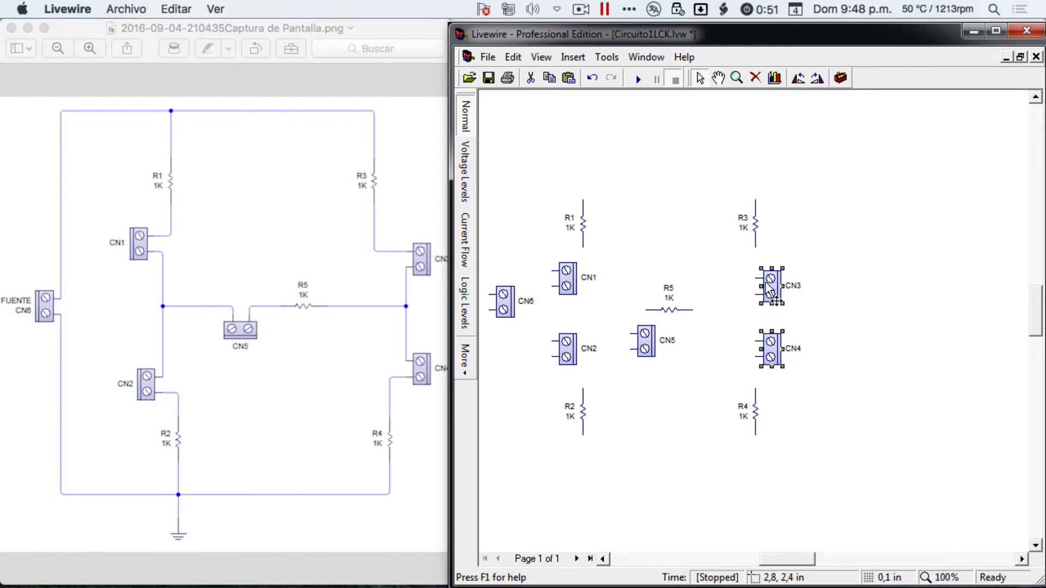
left_click(766, 282)
left_click_drag(767, 281, 803, 286)
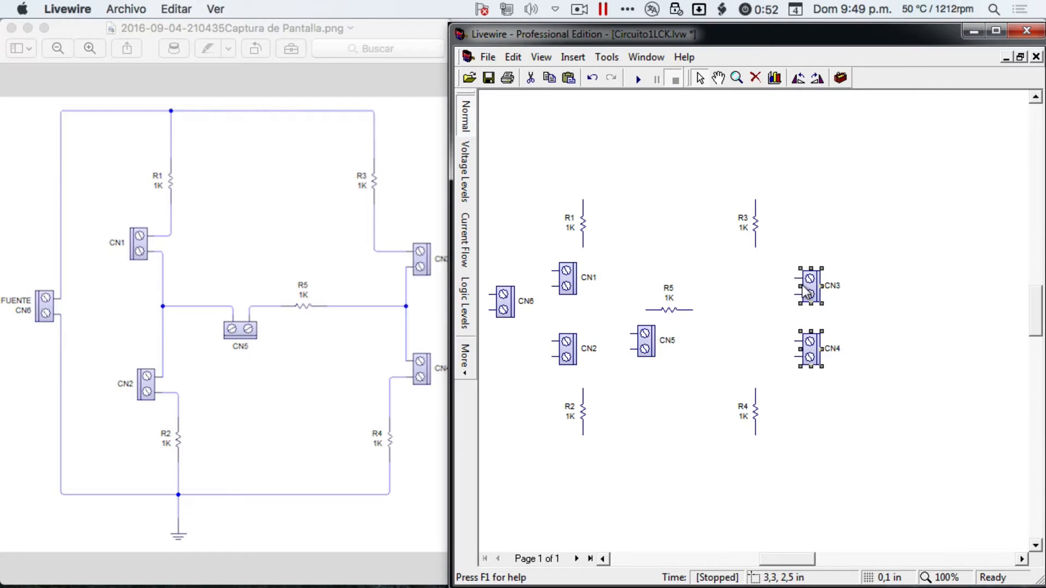
Rotate terminal blocks CN6, CN2 and CN1 so their pins face right, and rotate CN5 so its pins face up
left_click(507, 302)
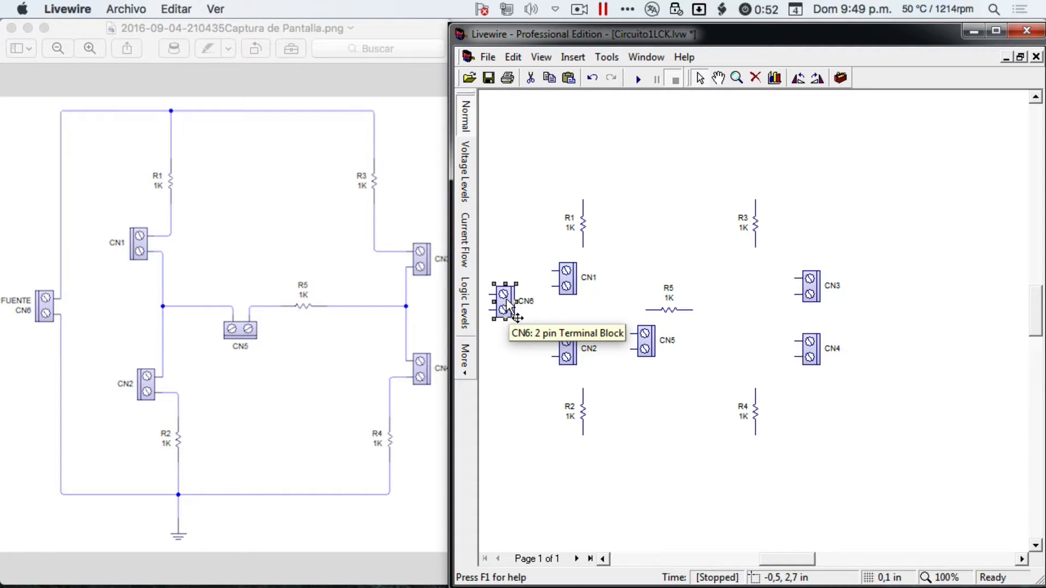
key("shift")
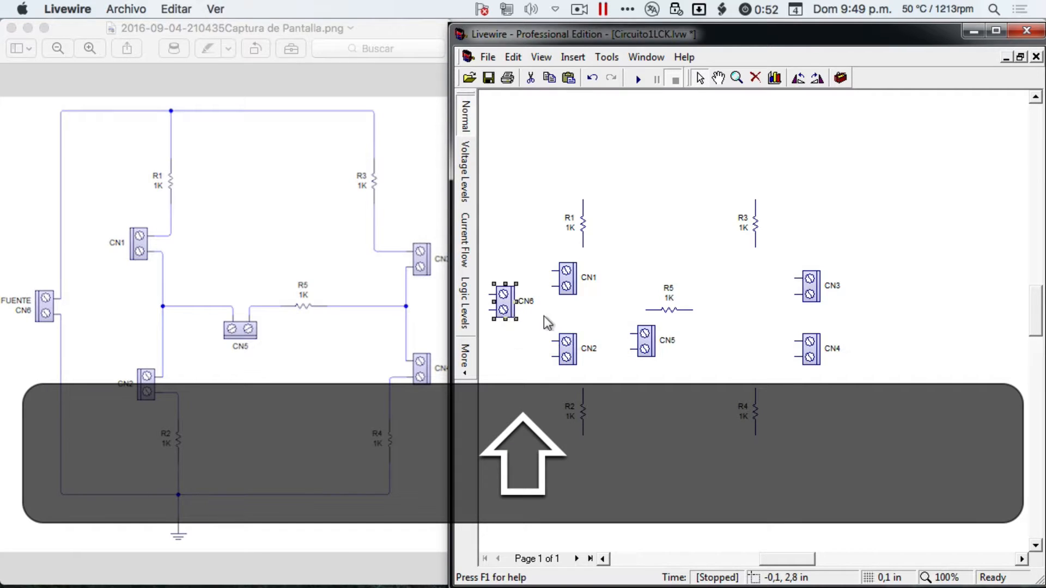
left_click(568, 350, "shift")
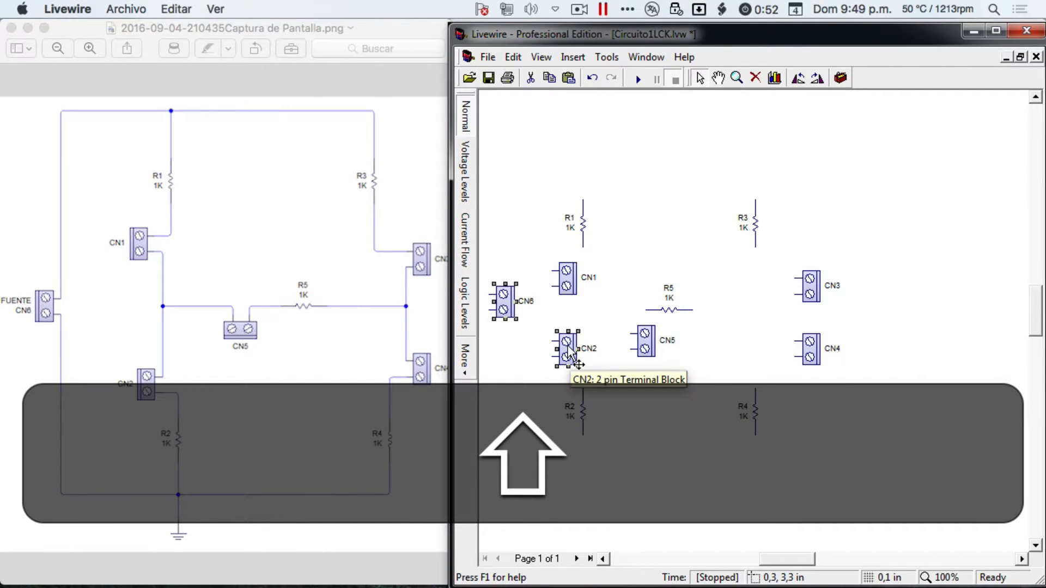
left_click(569, 278, "shift")
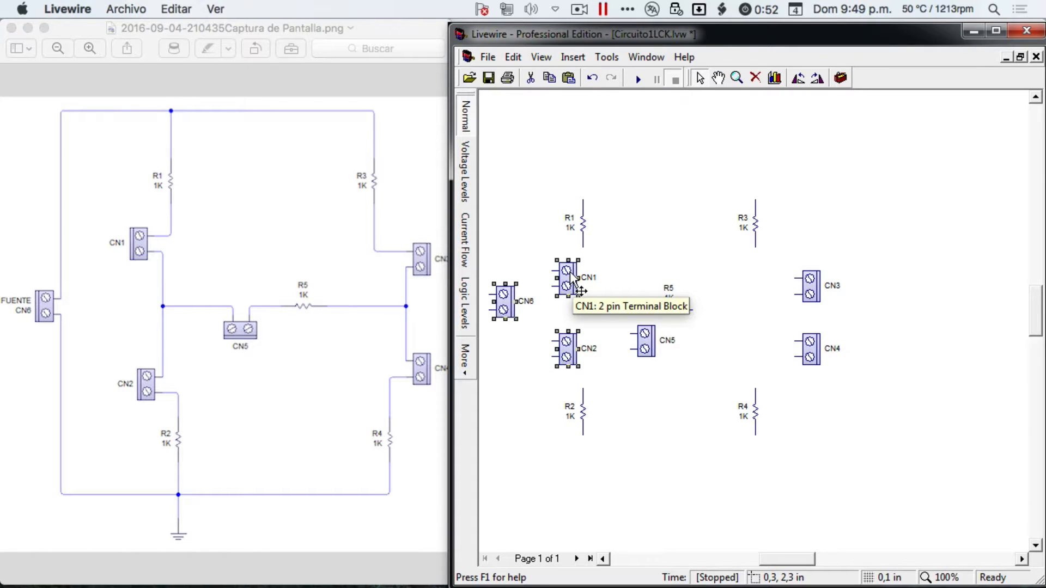
key("shift")
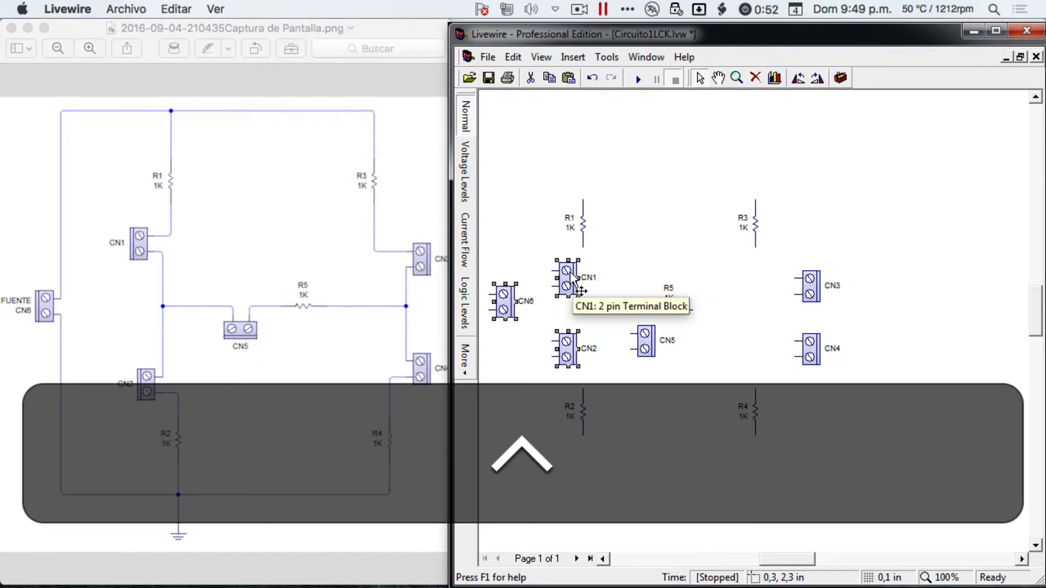
key("ctrl+r")
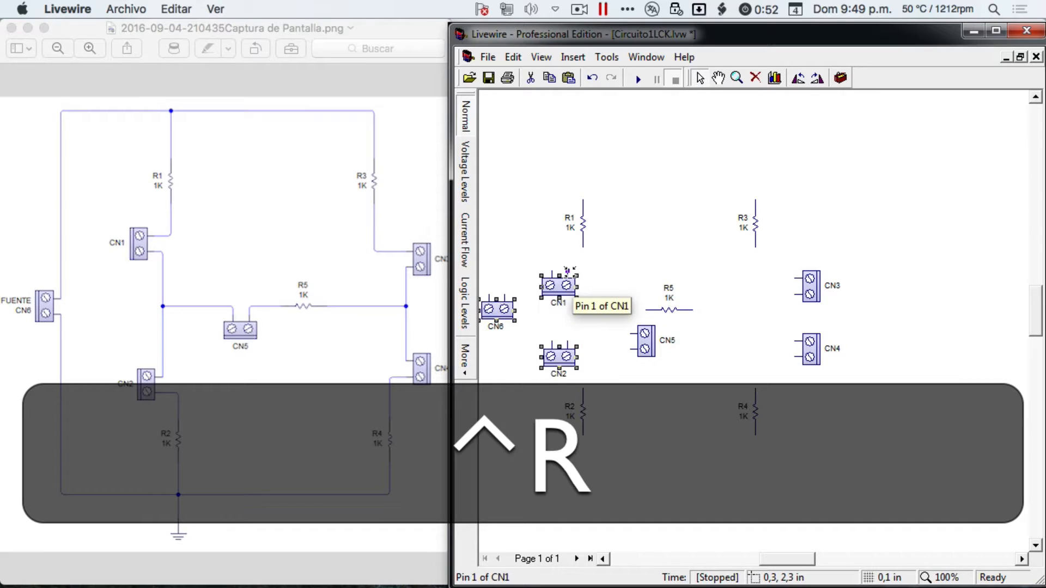
key("ctrl+r")
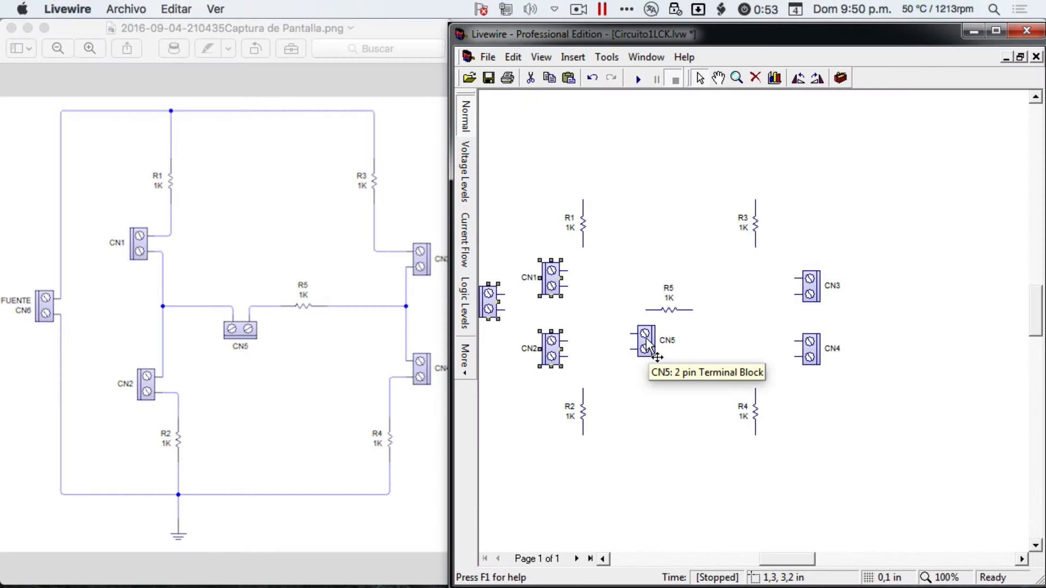
left_click(647, 340)
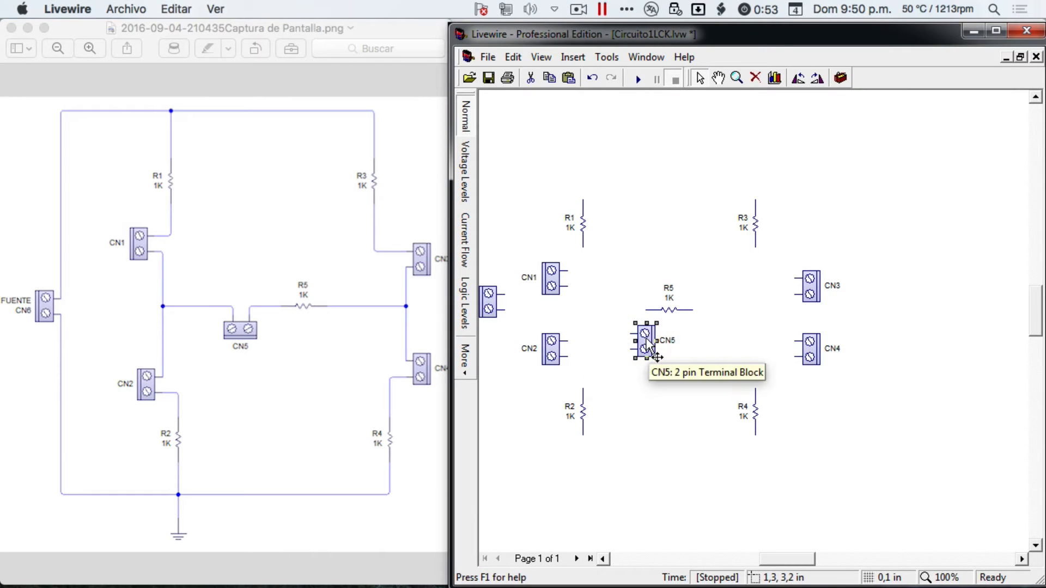
key("ctrl+r")
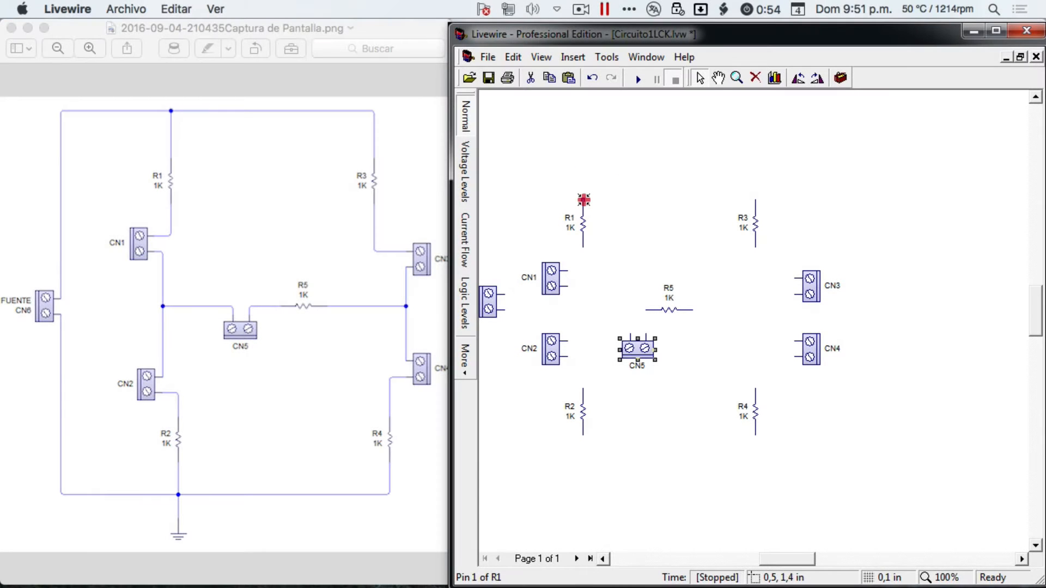
Wire the upper end of R1 to the upper end of R3, routing the wire up and across above both resistors
mouse_move(584, 199)
left_mouse_down()
mouse_move(572, 136)
mouse_move(585, 149)
left_mouse_up()
left_click(585, 149)
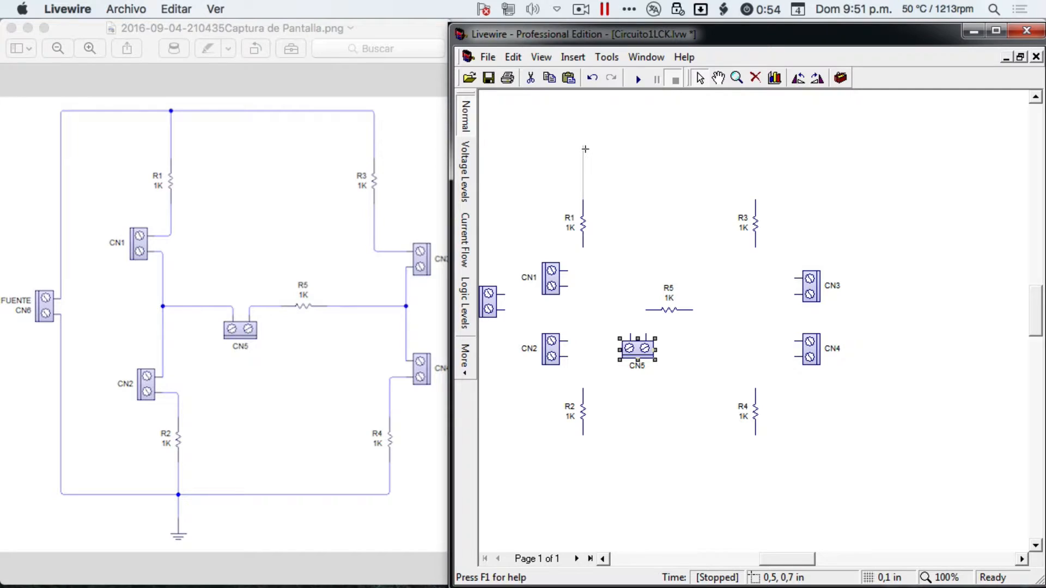
left_click(586, 149)
left_click(755, 145)
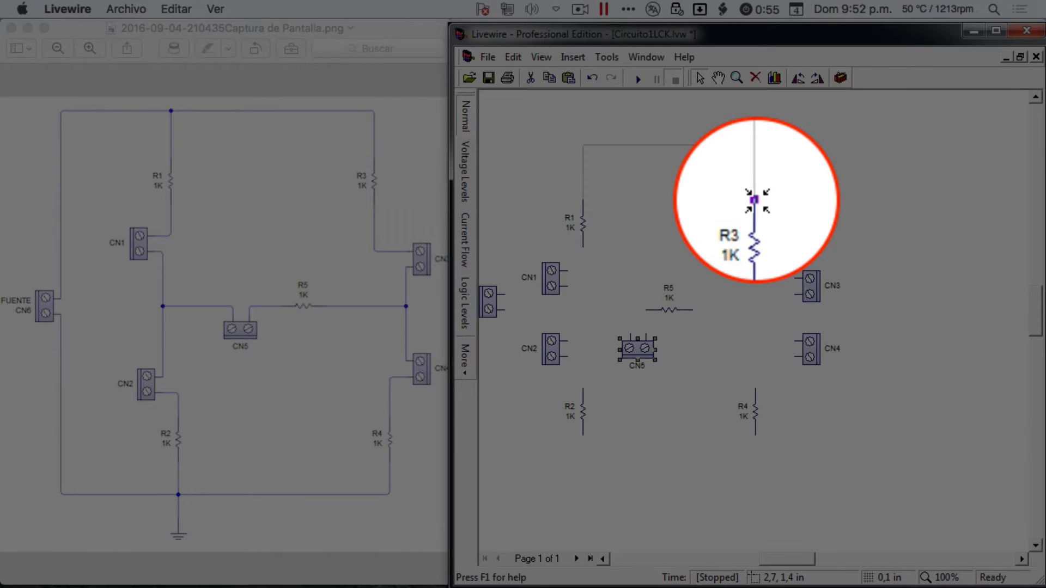
left_click(754, 200)
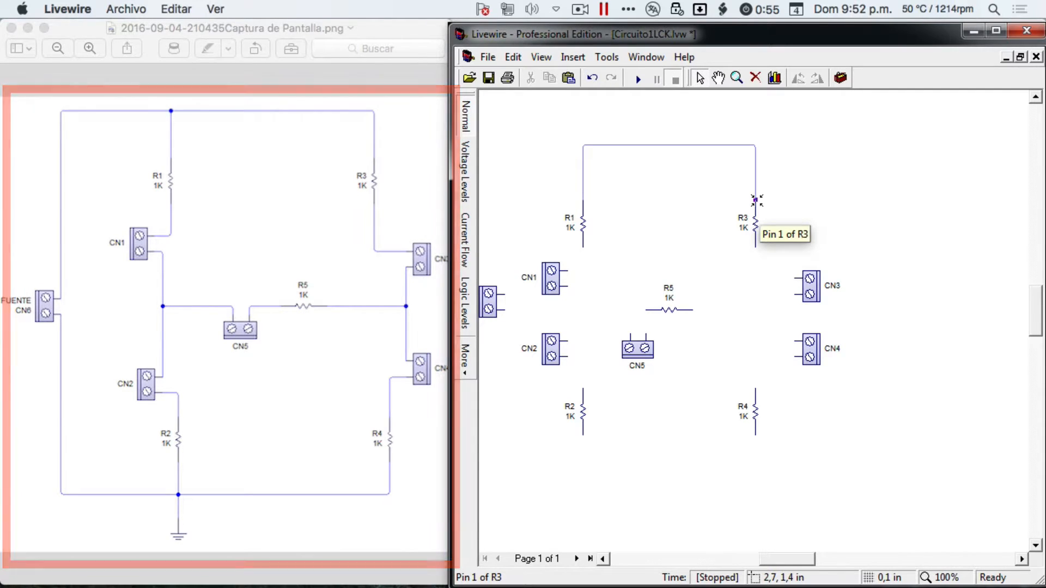
Wire R1 to CN1's upper pin, CN1's lower pin to R5 and CN2's upper pin, and CN2's lower pin to R2
left_click_drag(582, 246, 569, 271)
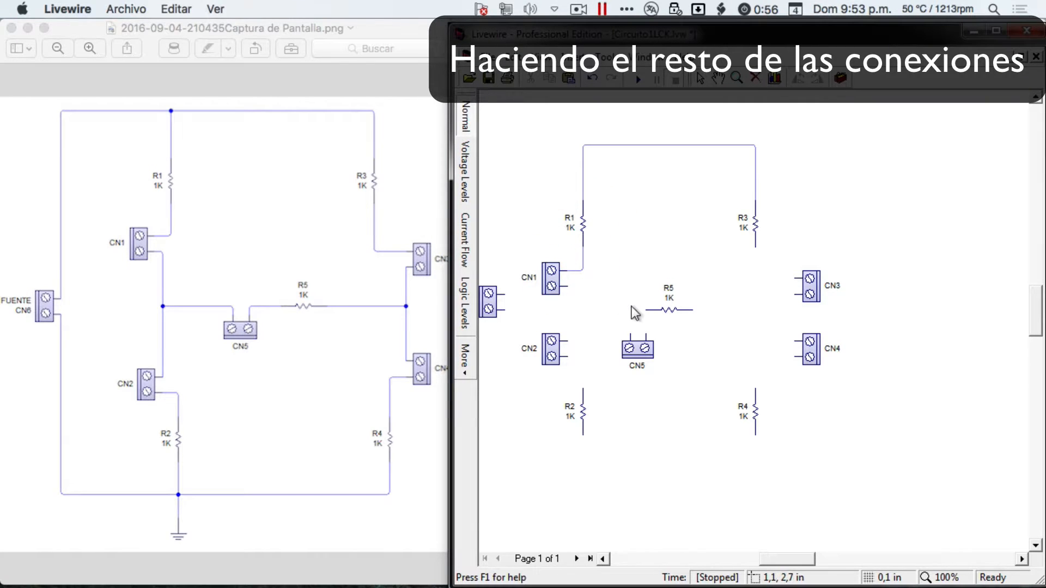
left_click_drag(644, 309, 568, 287)
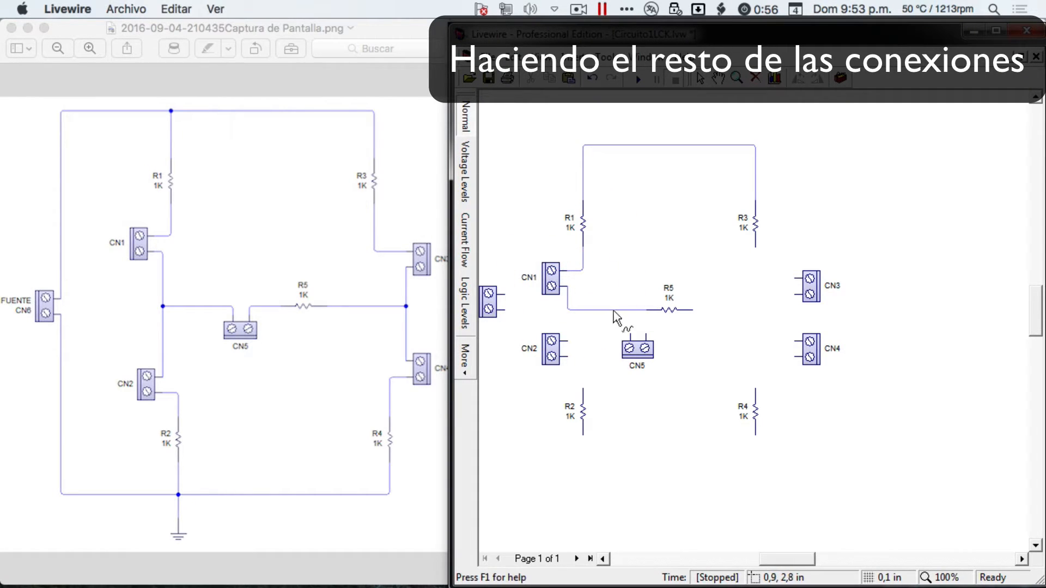
left_click_drag(564, 341, 569, 309)
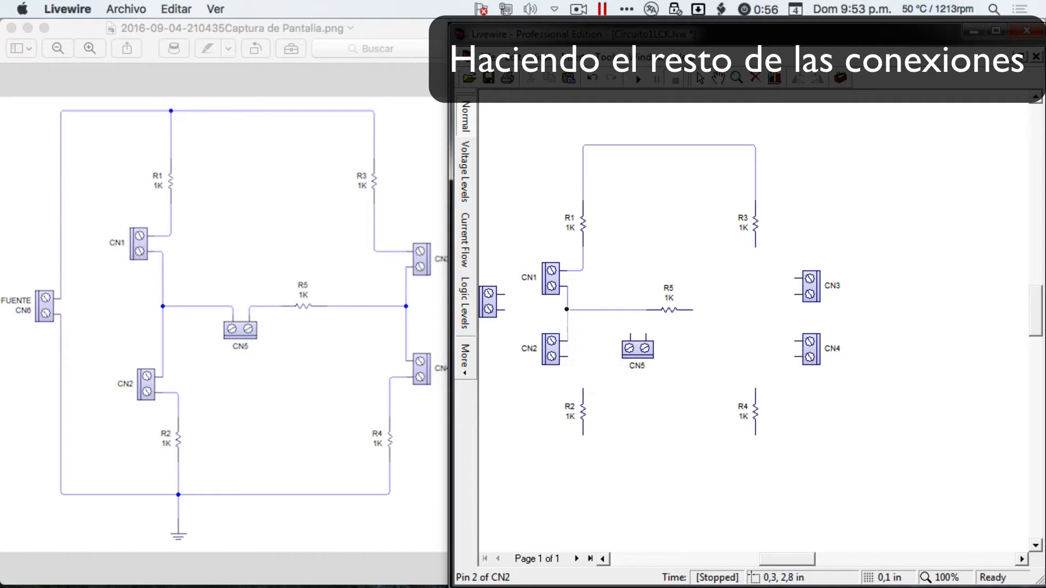
left_click_drag(567, 356, 583, 390)
Replace the direct wire into R5 by connecting CN5's pins to the CN1–CN2 wire and to R5's near end
left_click(619, 310)
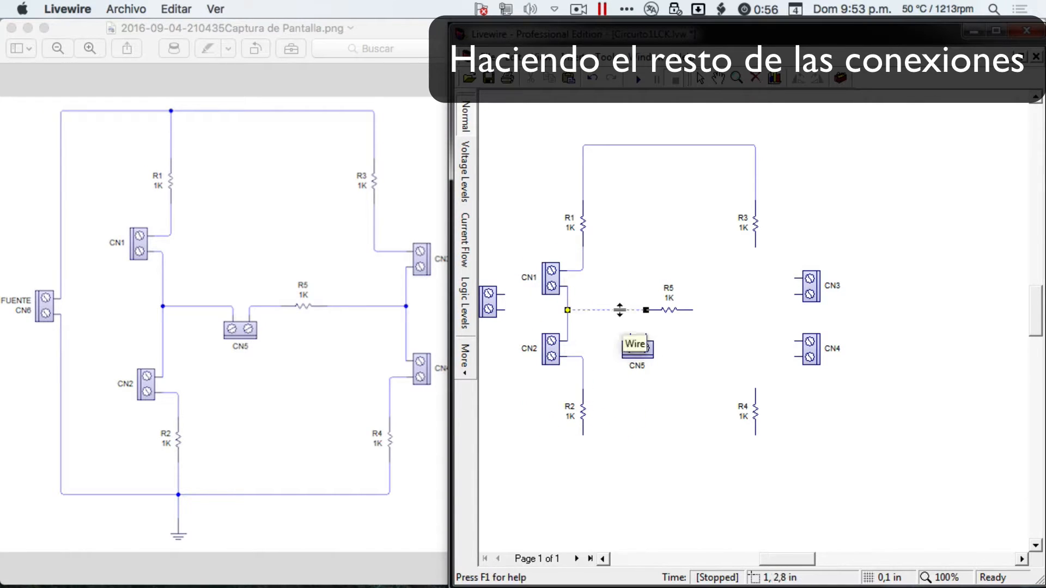
key("Delete")
left_click_drag(629, 336, 568, 312)
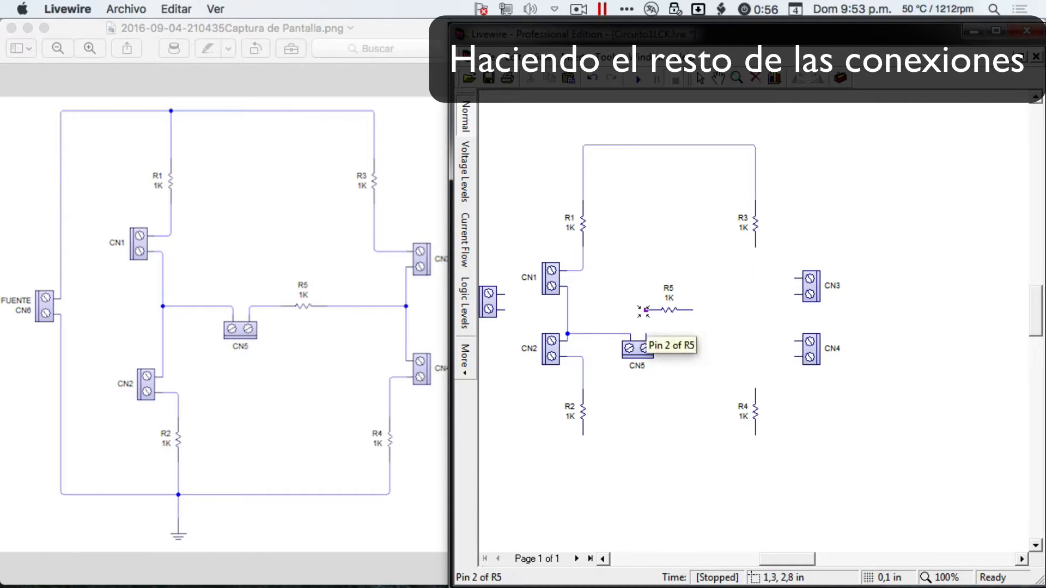
left_click_drag(648, 310, 646, 337)
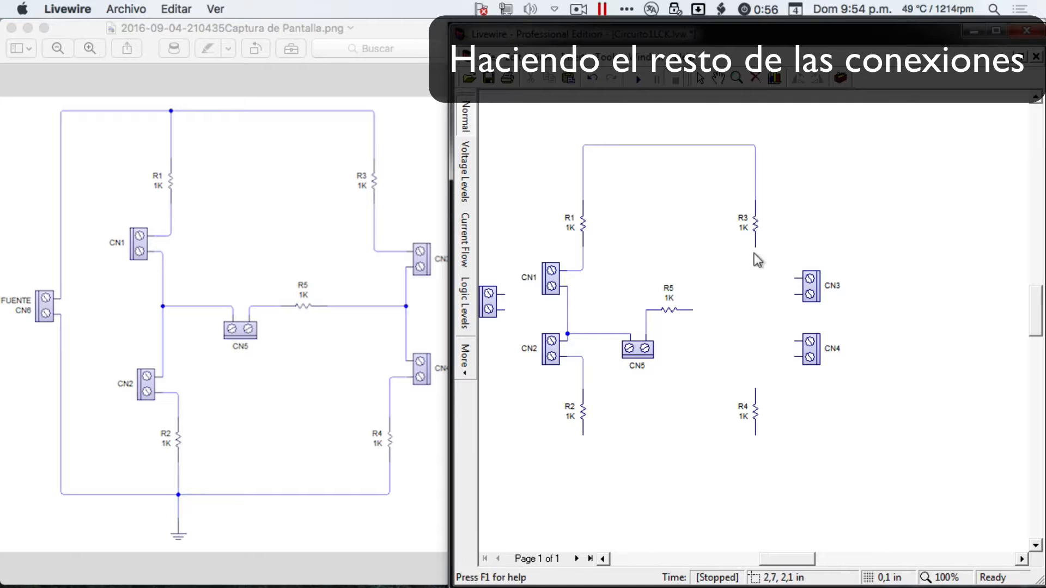
Wire R3 to CN3, CN3 to CN4 and CN4 to R4, tie R5 into the CN3–CN4 wire, and join the lower ends of R4 and R2
left_click_drag(756, 247, 756, 388)
left_click_drag(693, 310, 795, 318)
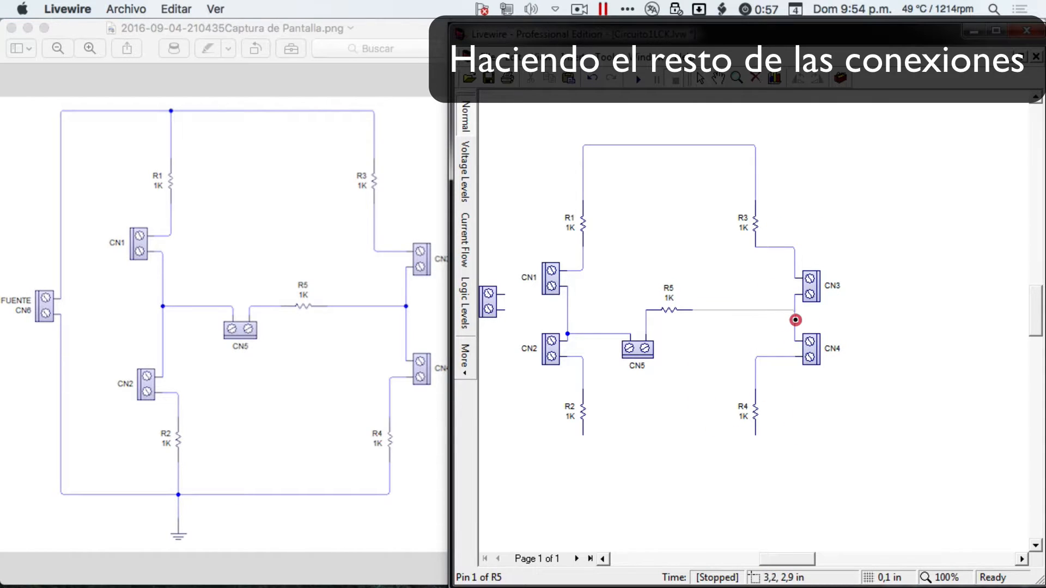
left_click_drag(756, 434, 584, 434)
Connect CN6's upper pin to the wire above R1 and its lower pin to the wire below R2
left_click(604, 560)
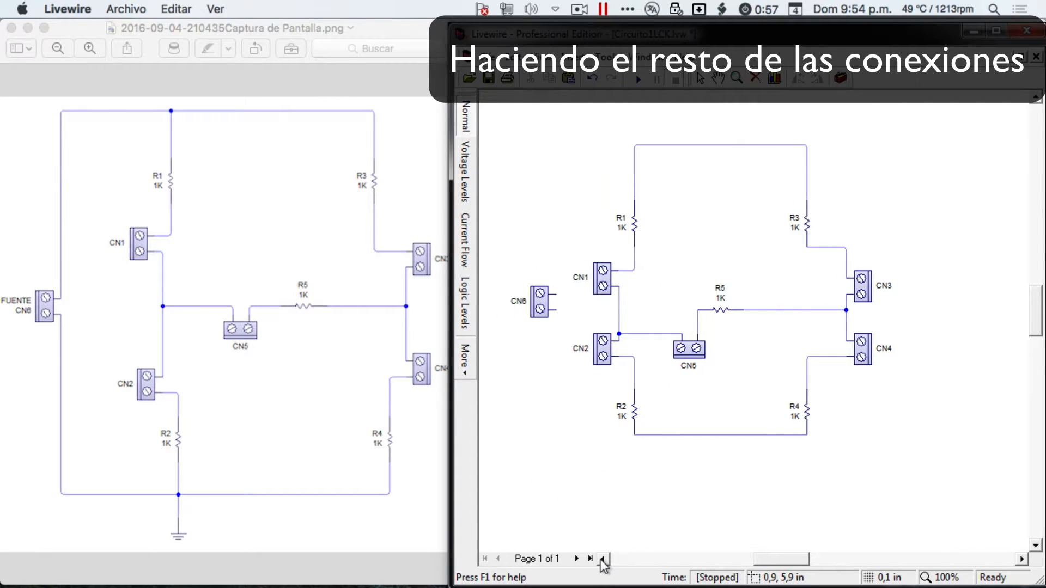
left_click(603, 560)
left_click_drag(570, 295, 656, 146)
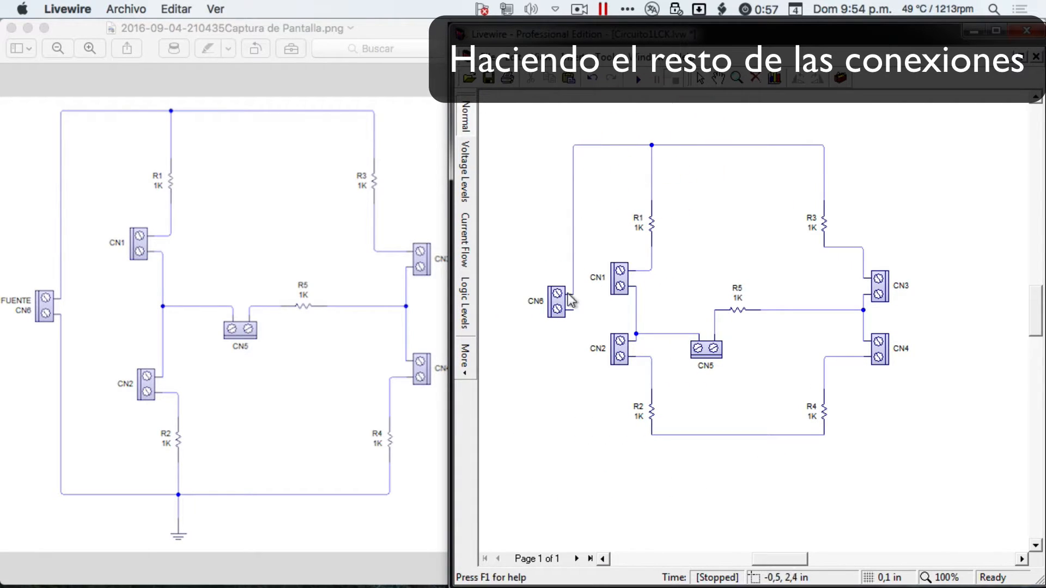
left_click_drag(572, 310, 652, 435)
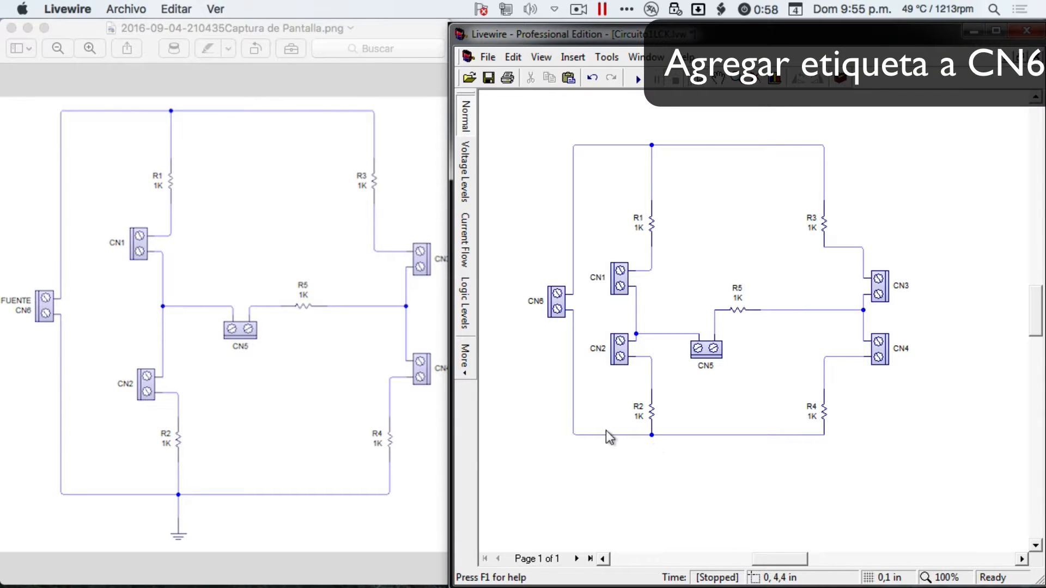
Add the caption FUENTE to terminal block CN6 and set the drawing zoom to 75%
double_click(557, 305)
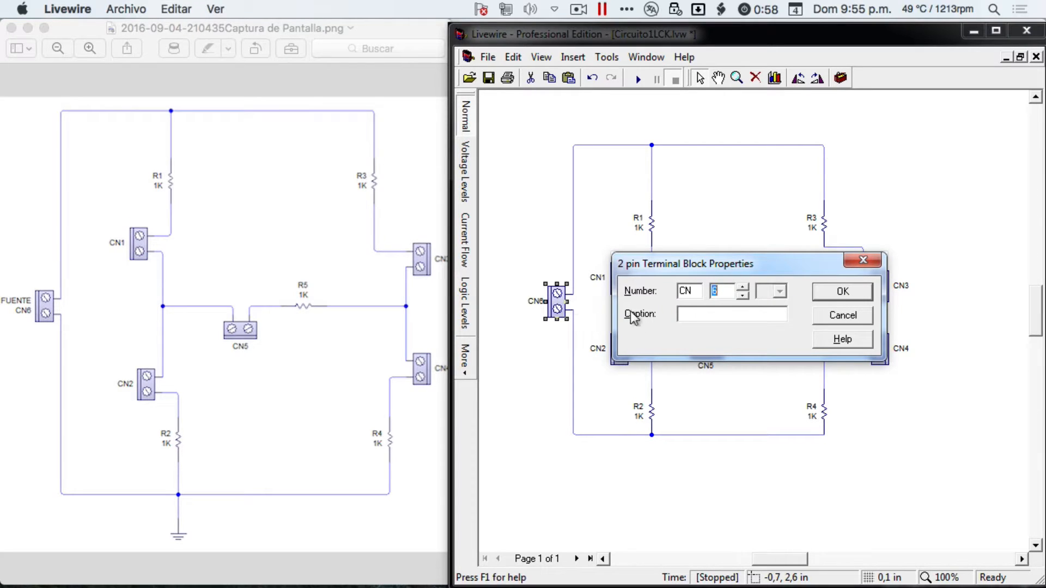
left_click(694, 320)
type("FUENTE")
left_click(828, 293)
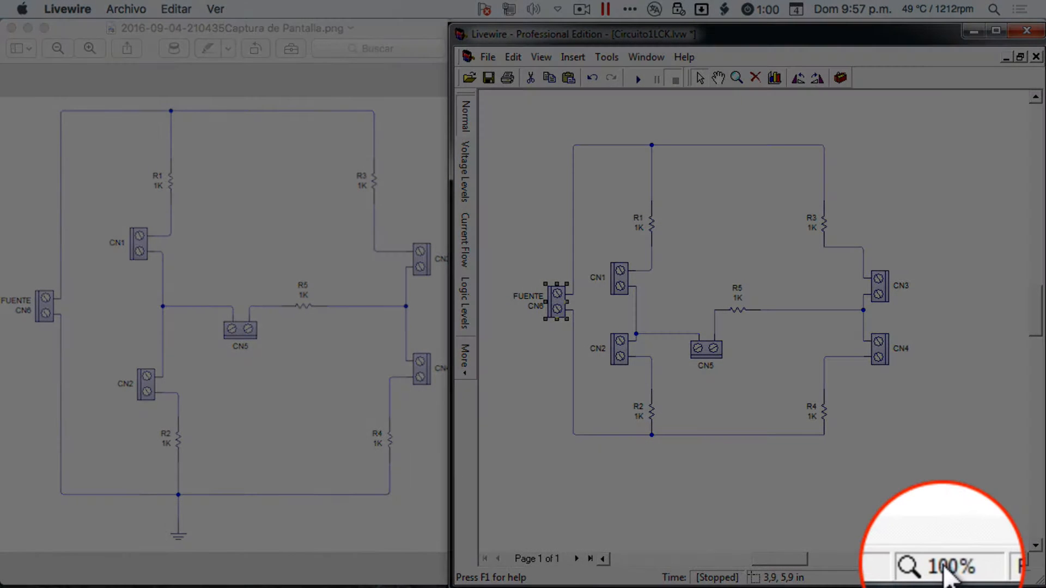
left_click(946, 570)
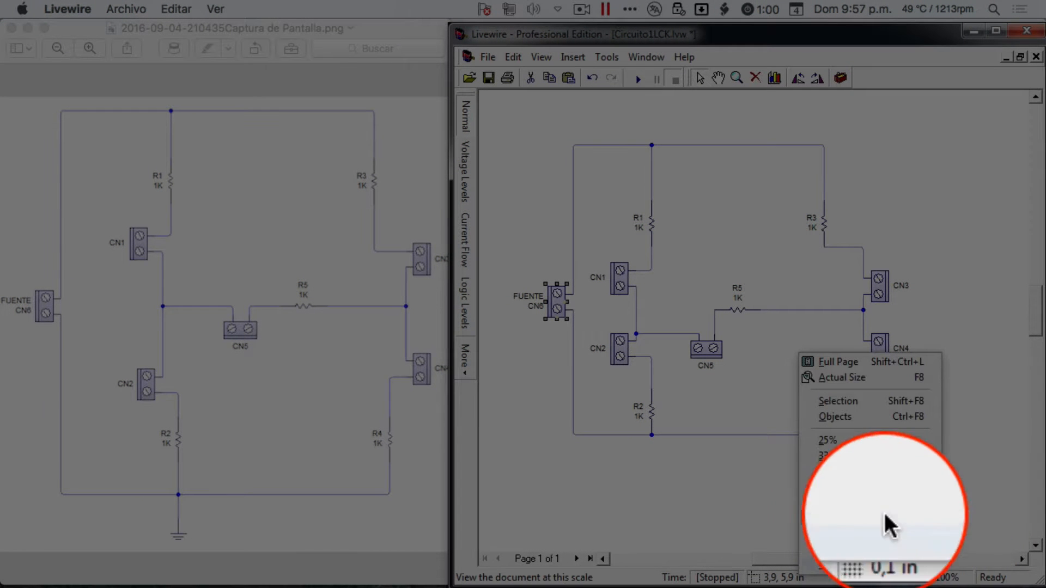
left_click(826, 506)
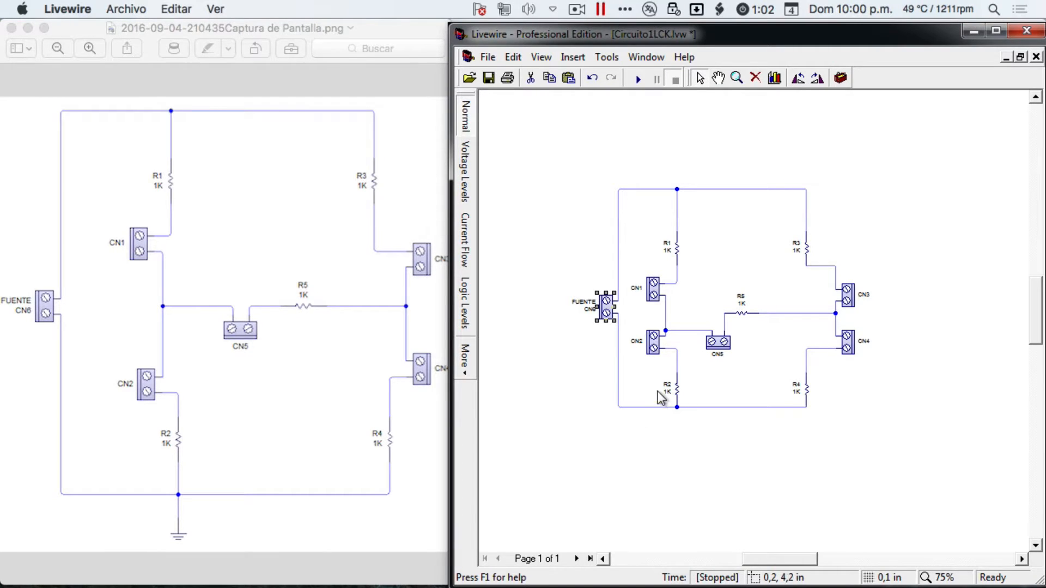
Launch PCBWiz.exe from the PCB WIZARD folder on the desktop and start creating a new circuit
key("F11")
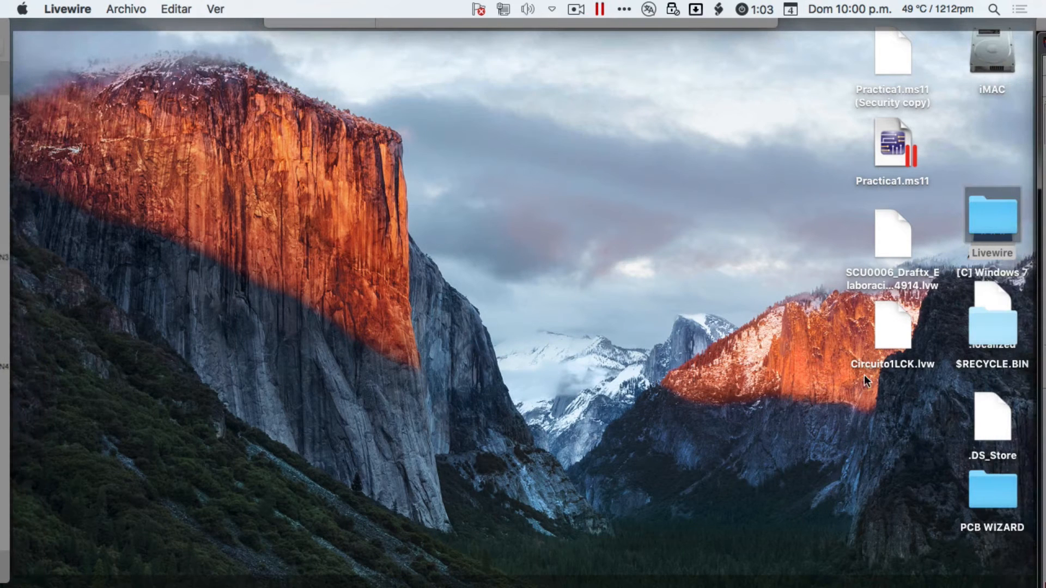
left_click(986, 482)
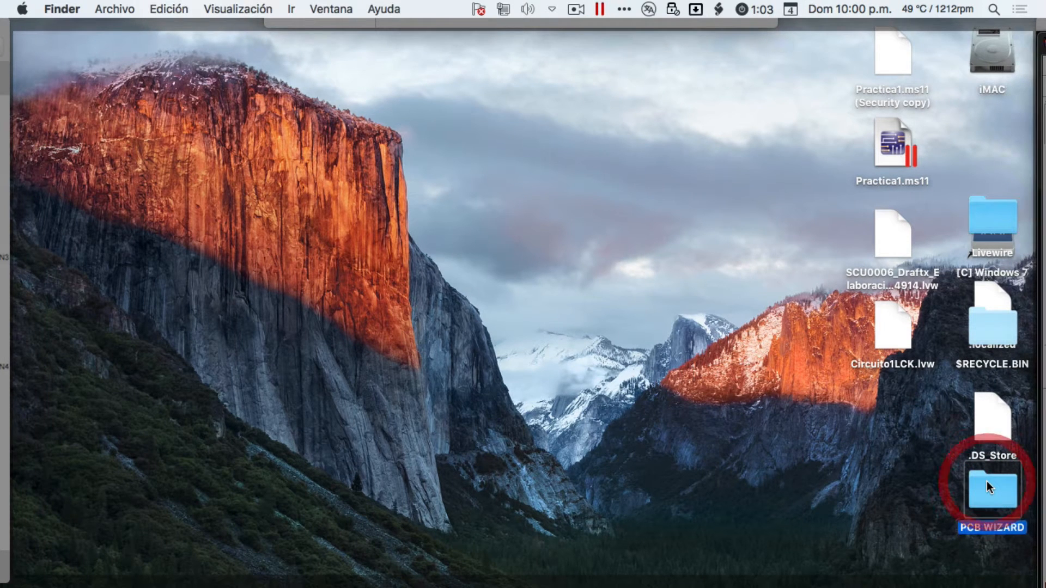
double_click(986, 482)
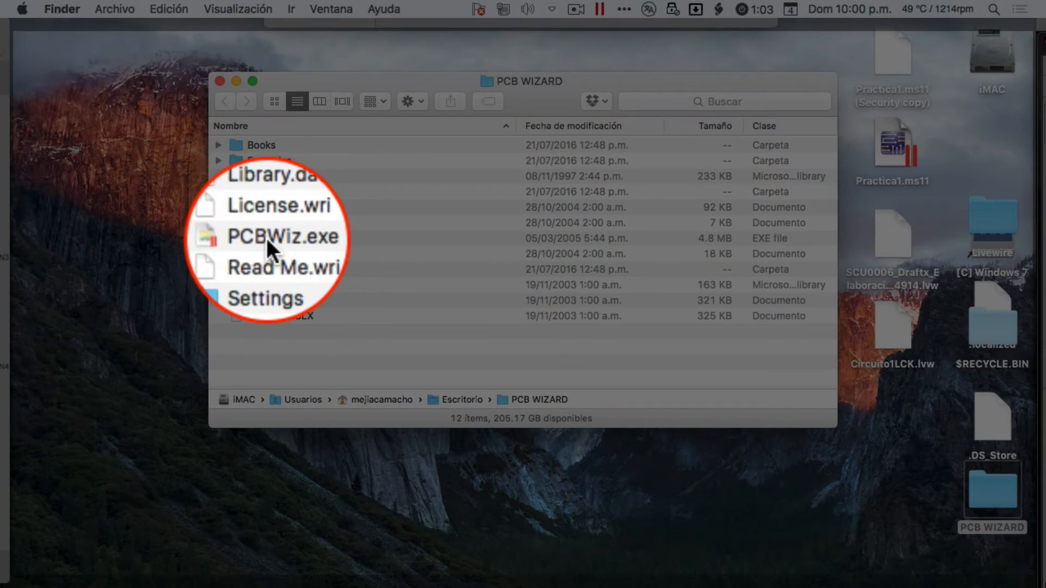
double_click(266, 236)
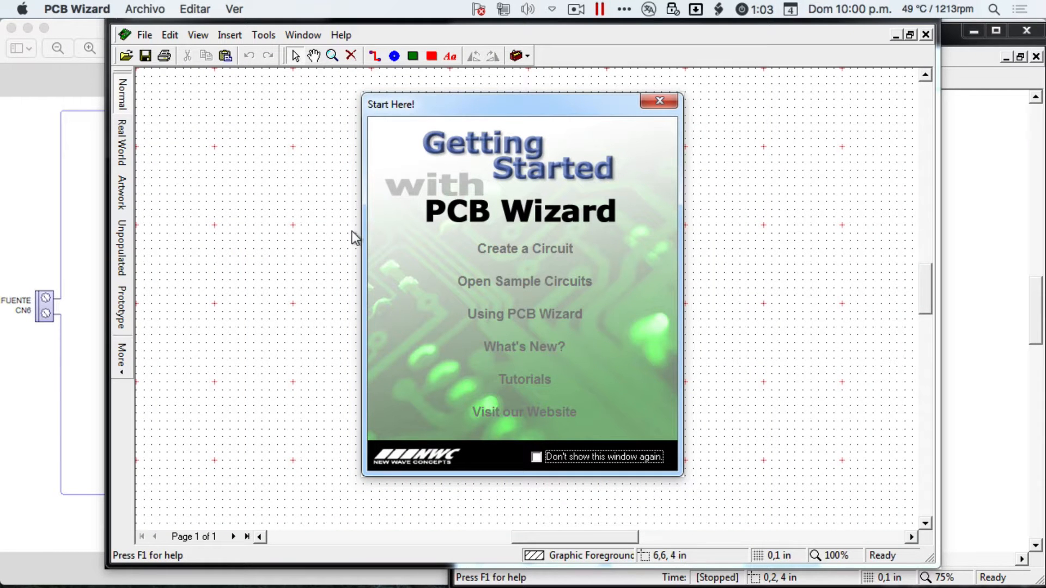
left_click(515, 250)
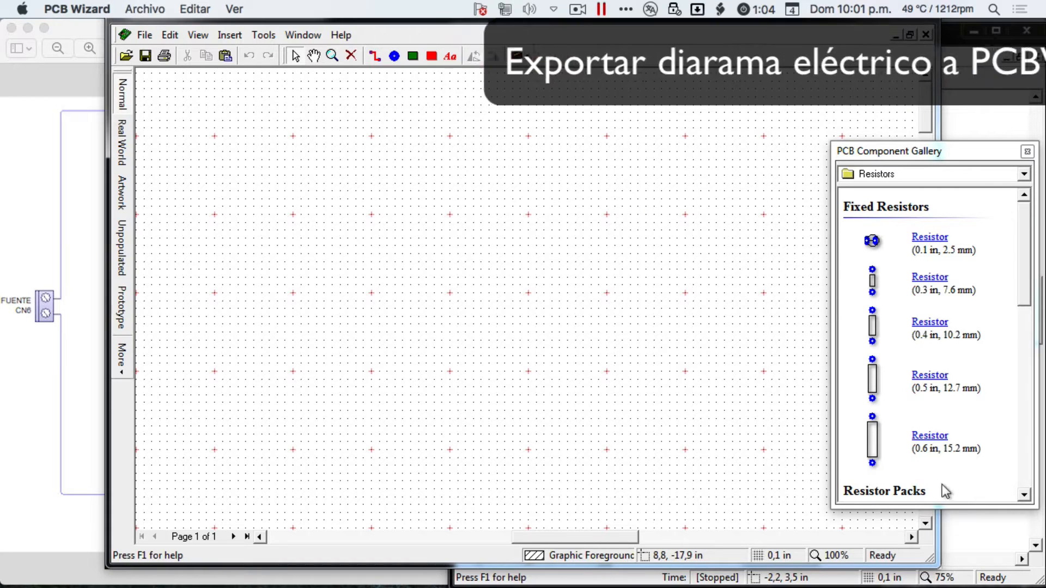
Switch to Livewire and start converting the design to a printed circuit board, choosing to decide how it is converted
left_click(965, 522)
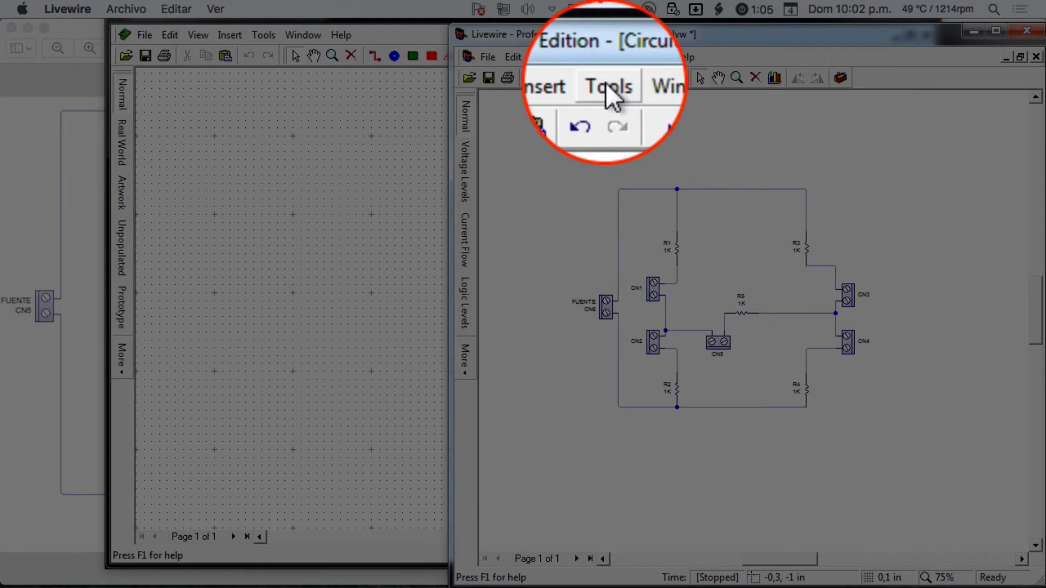
left_click(607, 57)
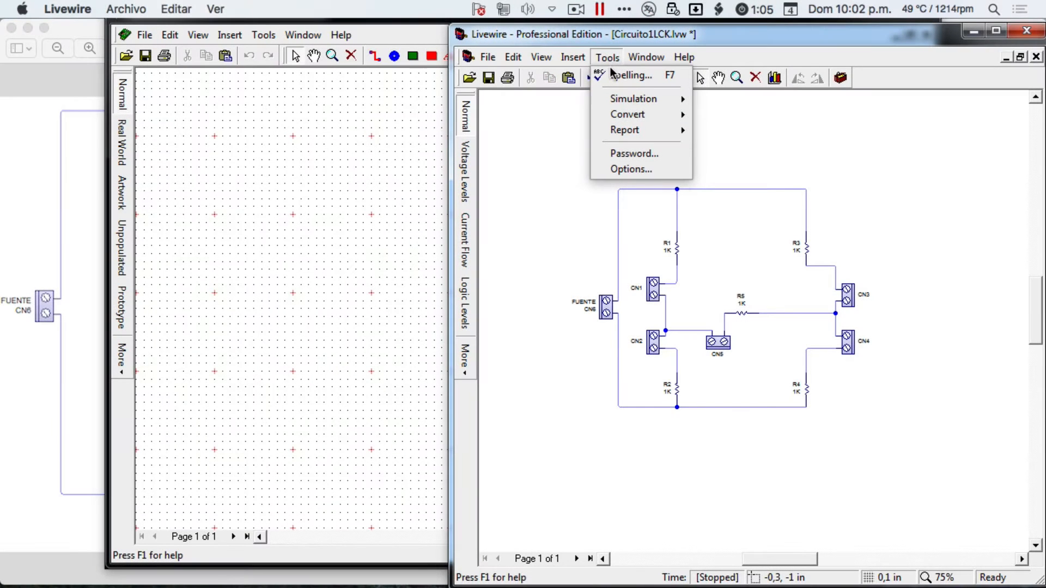
mouse_move(631, 119)
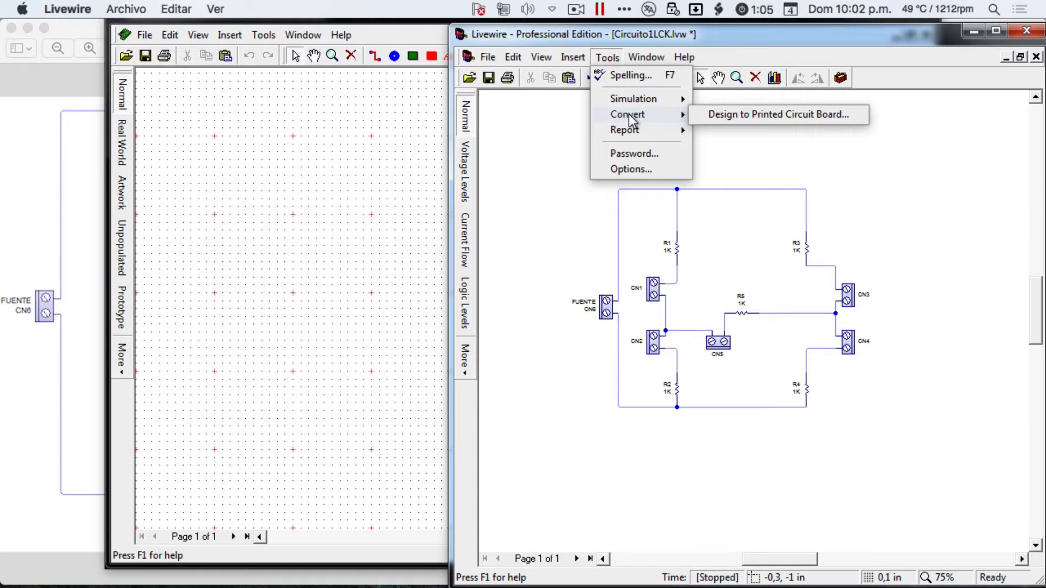
left_click(721, 115)
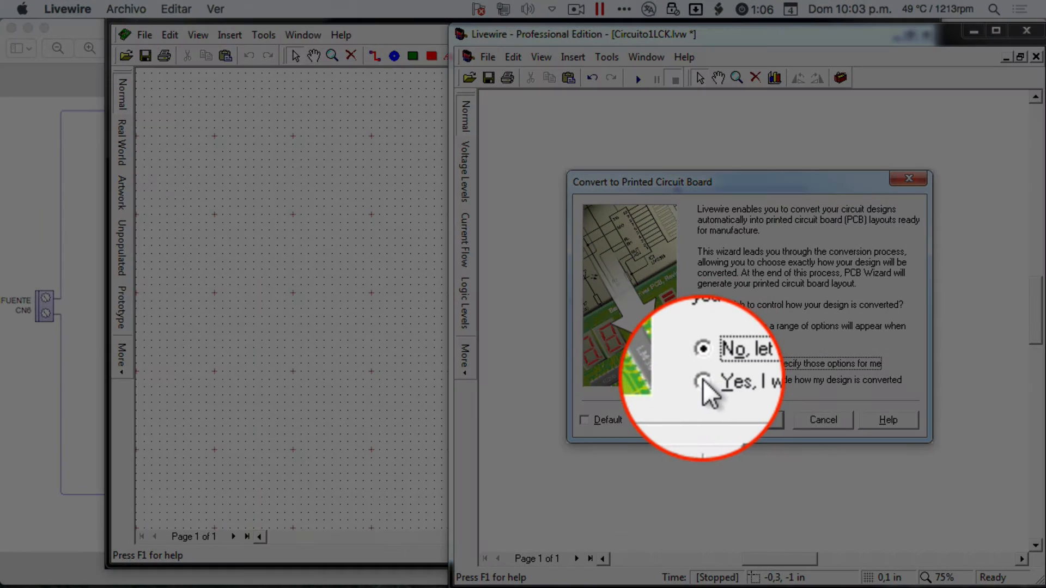
left_click(702, 380)
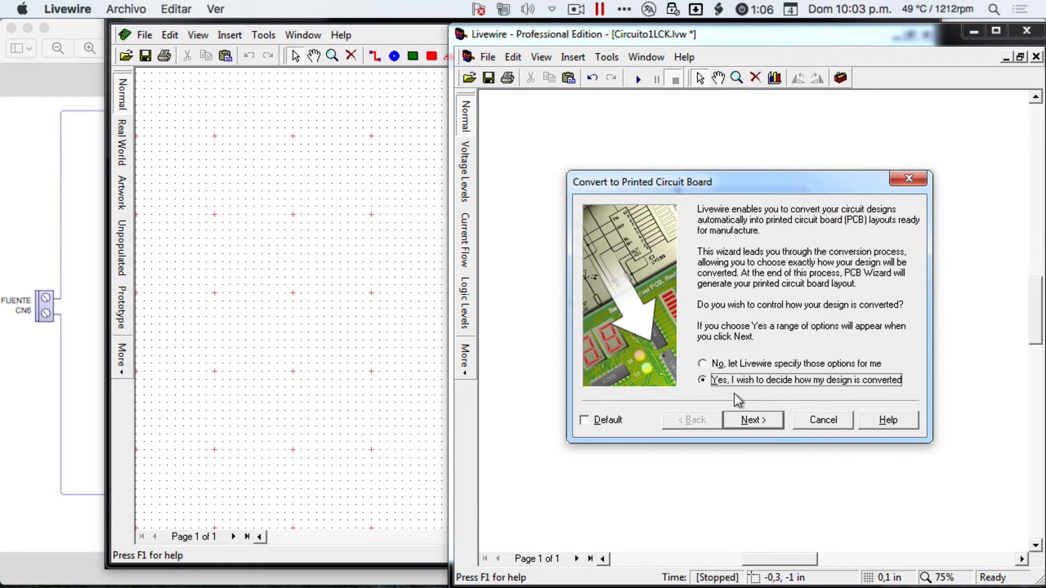
left_click(757, 421)
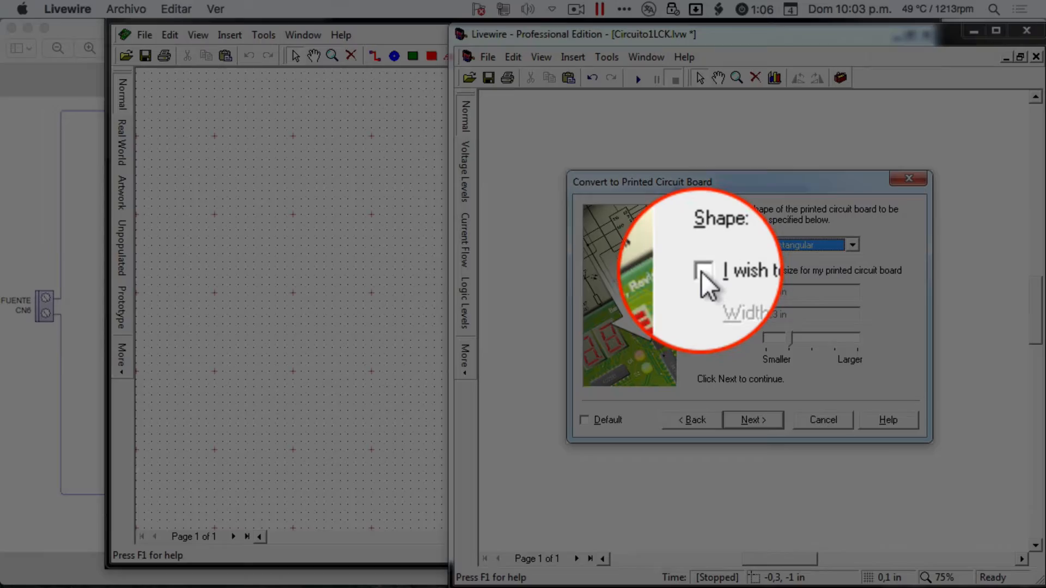
Specify a custom size for the rectangular printed circuit board and set its width to 5 cm
left_click(702, 271)
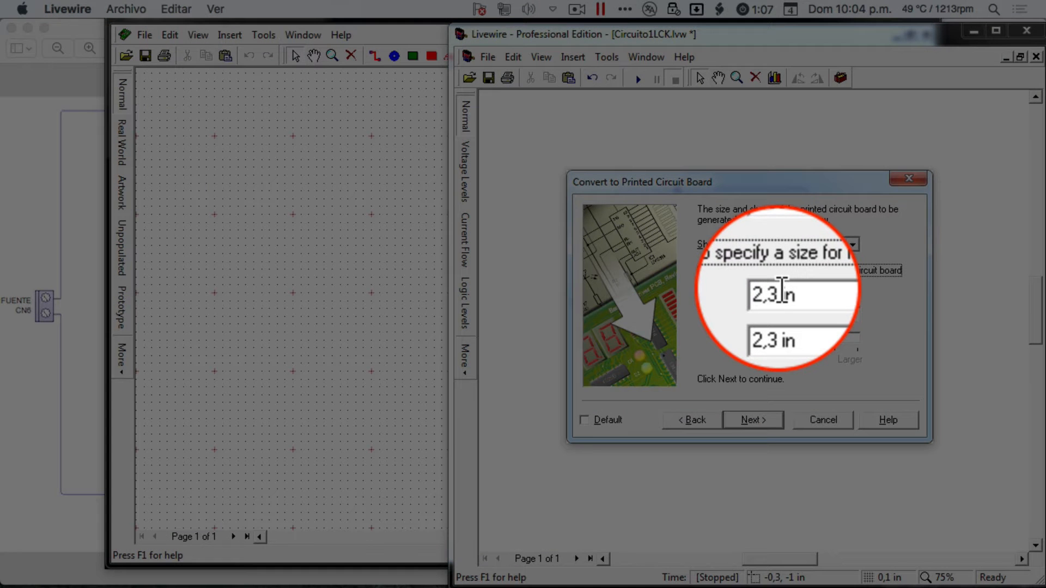
double_click(782, 291)
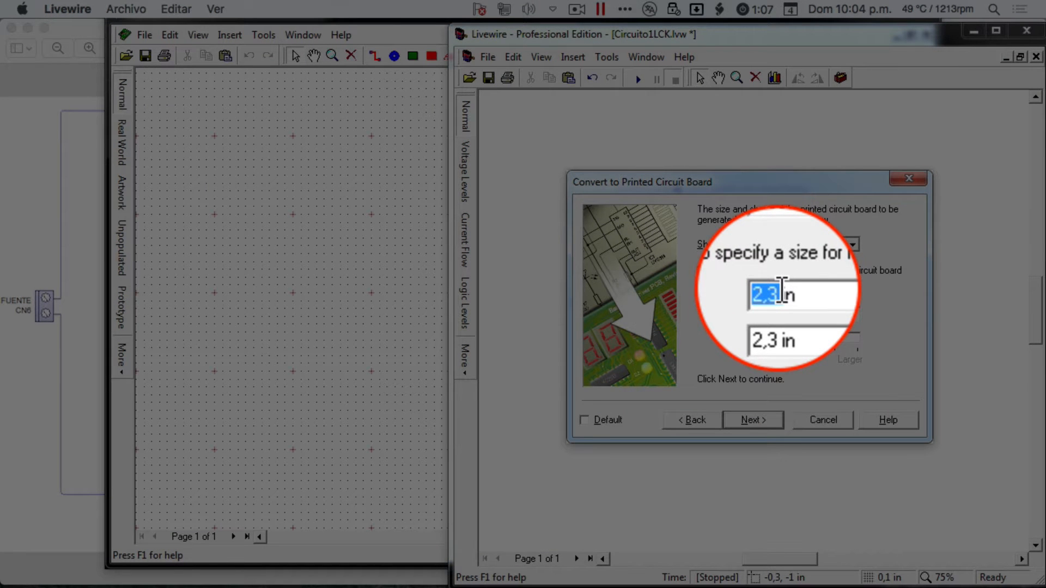
type("5")
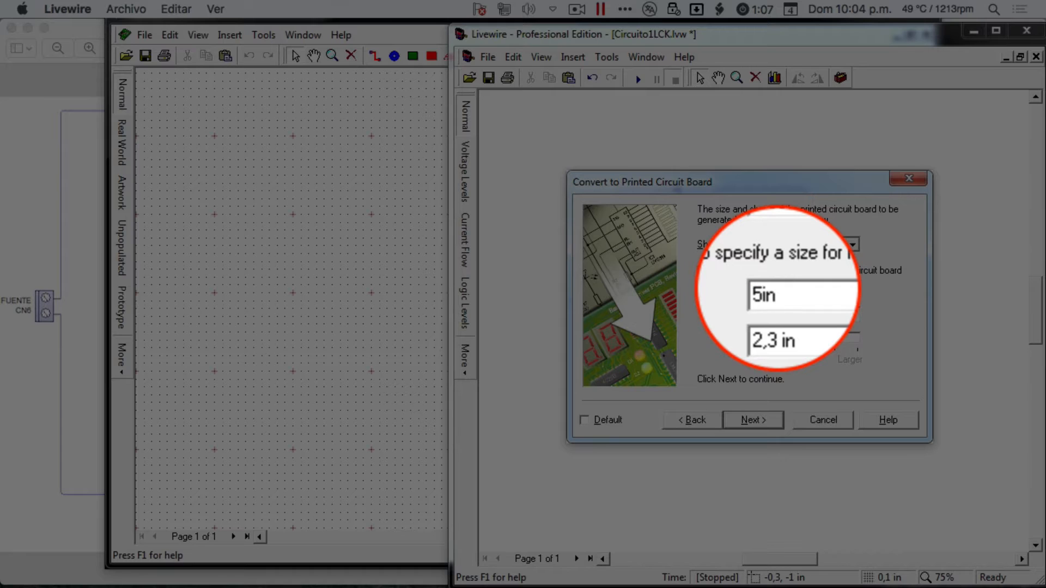
key("End")
key("BackSpace")
key("BackSpace")
type("cm")
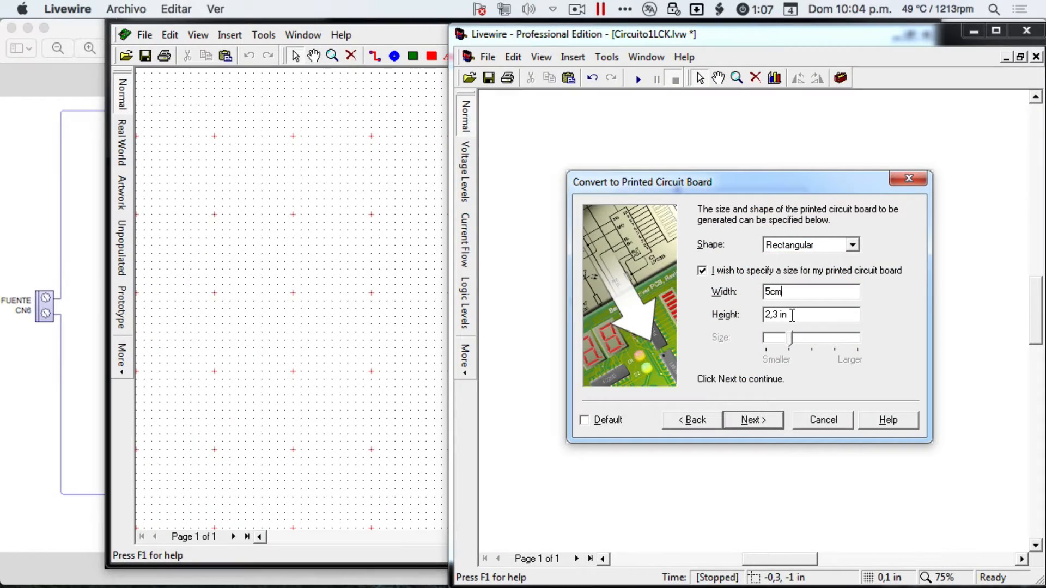
Set the board height to 8 cm and continue to the list of components
double_click(792, 315)
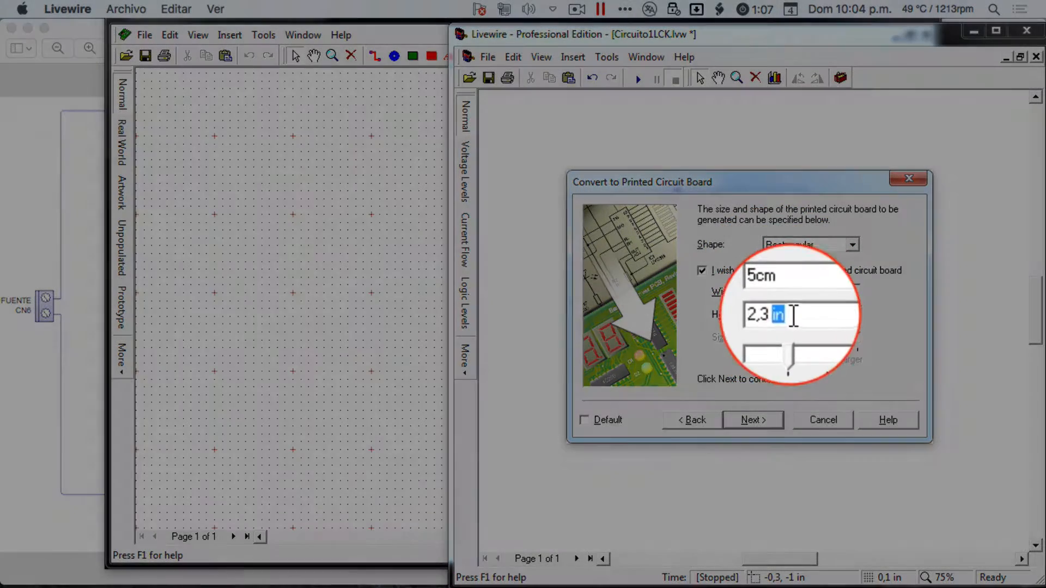
key("End")
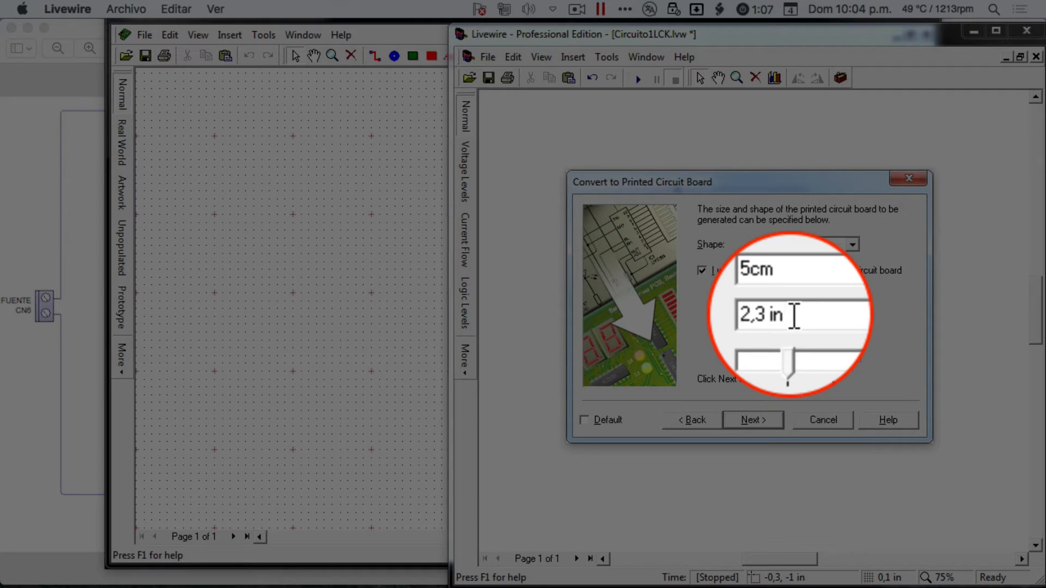
key("BackSpace")
key("BackSpace")
key("BackSpace")
key("BackSpace")
key("BackSpace")
key("BackSpace")
type("8cm")
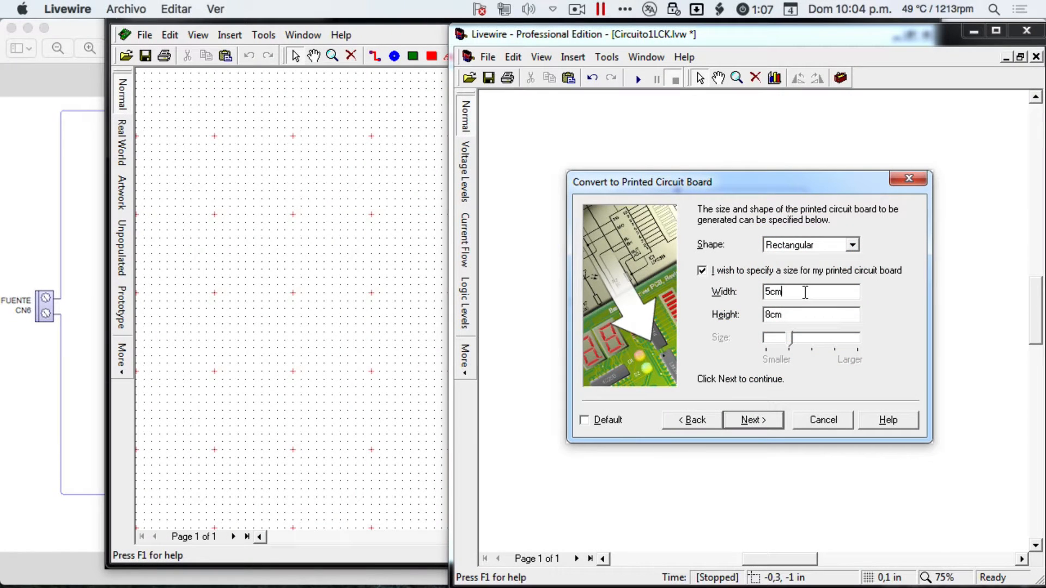
left_click(746, 419)
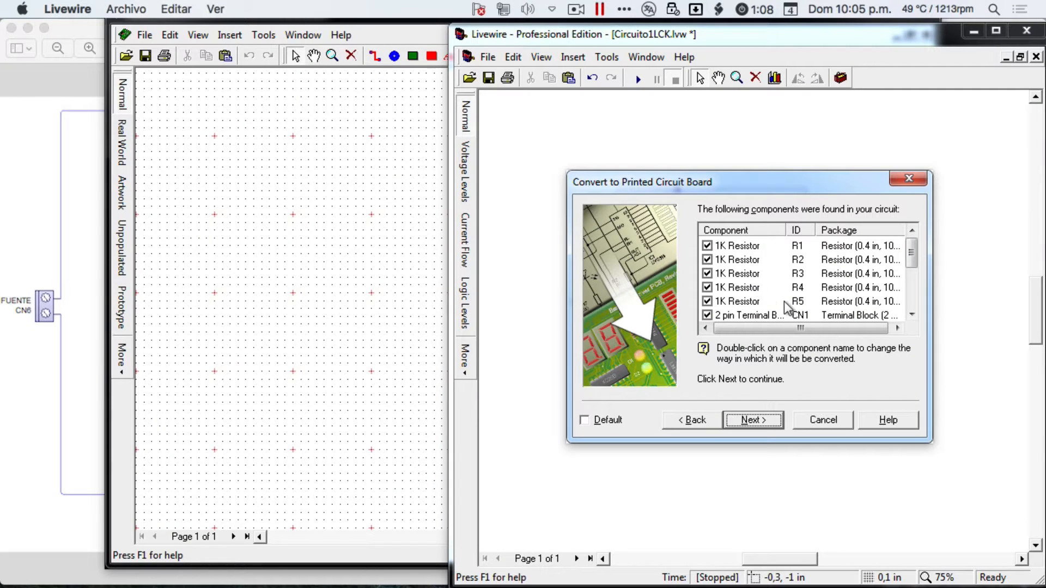
Keep the listed components and power supply settings, disable automatic component placement, and convert the design
left_click(754, 420)
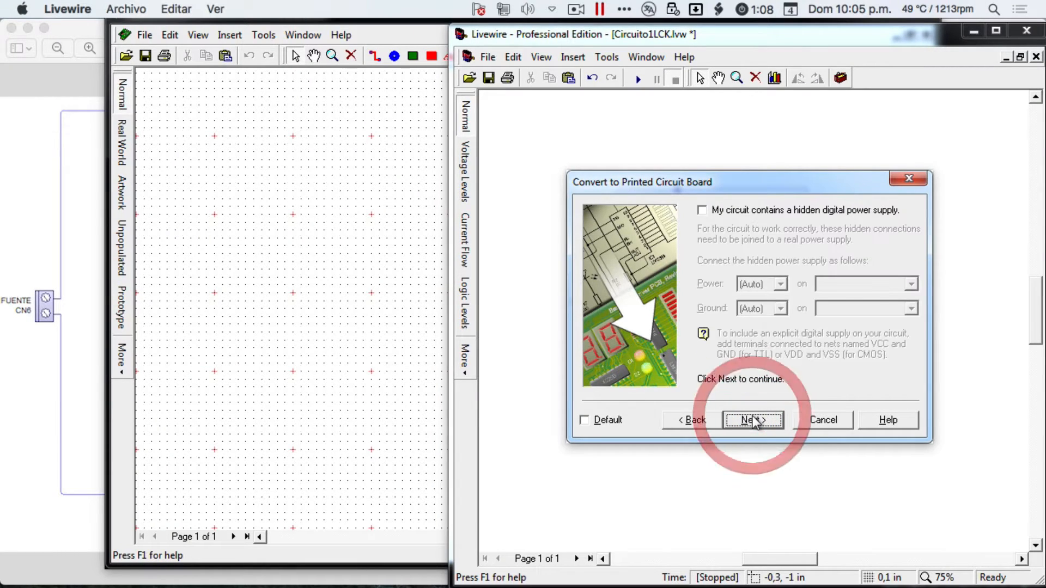
left_click(754, 421)
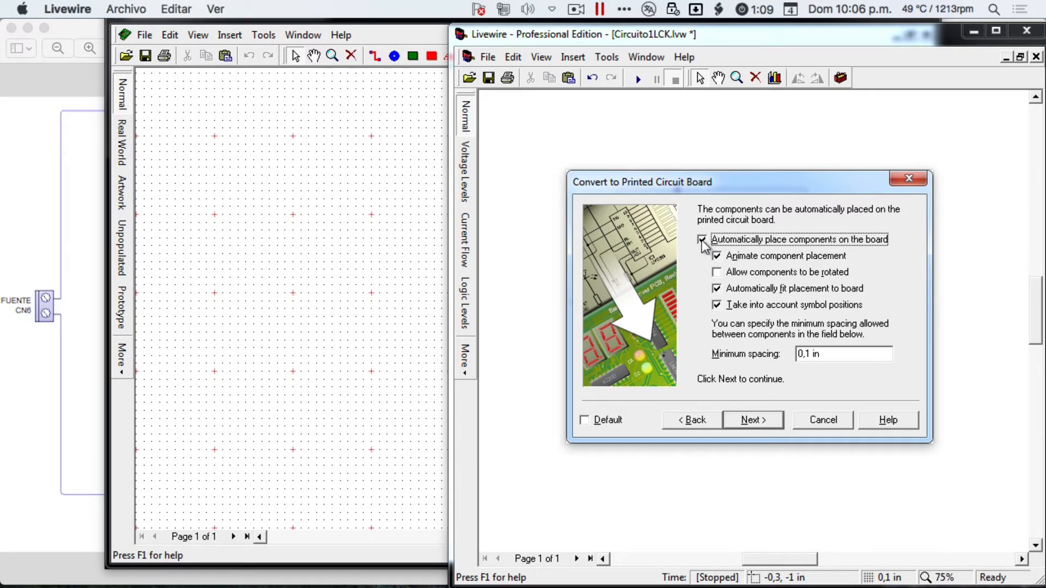
left_click(701, 240)
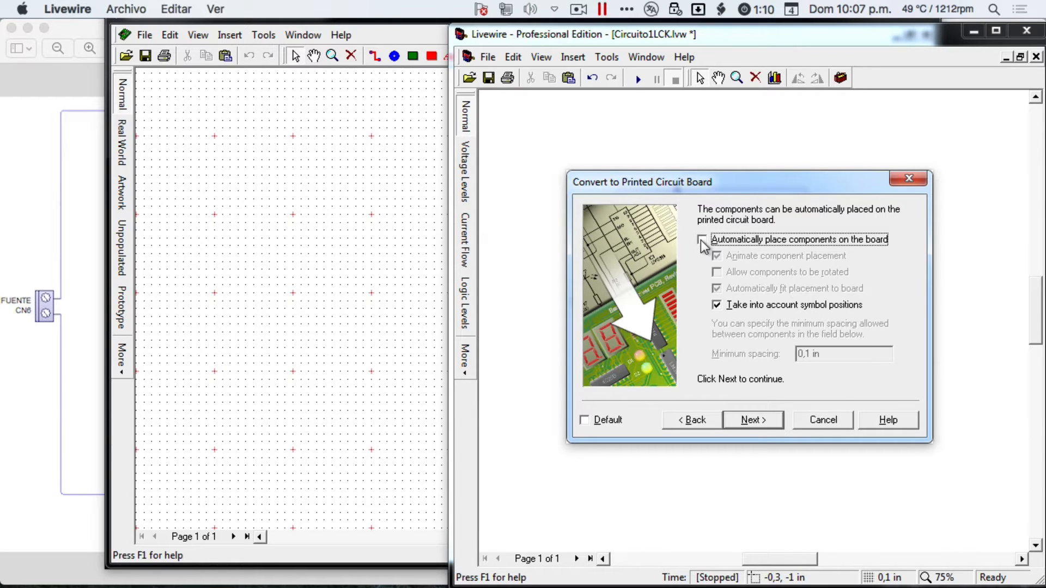
left_click(754, 420)
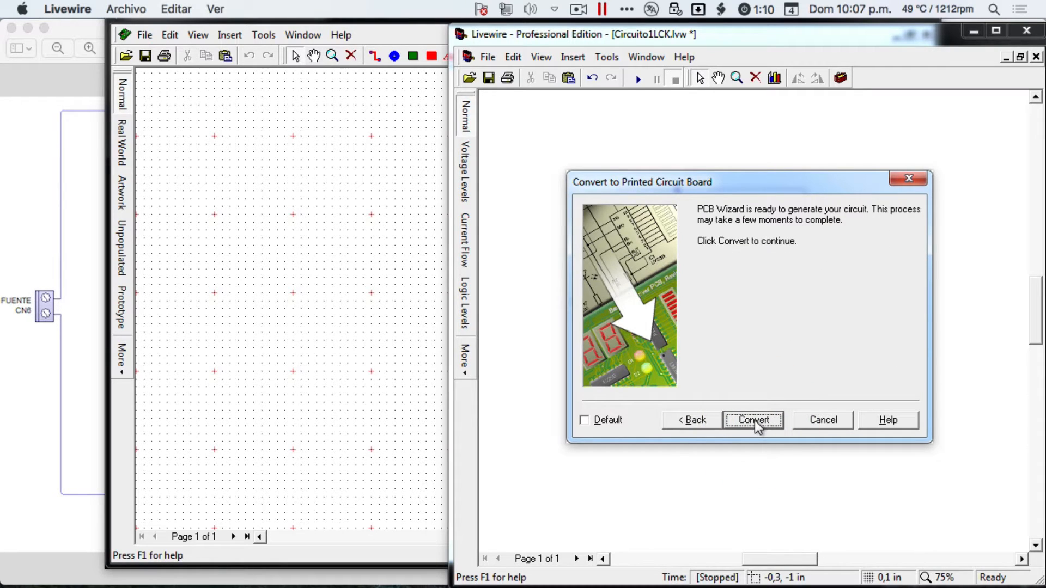
left_click(755, 421)
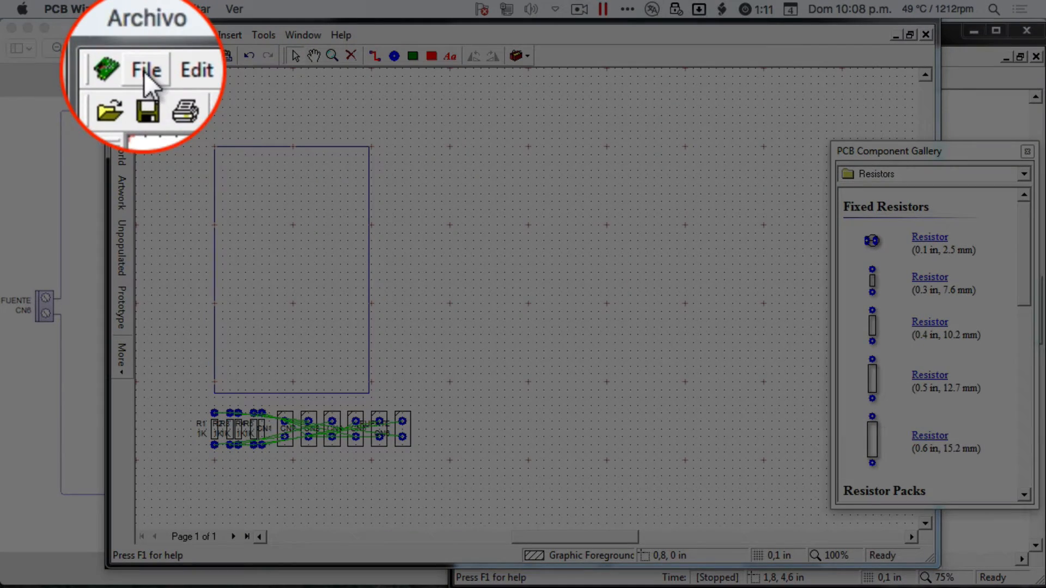
Save the converted board on the desktop (Escritorio) as Circuito1LCK.pcb
left_click(144, 36)
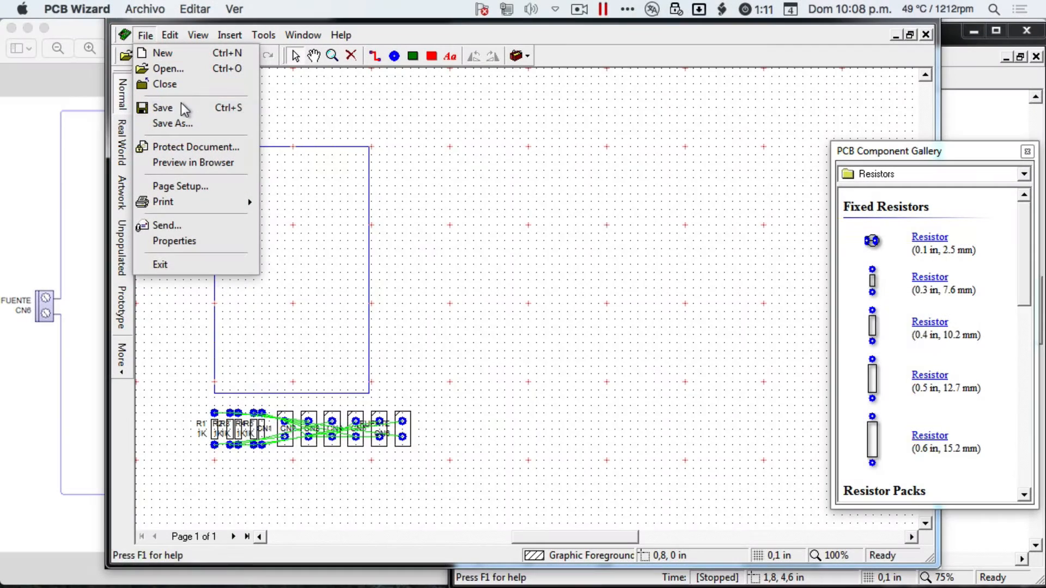
left_click(184, 108)
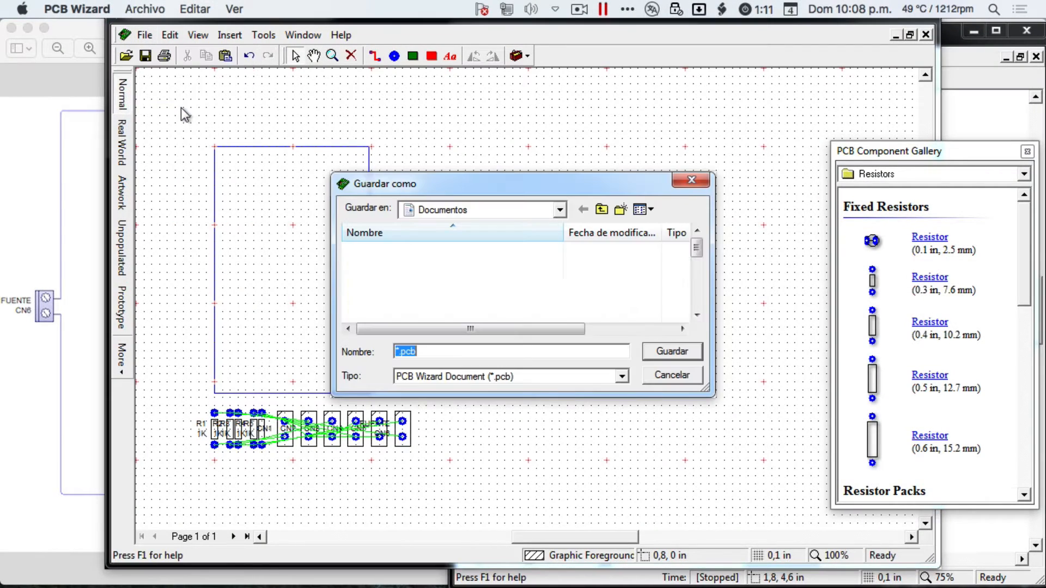
left_click(397, 351)
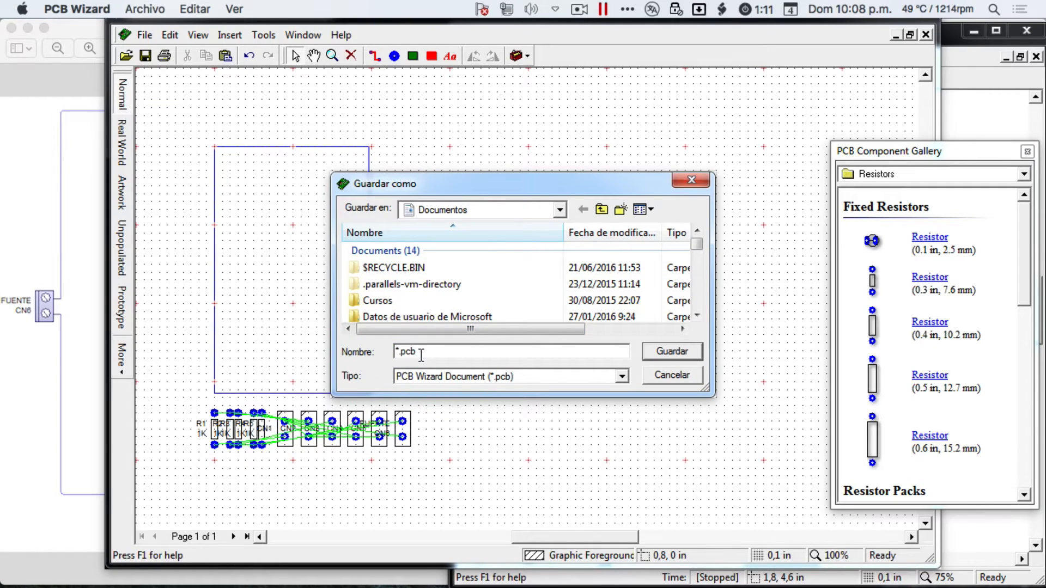
key("BackSpace")
type("Circuito1LCK")
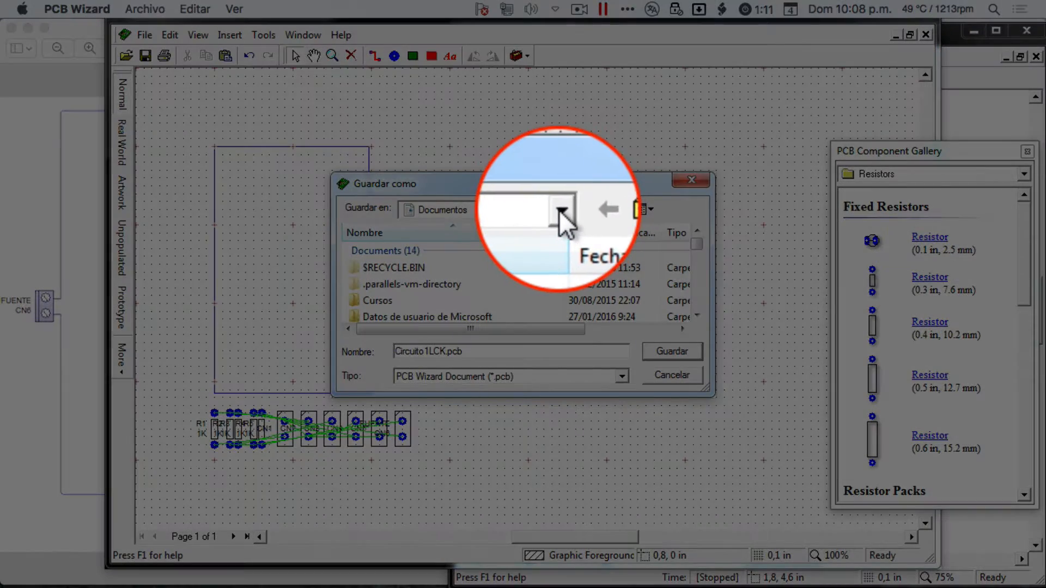
left_click(559, 210)
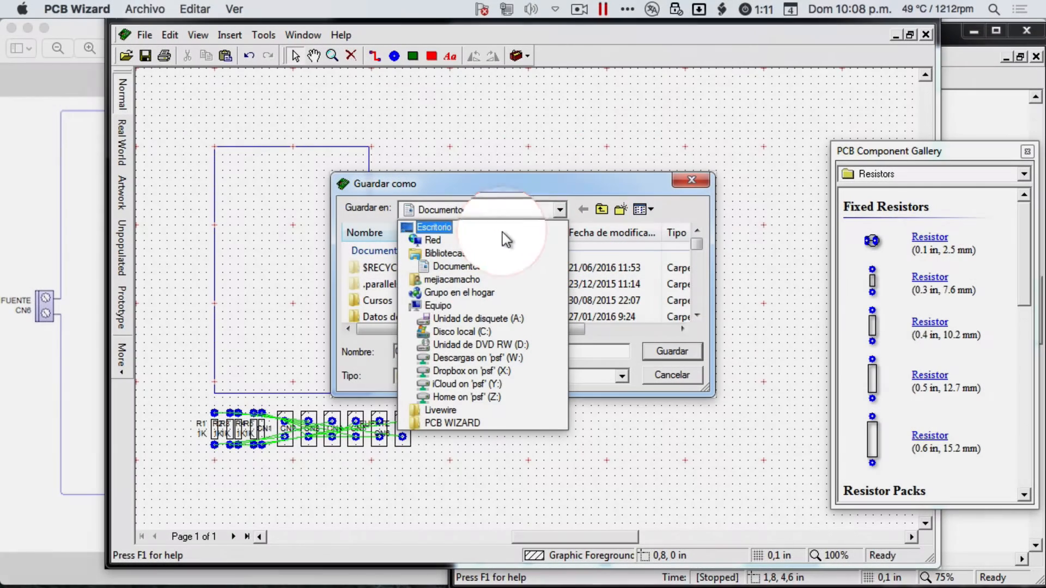
left_click(460, 233)
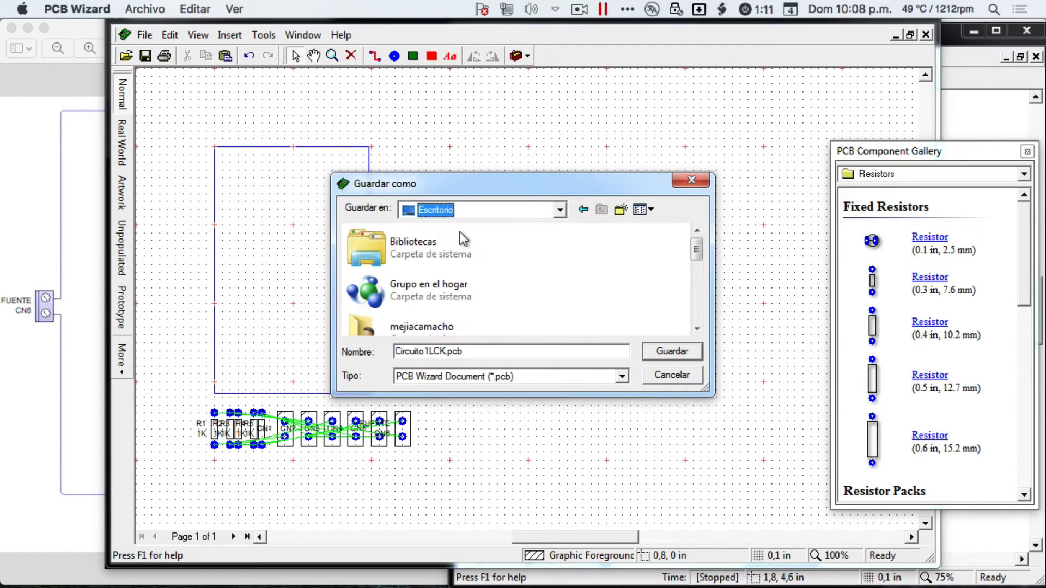
left_click(671, 353)
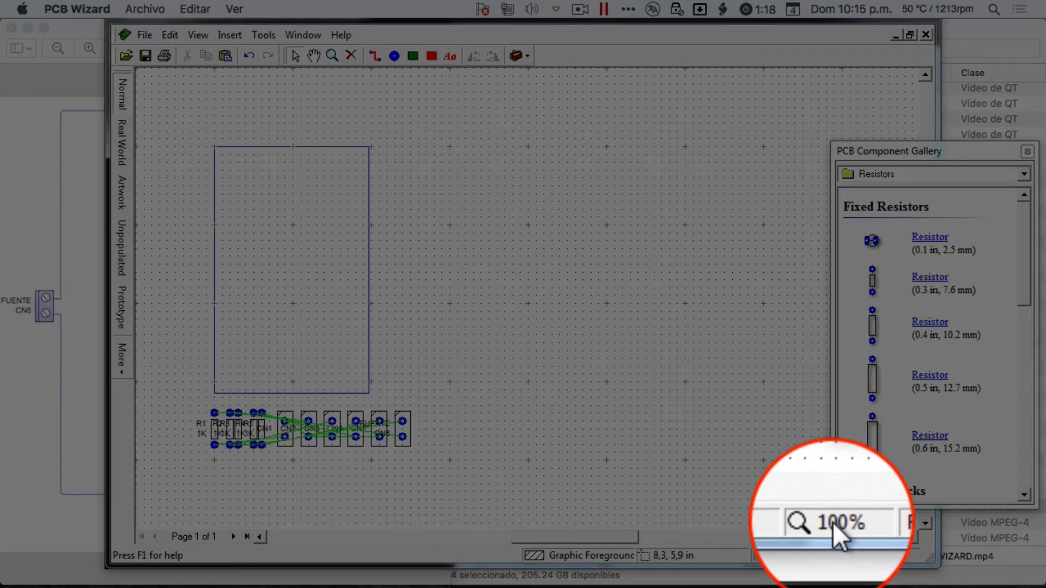
Move terminal block CN1 from the component row to just outside the board outline's upper right corner
left_click(832, 522)
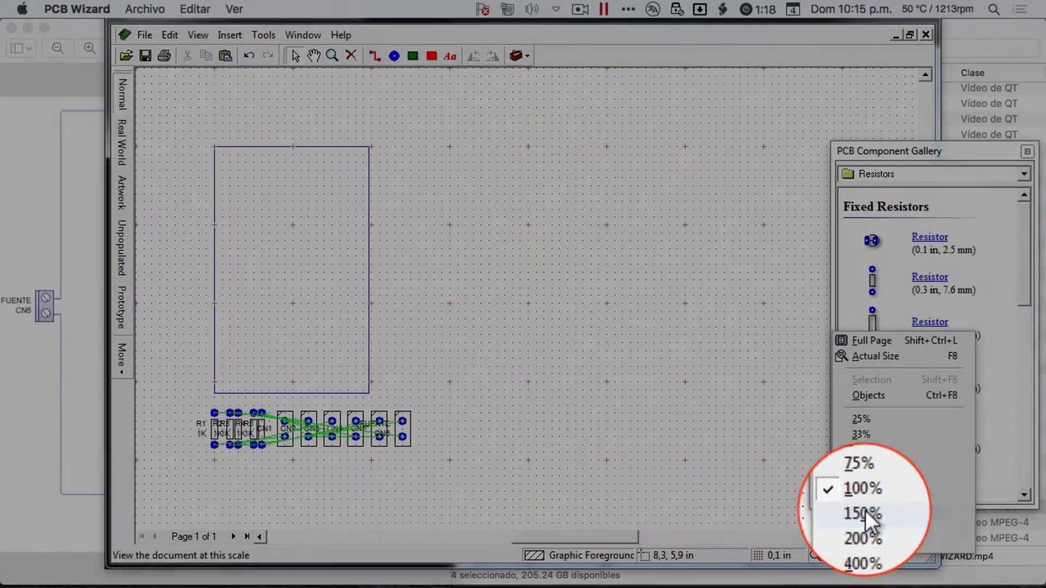
left_click(865, 511)
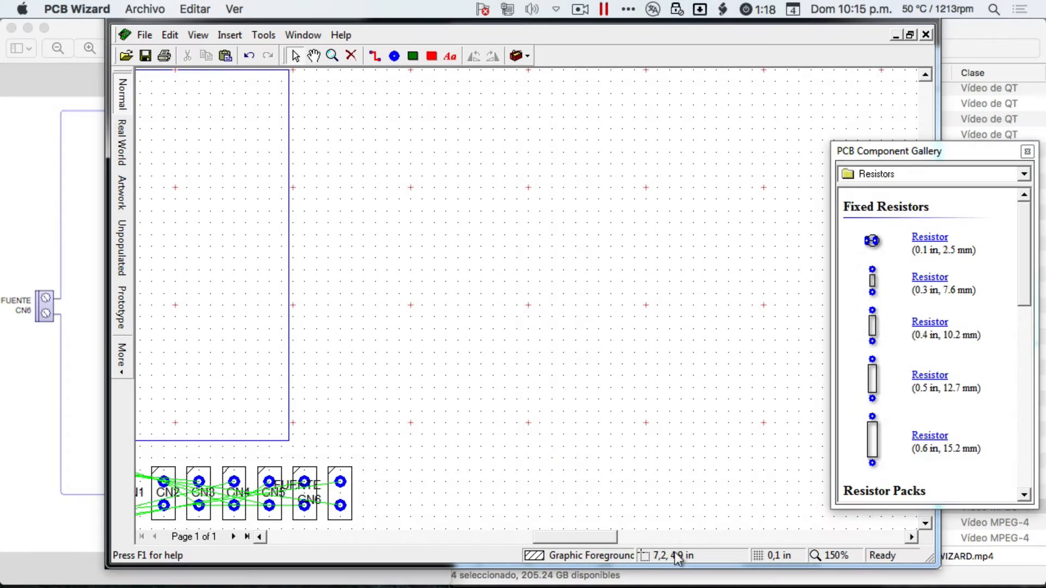
left_click_drag(600, 540, 568, 541)
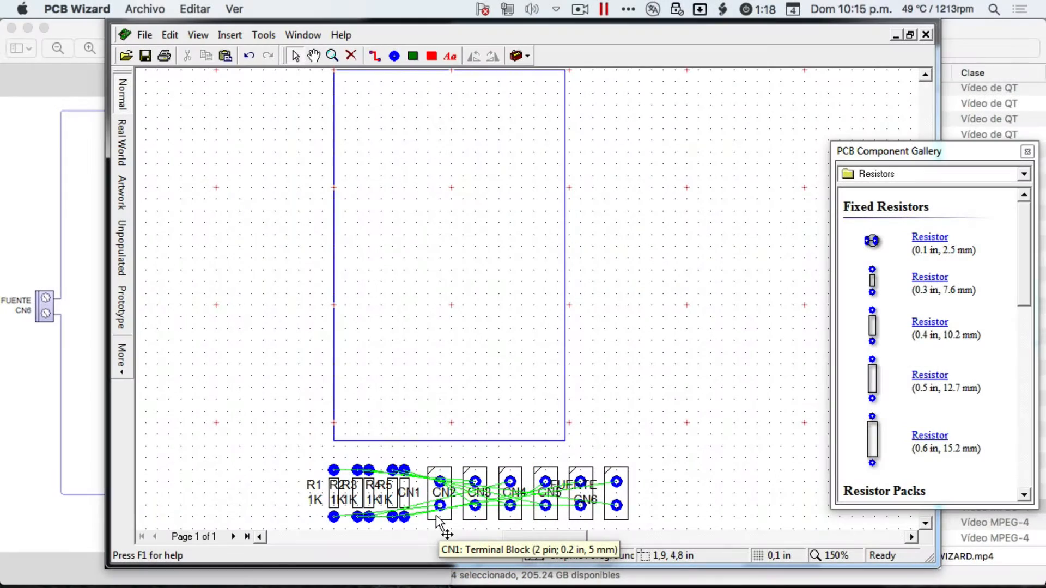
left_click(436, 515)
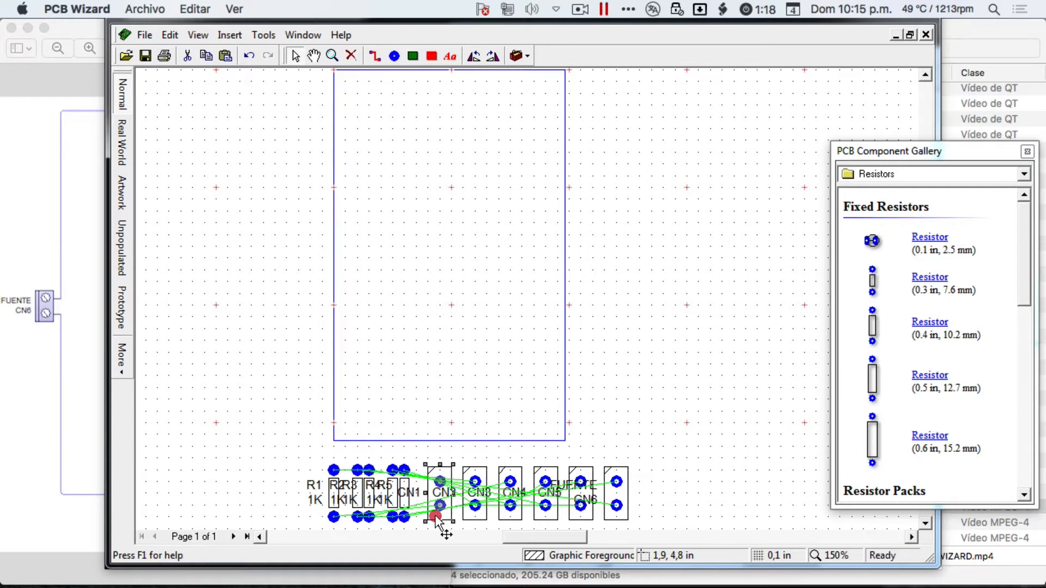
left_click_drag(436, 518, 629, 124)
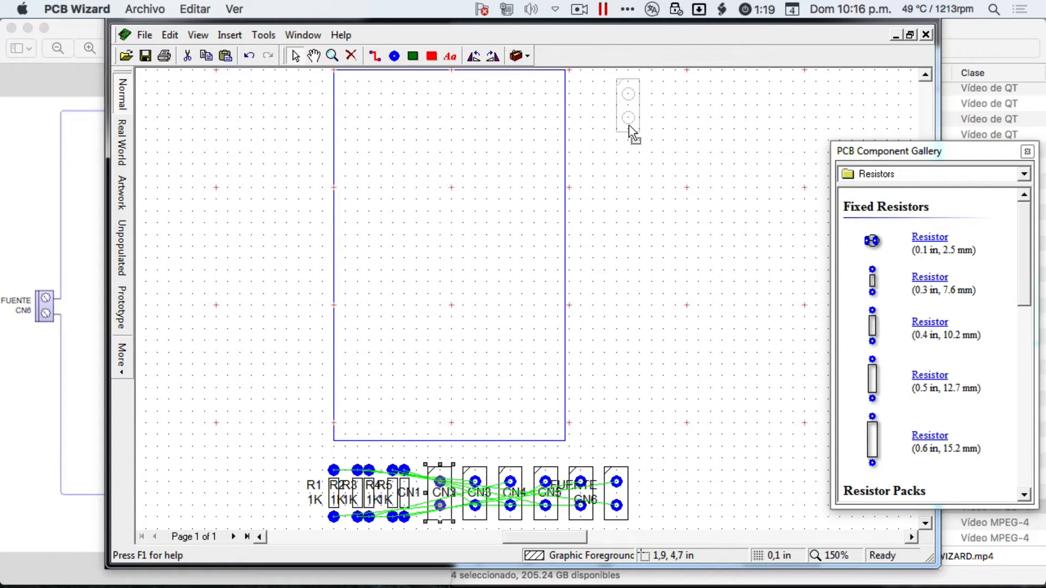
left_click_drag(629, 125, 629, 124)
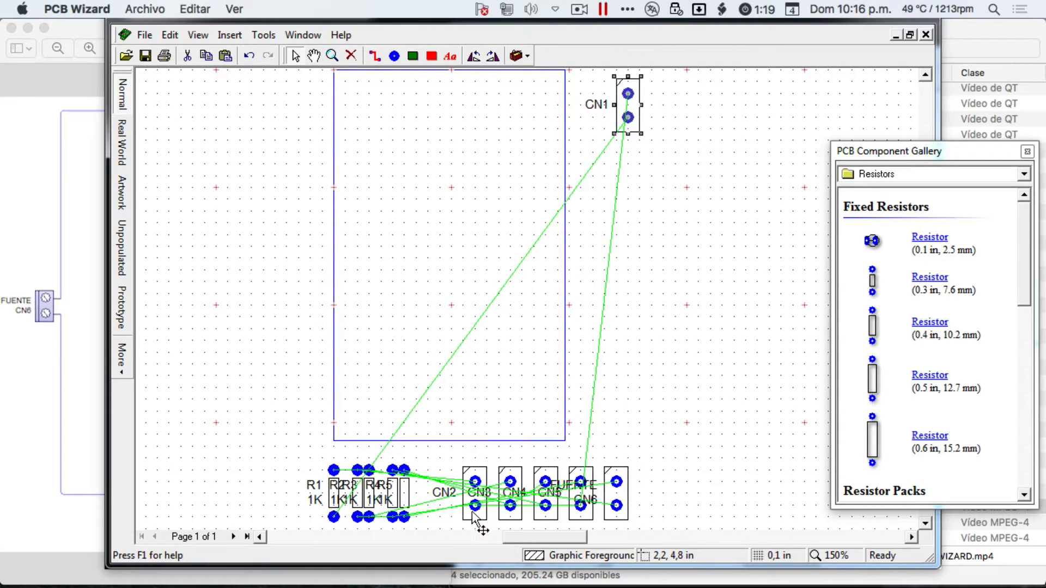
Move terminal blocks CN2 through CN6 from the component row into a loose column beneath CN1, outside the board's right edge
left_click_drag(474, 515, 643, 221)
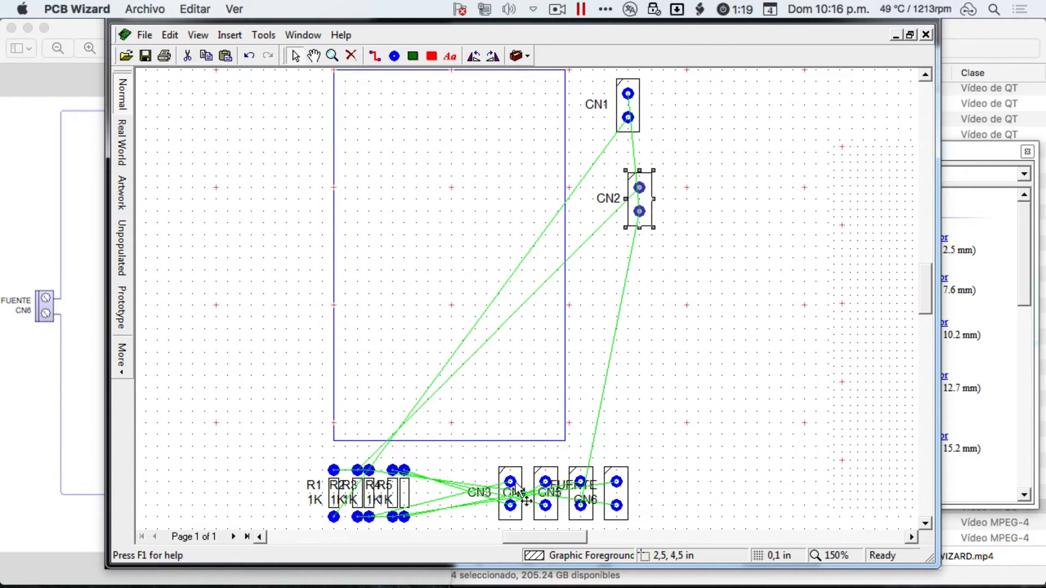
left_click_drag(512, 524, 652, 289)
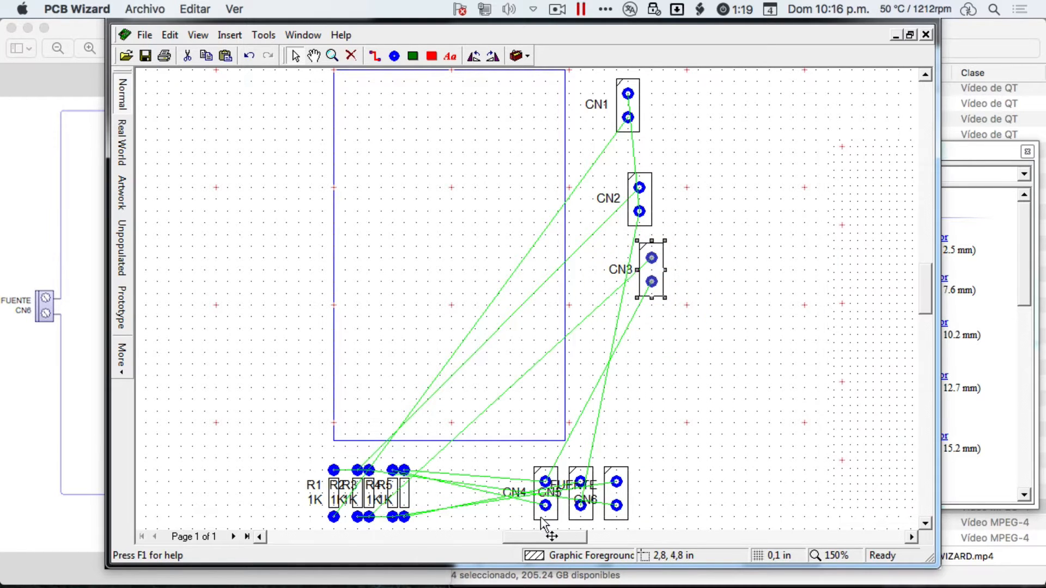
left_click_drag(541, 521, 665, 357)
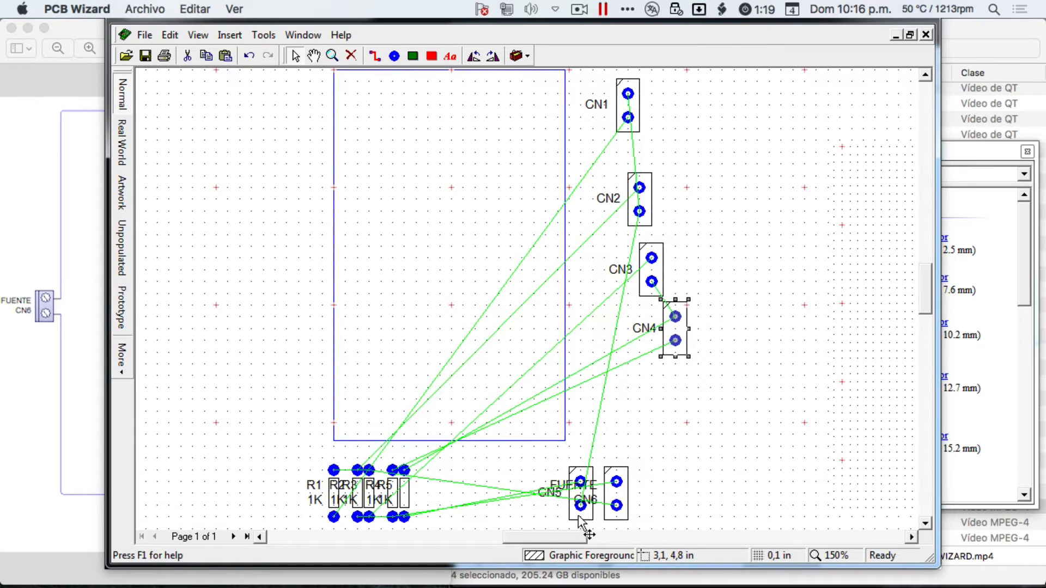
left_click_drag(580, 518, 652, 417)
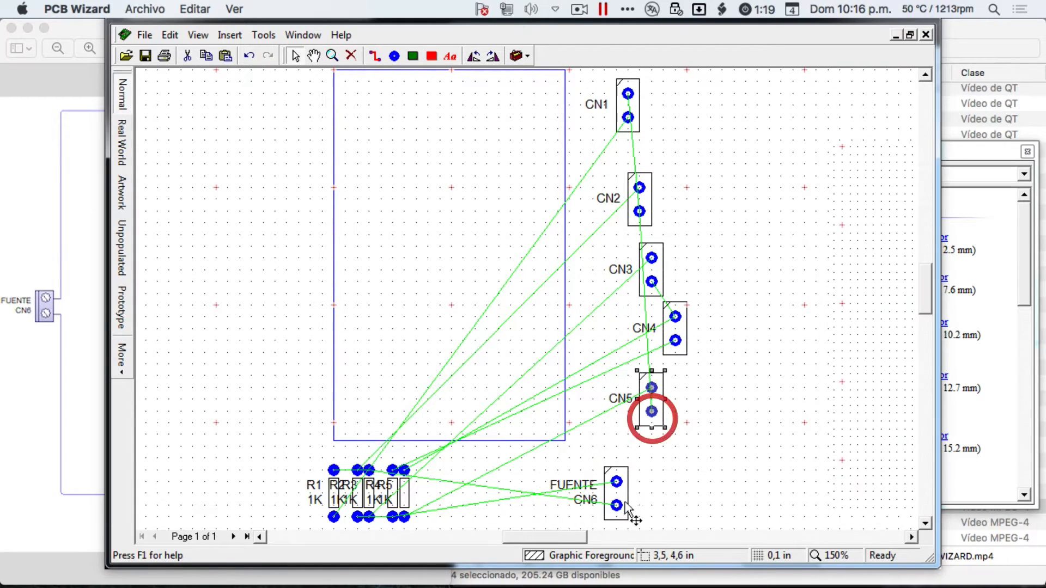
left_click_drag(616, 519, 669, 486)
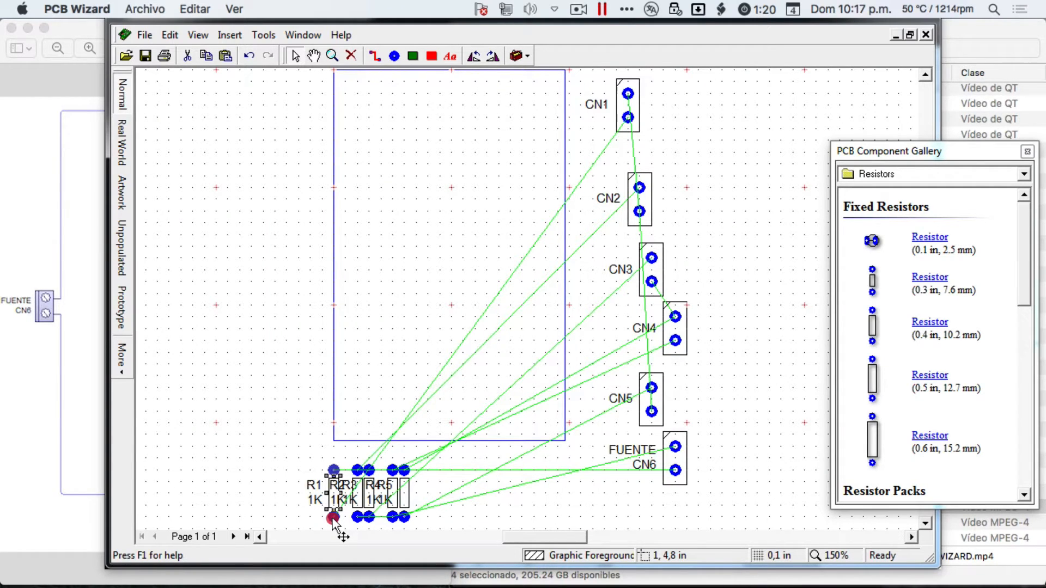
Place R1 upper left, R2 lower left, R3 upper right and R4 lower right on the board, with R5 horizontal in the centre
left_click_drag(334, 517, 385, 149)
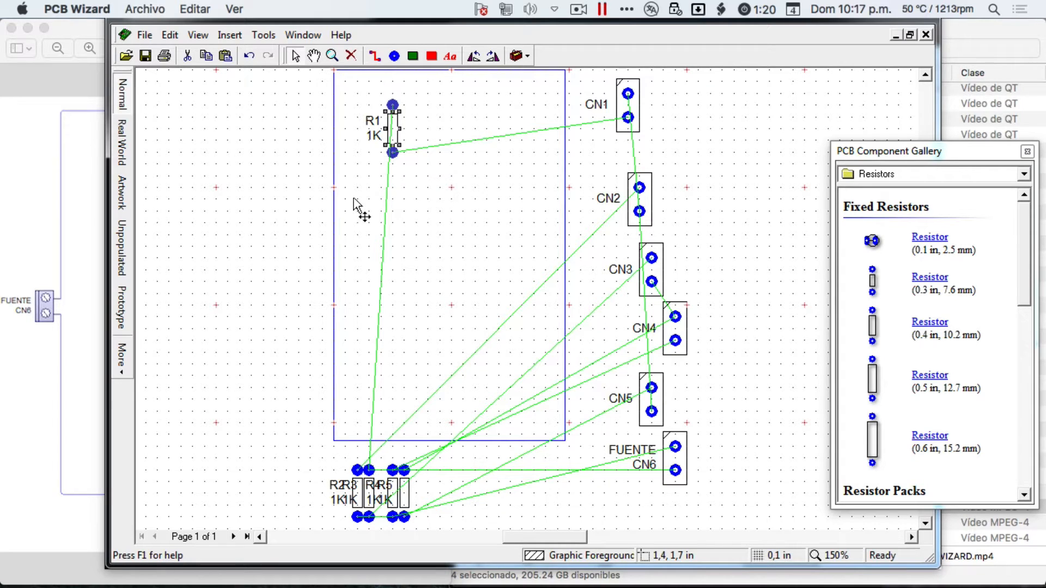
left_click_drag(357, 518, 387, 377)
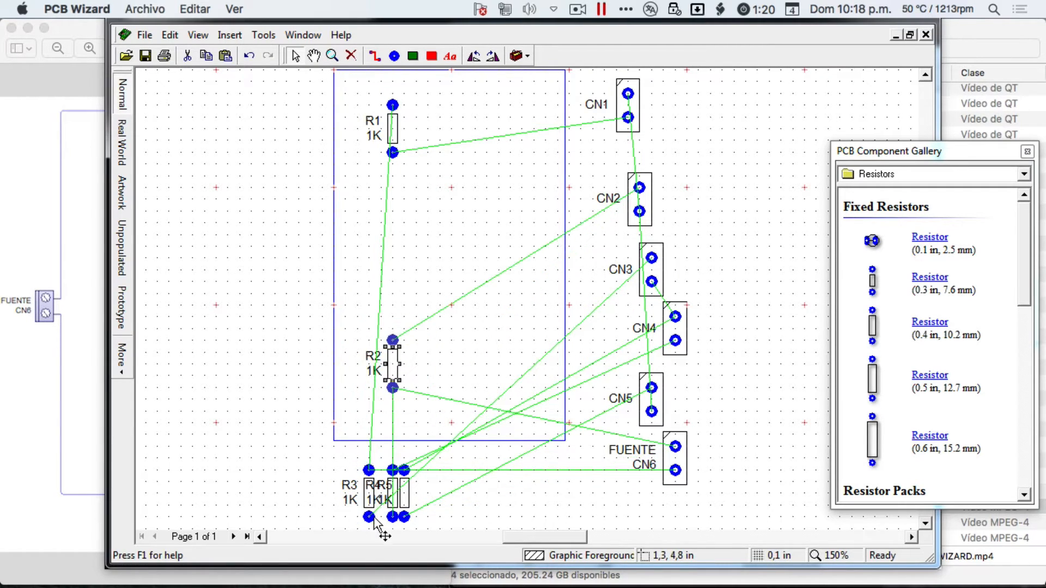
left_click_drag(369, 518, 519, 159)
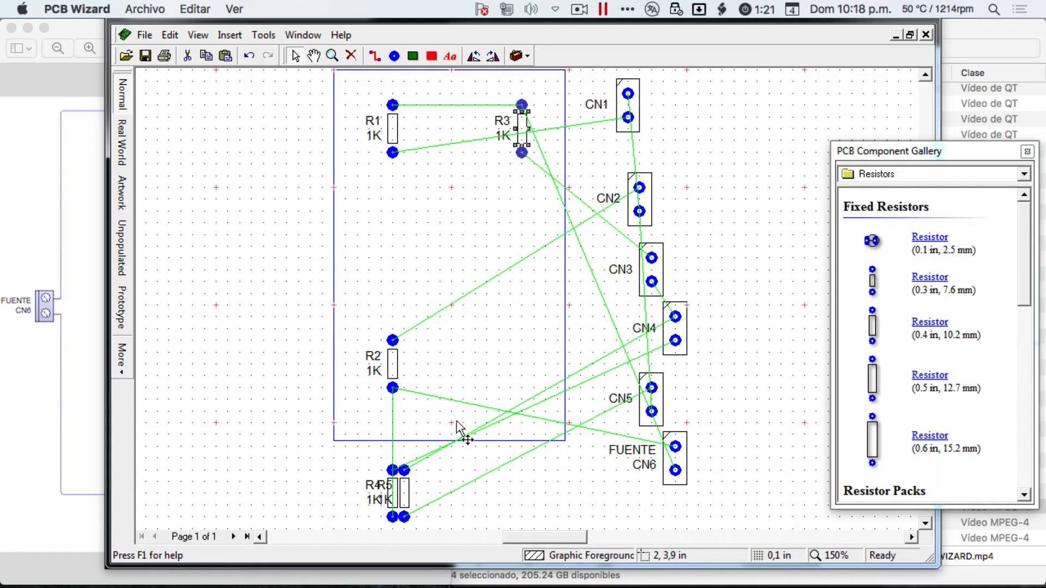
left_click_drag(396, 510, 521, 388)
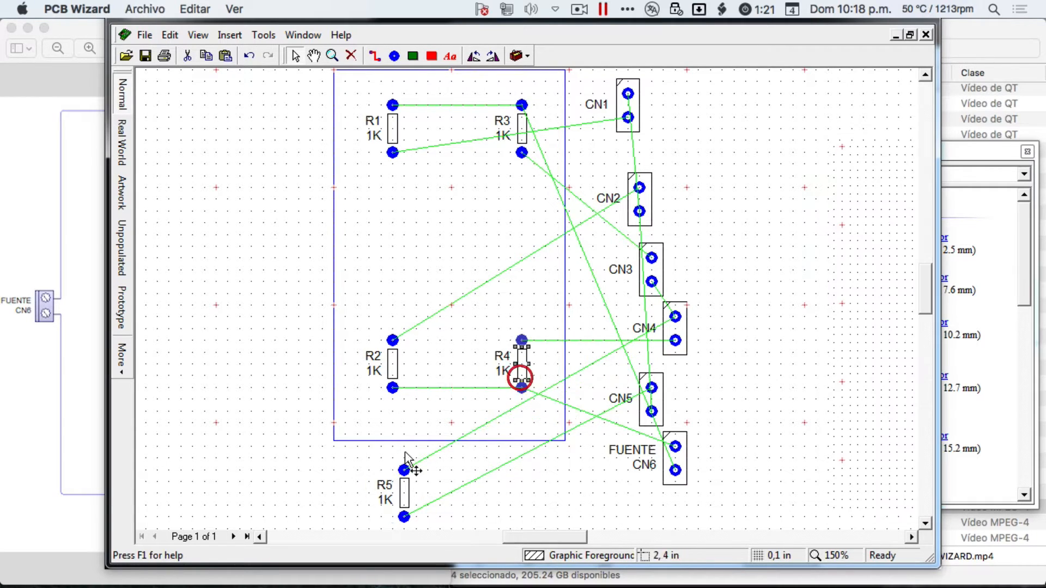
left_click_drag(403, 517, 456, 288)
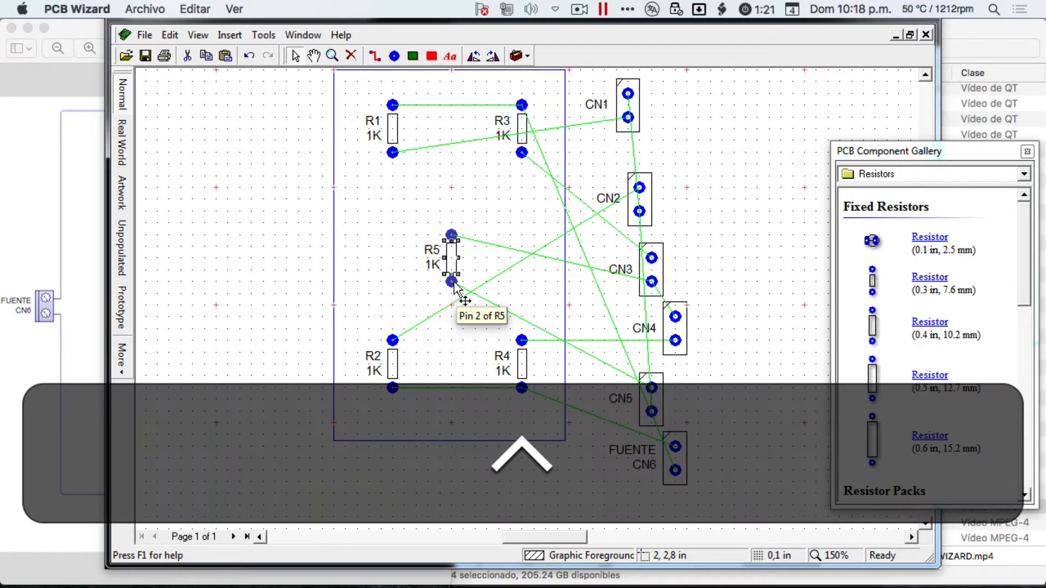
key("ctrl+r")
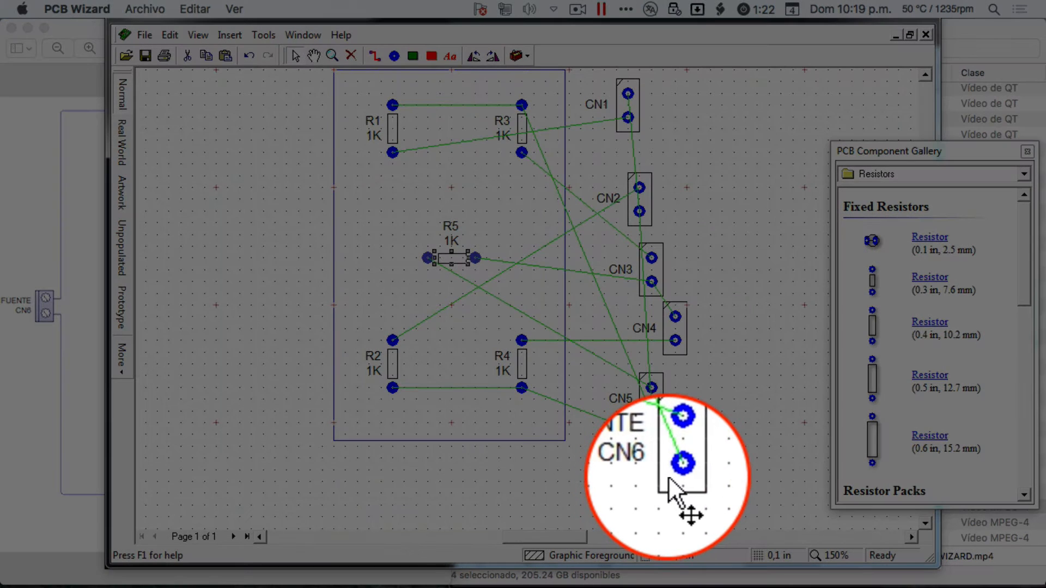
Move the supply terminal block CN6 just inside the middle of the board's left edge and rotate it 180 degrees
left_click(669, 477)
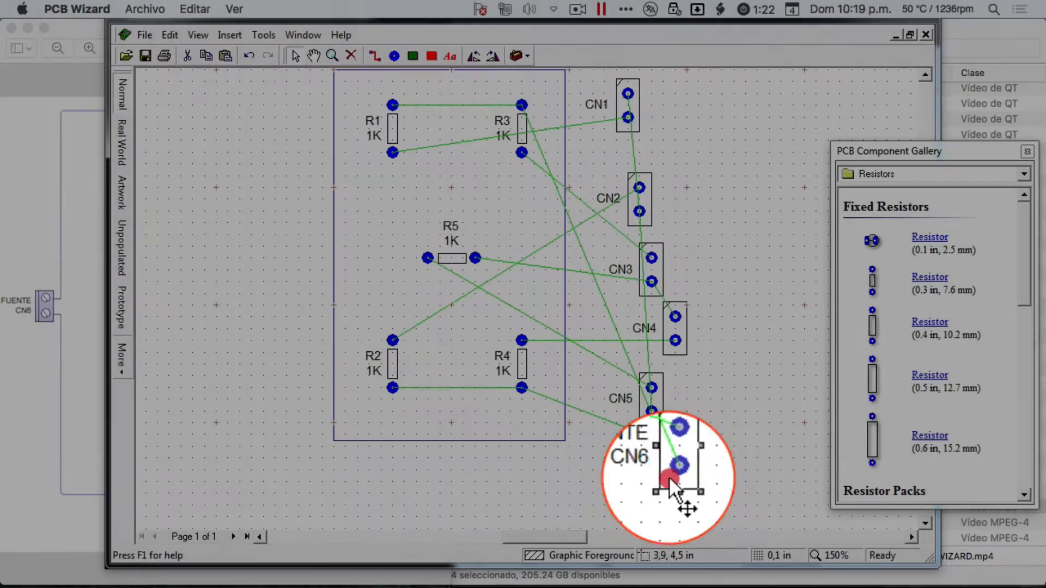
mouse_move(669, 476)
left_mouse_down()
mouse_move(463, 344)
mouse_move(383, 270)
mouse_move(354, 276)
left_mouse_up()
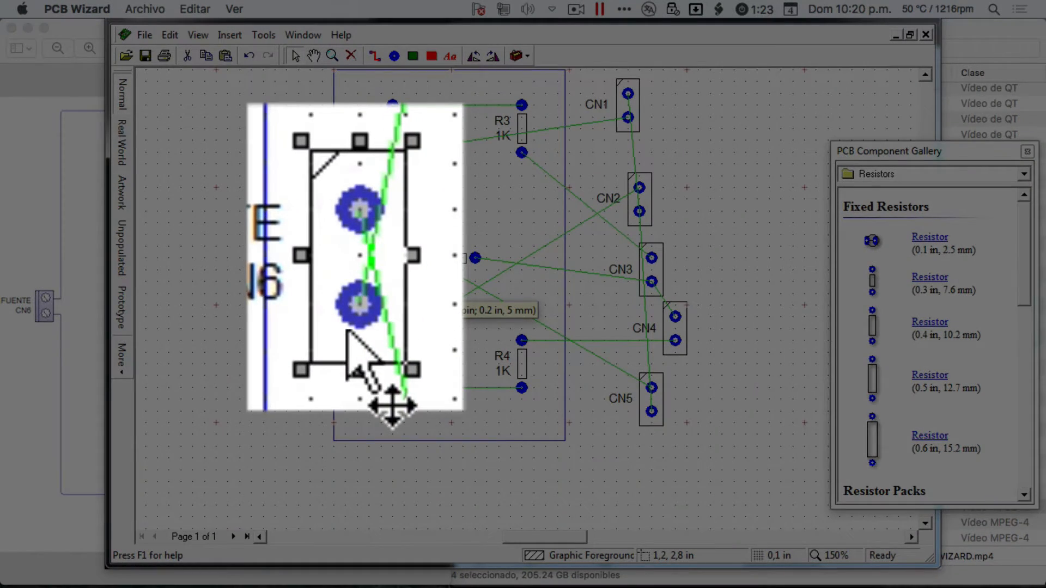
key("ctrl+r")
key("ctrl+r")
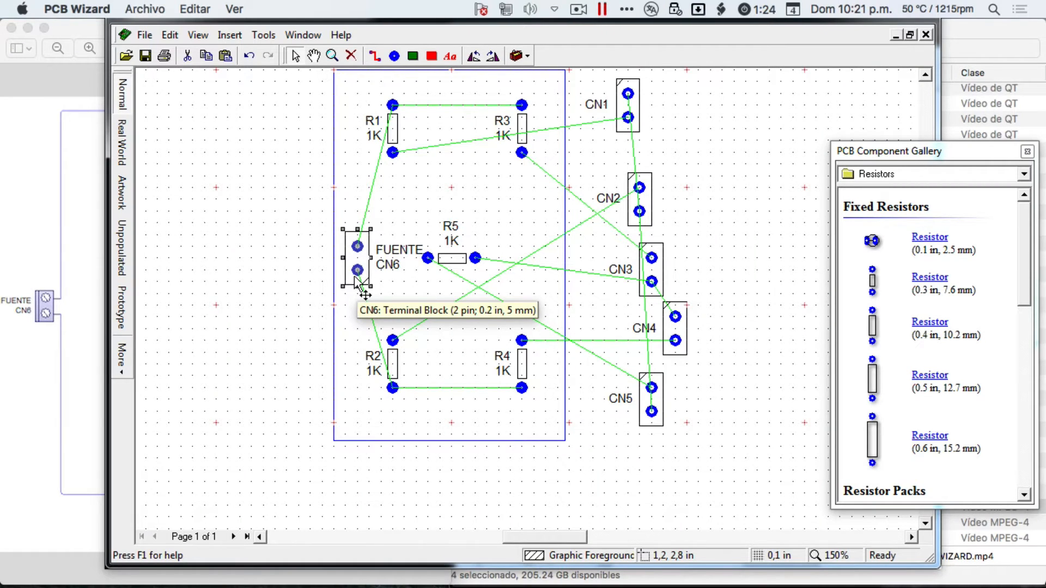
Rotate the FUENTE label to vertical and place it directly below terminal block CN6
left_click(400, 250)
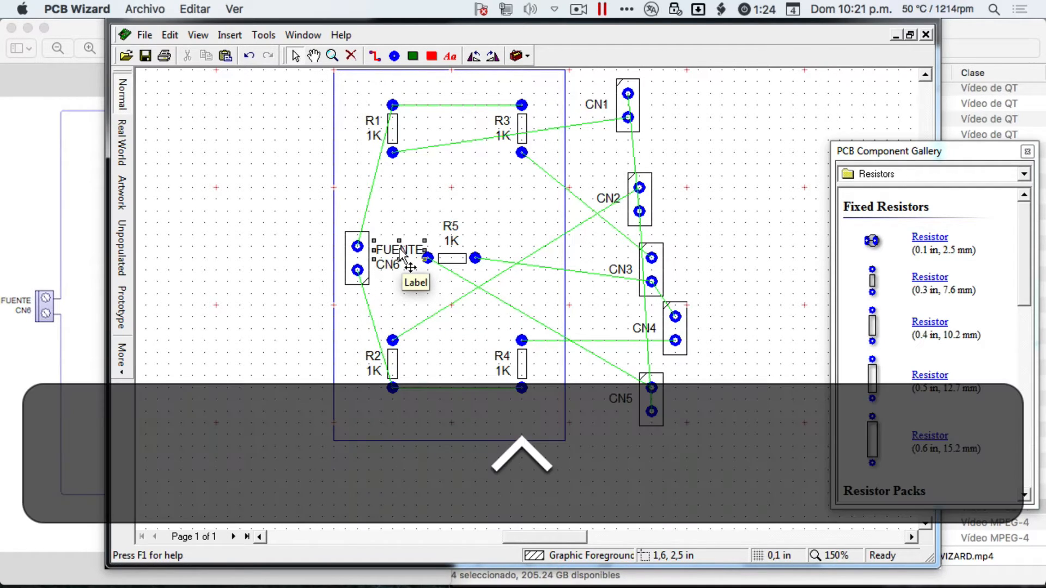
key("ctrl+r")
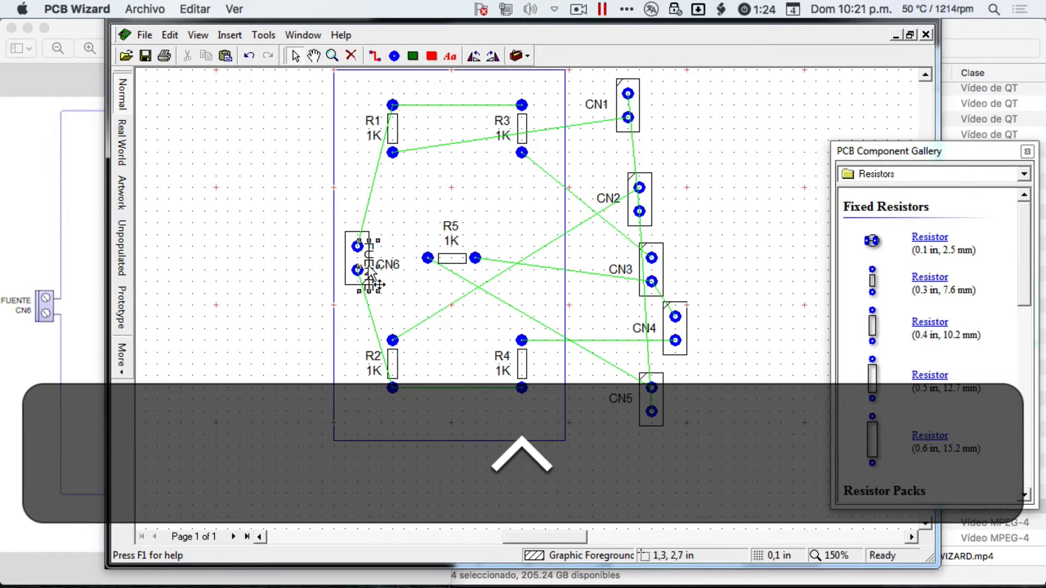
left_click_drag(369, 265, 360, 329)
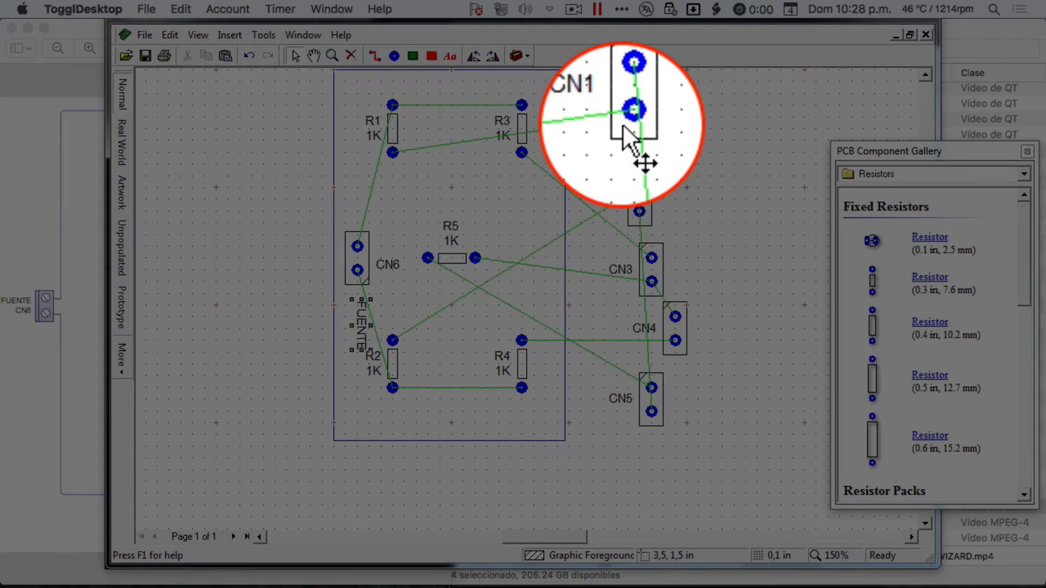
Move terminal block CN1 directly below R1 and rotate it 180 degrees
left_click(622, 123)
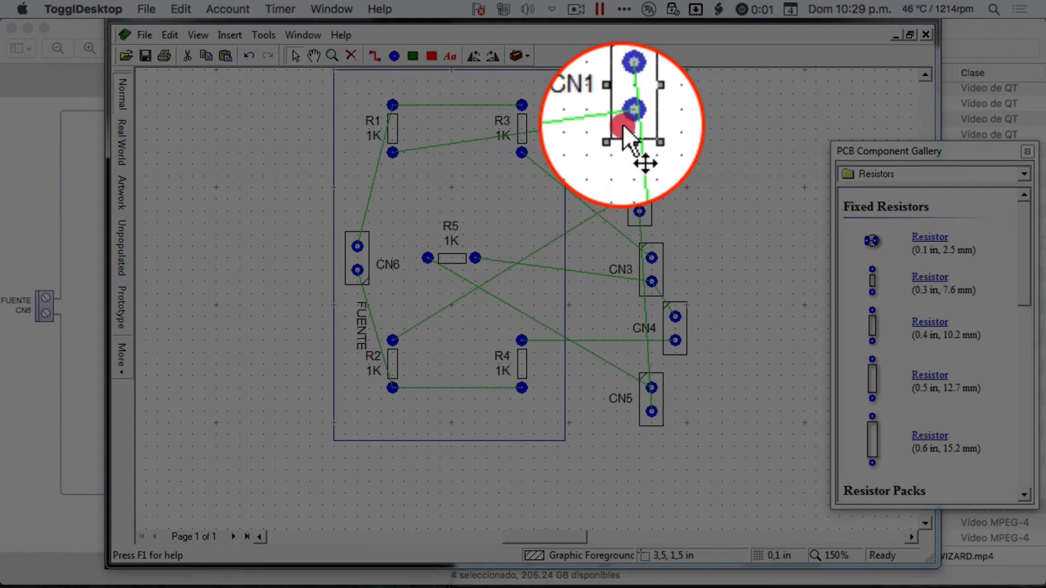
left_click_drag(623, 123, 389, 218)
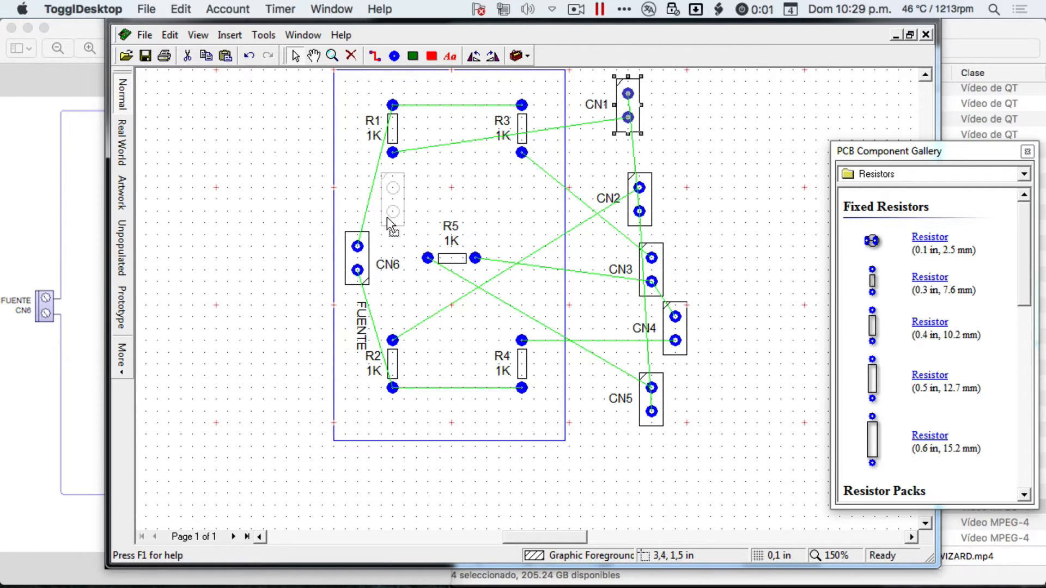
left_click_drag(388, 219, 388, 219)
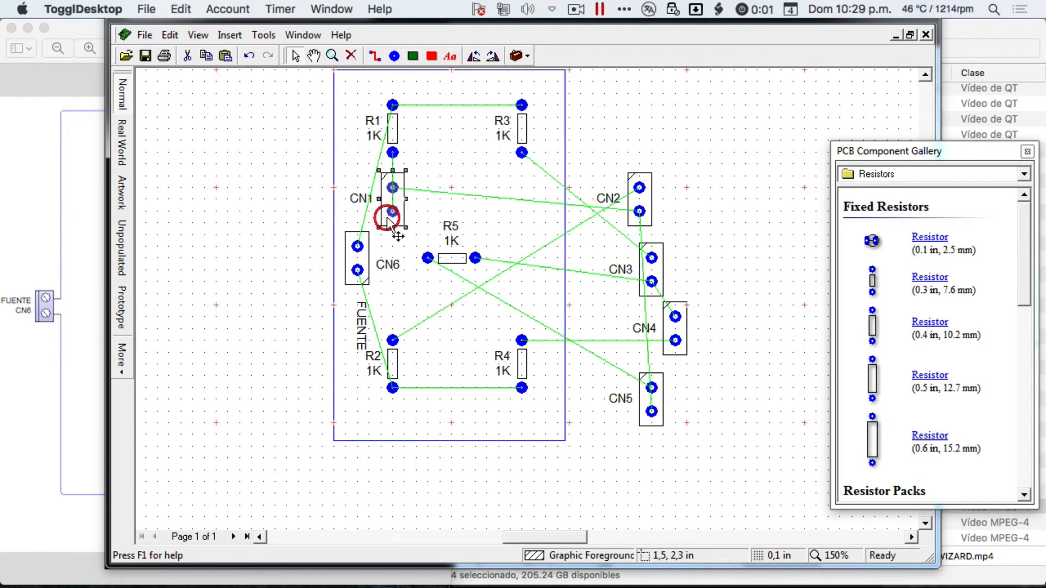
key("shift+super+p")
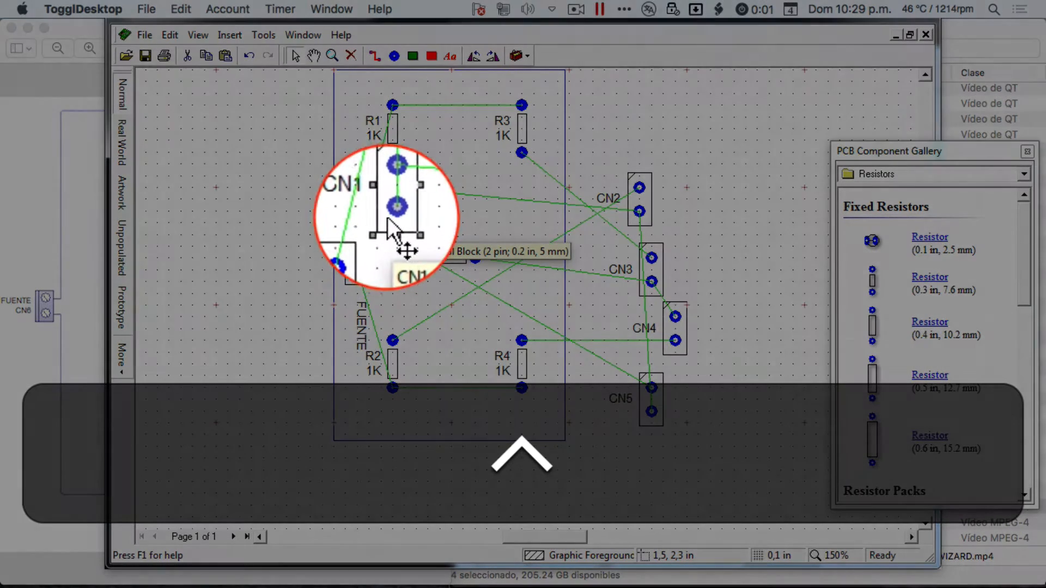
key("ctrl+r")
key("ctrl+r")
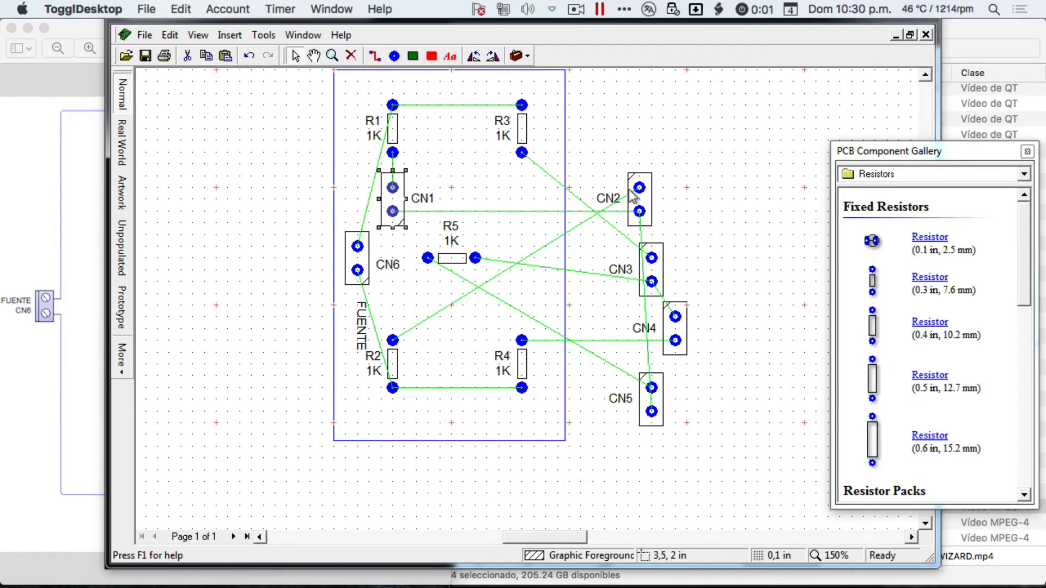
Move terminal block CN3 directly below R3, aligning its pins vertically with the resistor's pins
left_click(655, 292)
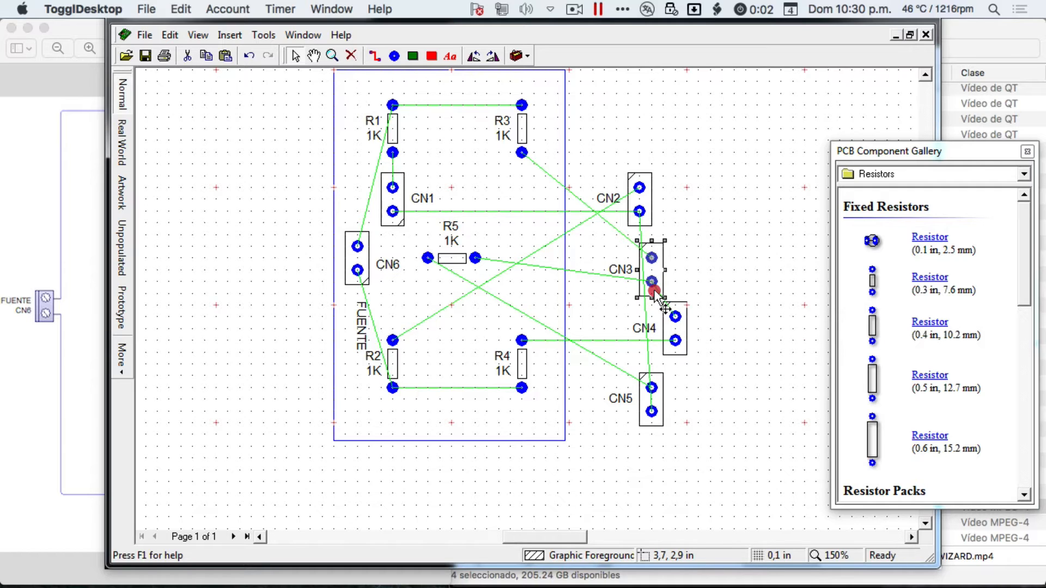
left_click_drag(655, 293, 529, 217)
left_click_drag(529, 215, 530, 216)
left_click(530, 219)
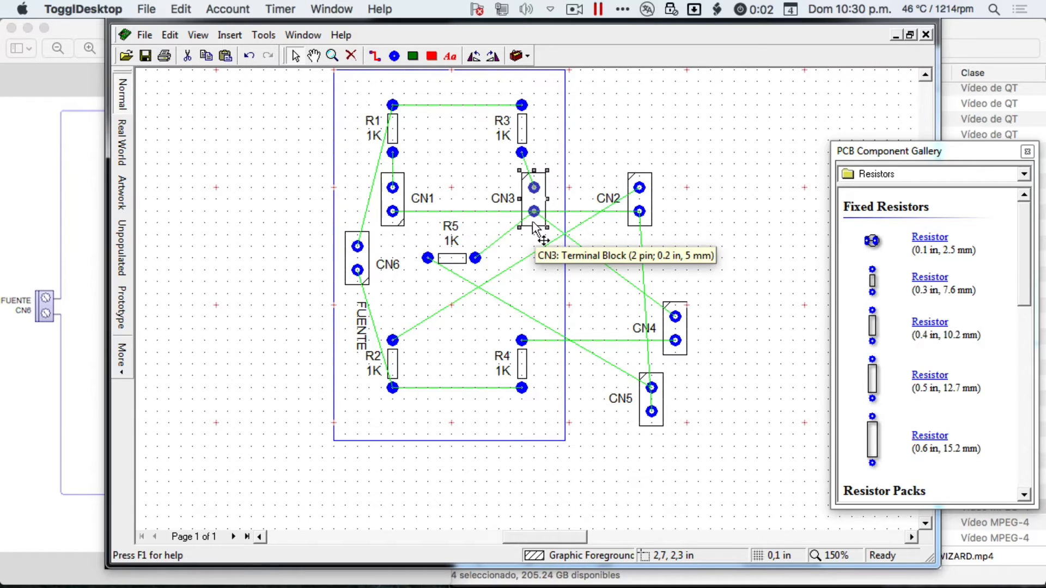
left_click(533, 224)
left_click_drag(532, 223, 523, 223)
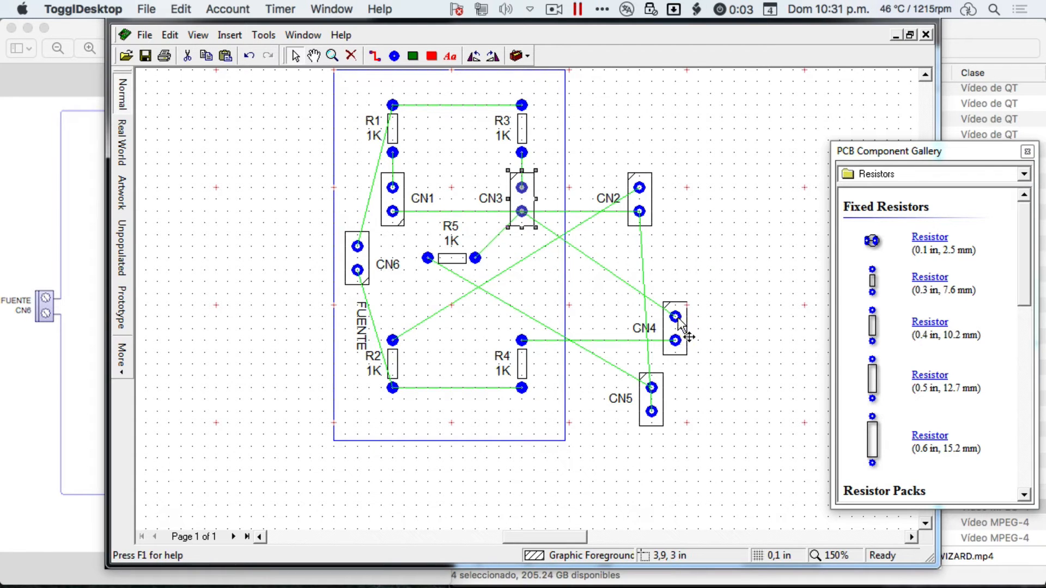
Place terminal block CN4 directly above R4 and CN2 directly above R2, rotating CN2 by 180 degrees
left_click_drag(674, 351, 514, 310)
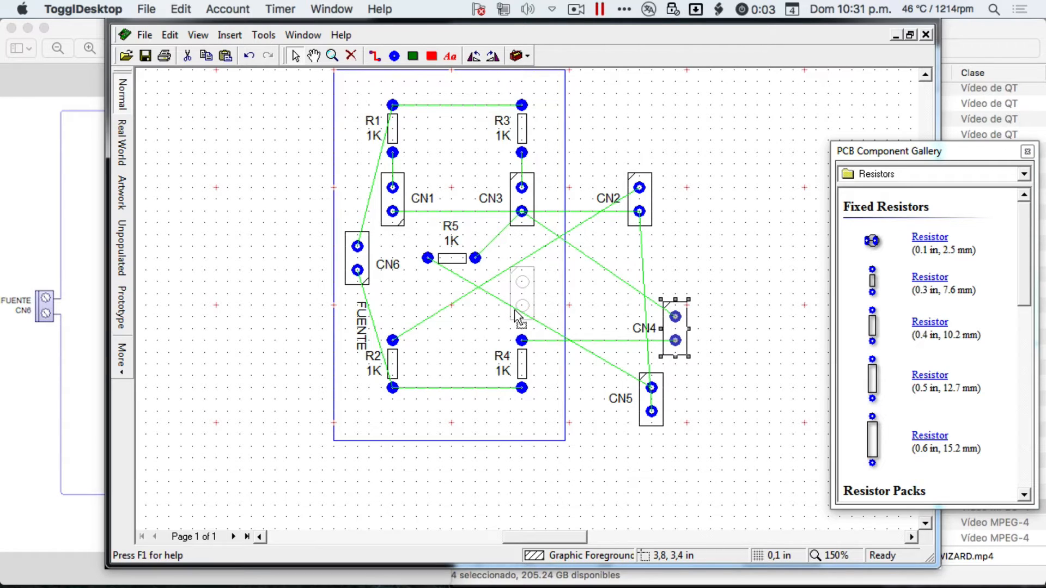
left_click_drag(514, 309, 514, 309)
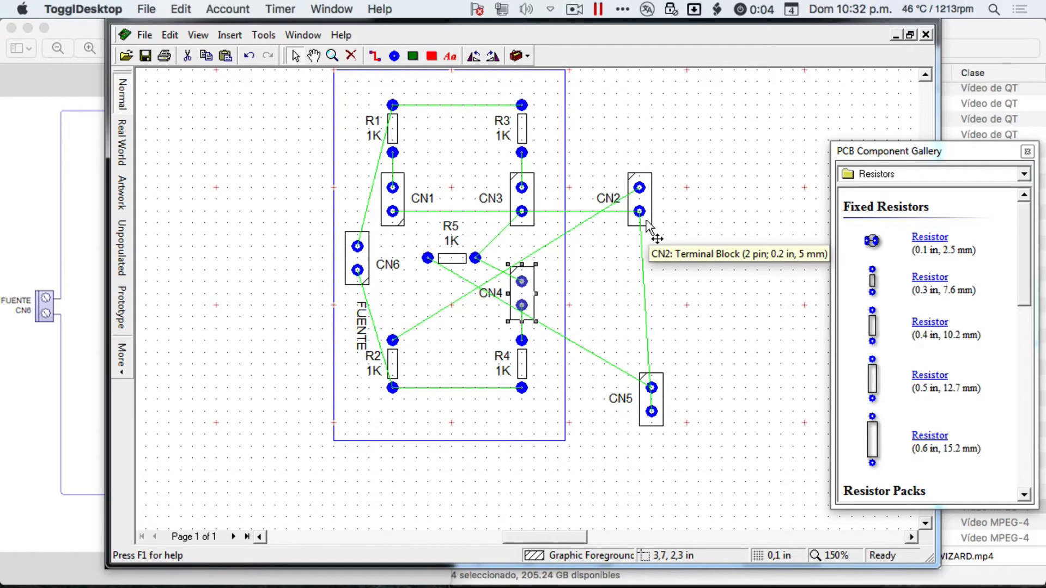
left_click_drag(648, 225, 398, 321)
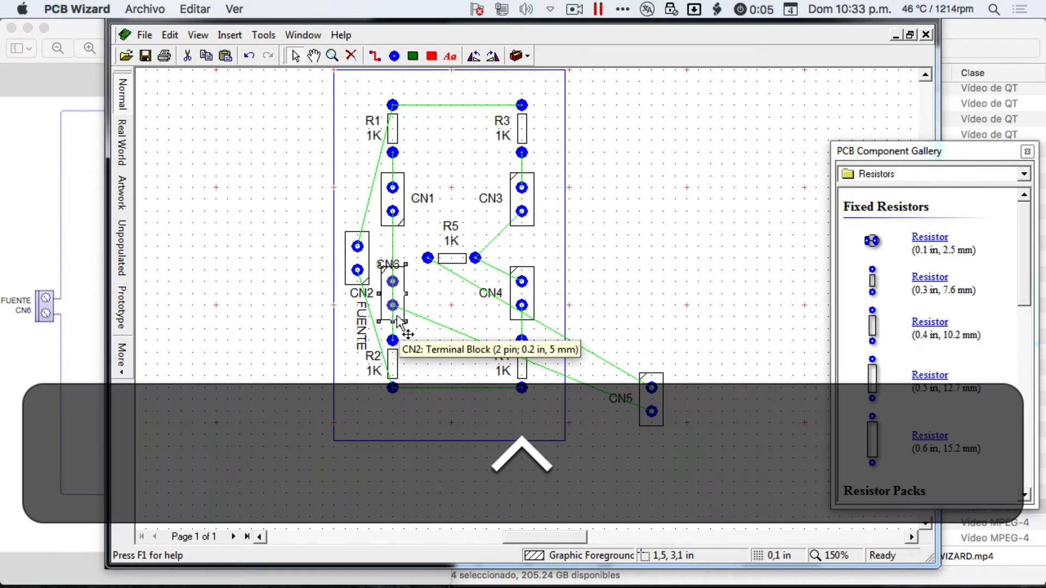
key("ctrl+r")
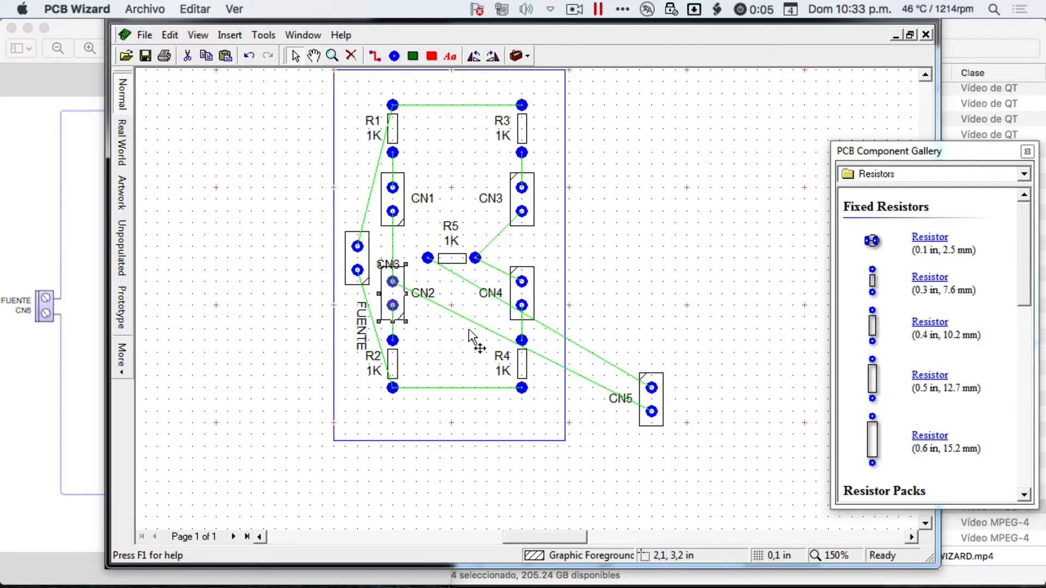
Move terminal block CN5 between CN1 and CN3, above R5, and rotate it to horizontal
left_click(648, 424)
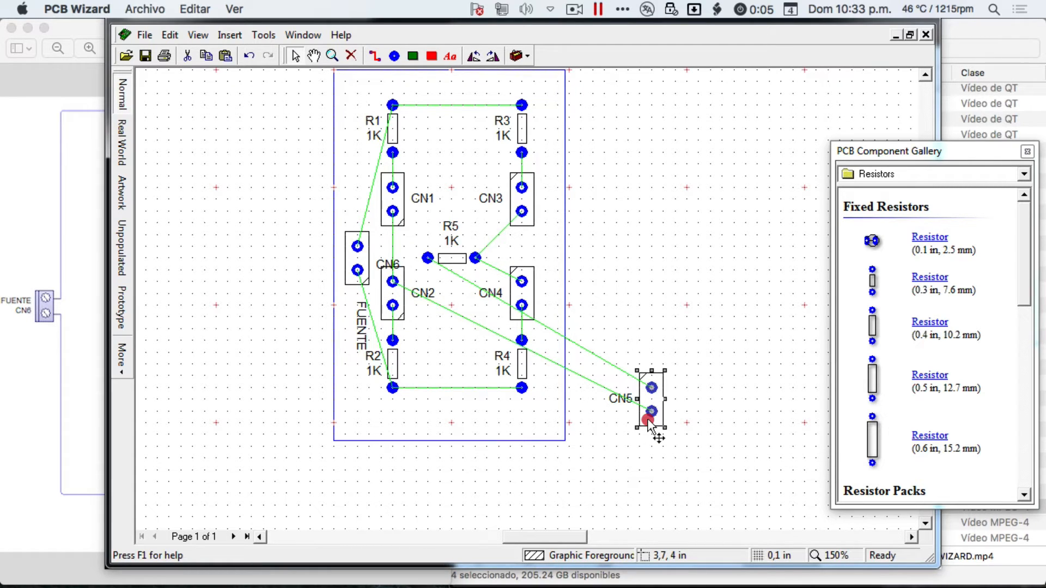
left_click_drag(649, 424, 451, 208)
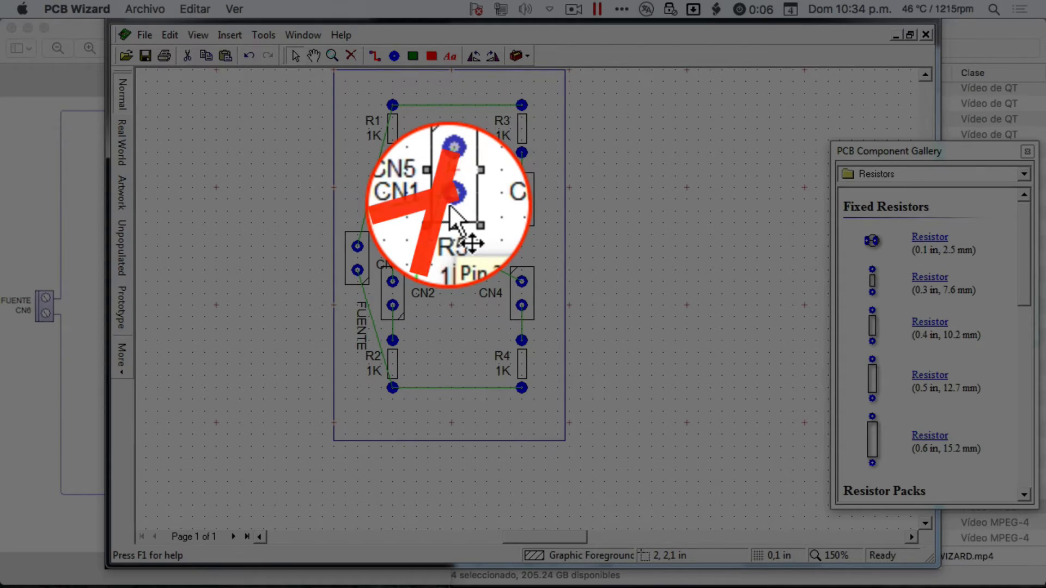
key("ctrl+r")
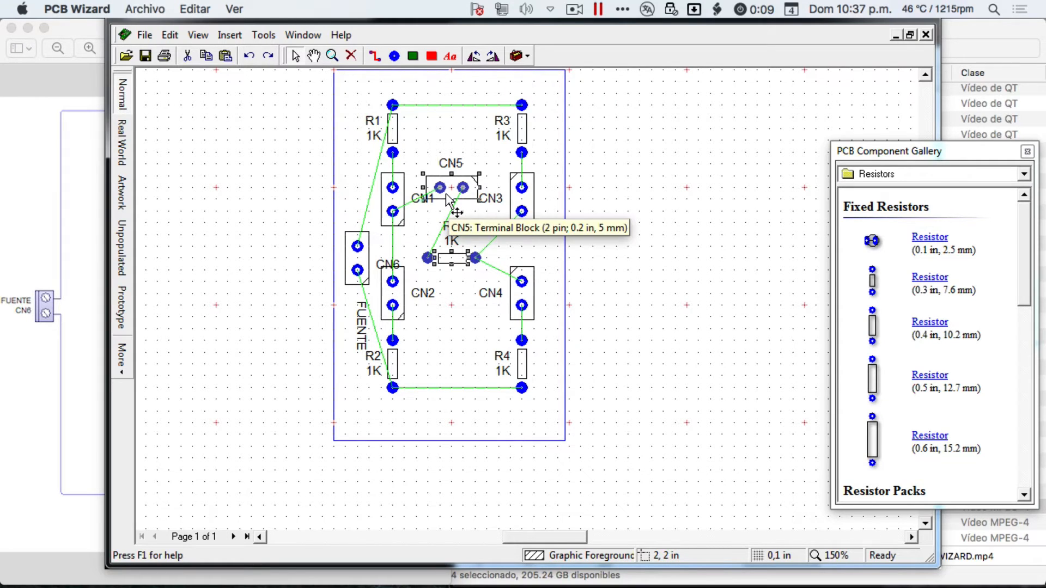
Shift CN5 and R5 down together, aligning CN5 with CN1's lower pin and R5 with CN4's upper pin, and select only CN5
left_click(458, 256)
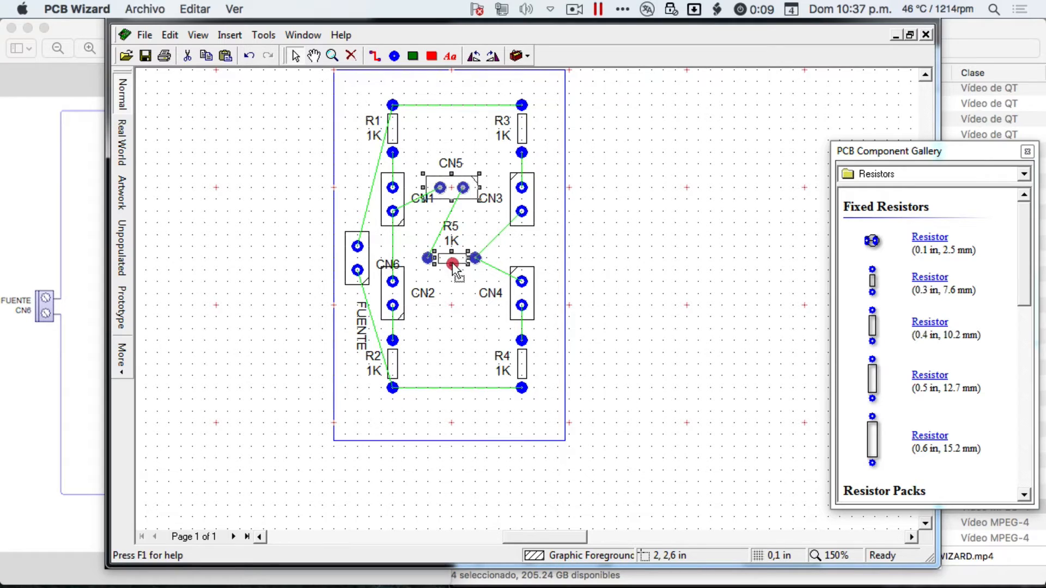
mouse_move(452, 259)
left_mouse_down()
mouse_move(457, 281)
mouse_move(452, 261)
left_mouse_up()
left_click(473, 230)
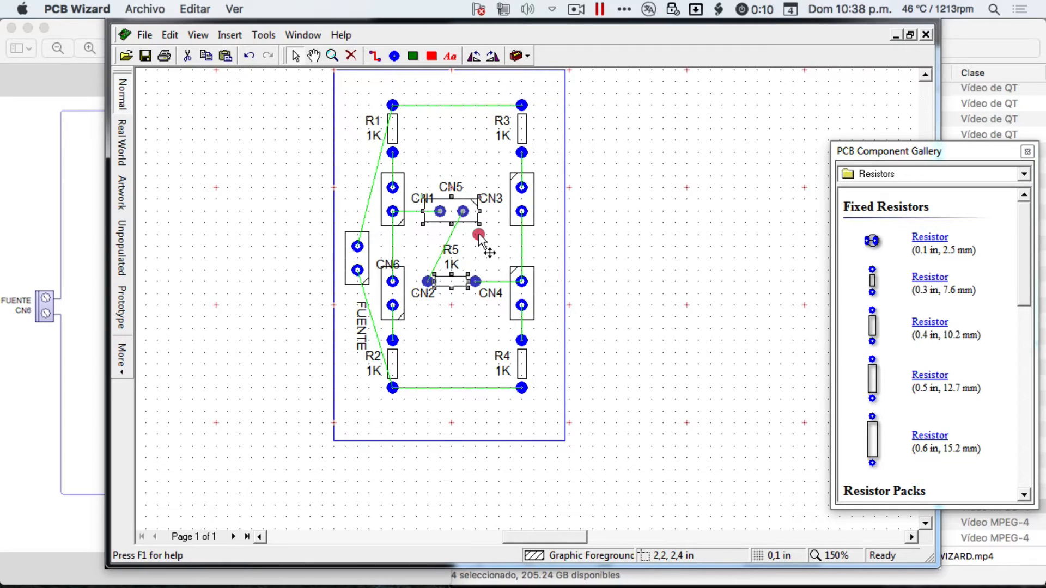
left_click(450, 211)
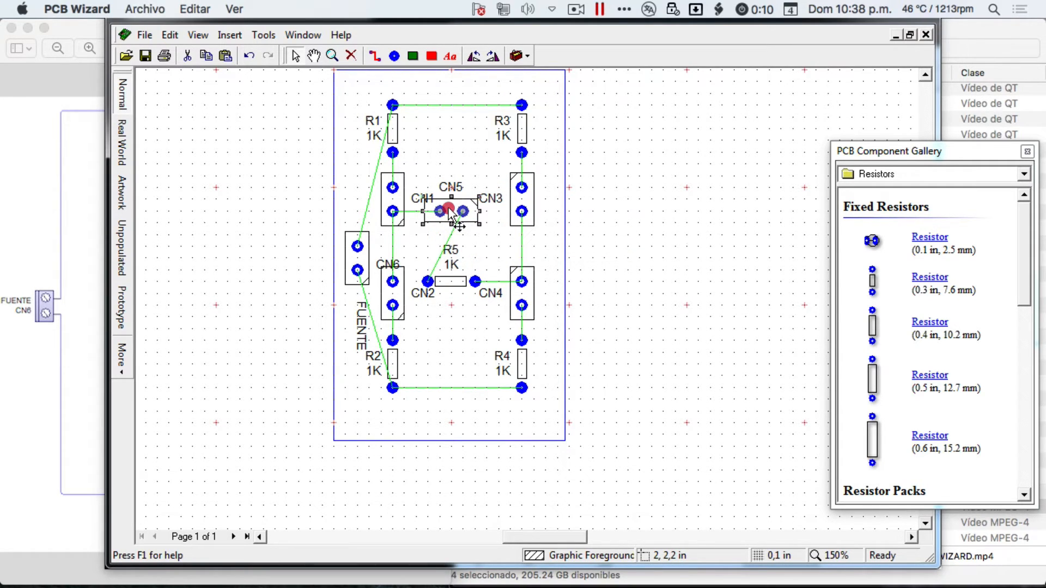
Move CN5 slightly down toward R5, and add a solder-side copper label with the author's full name near the board's upper edge
left_click_drag(450, 212, 449, 234)
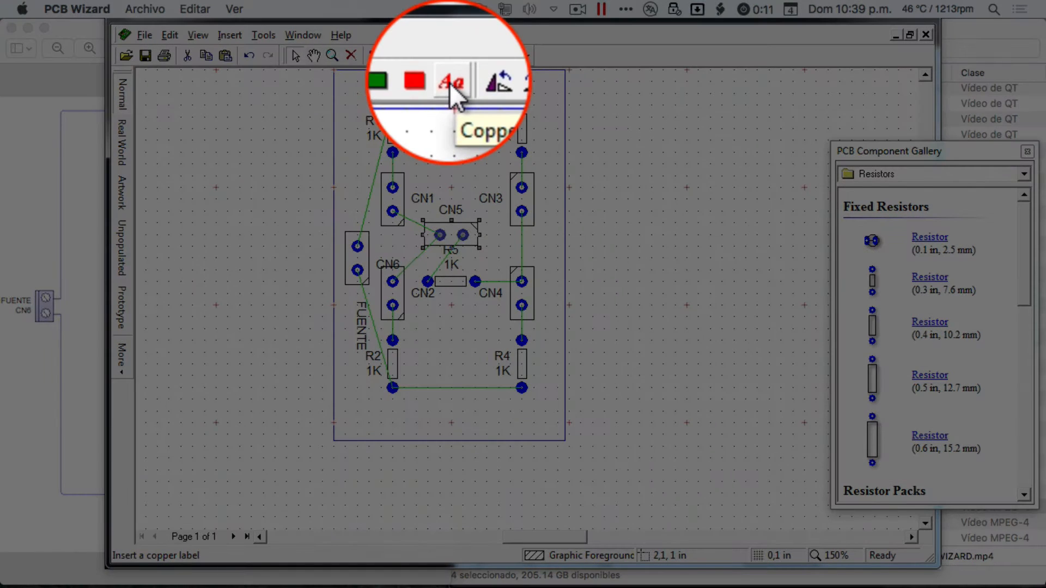
left_click(452, 58)
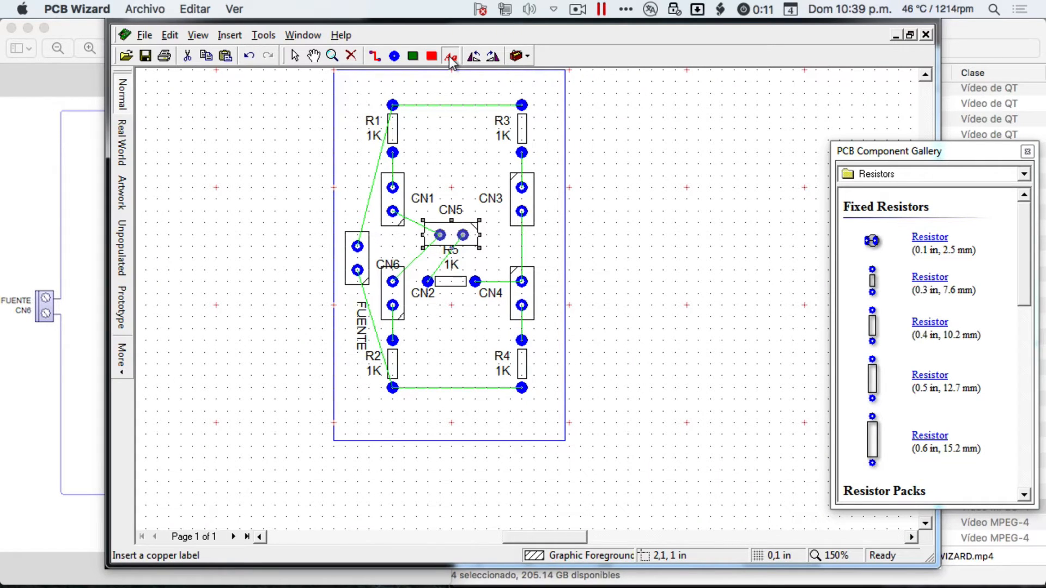
left_click(388, 88)
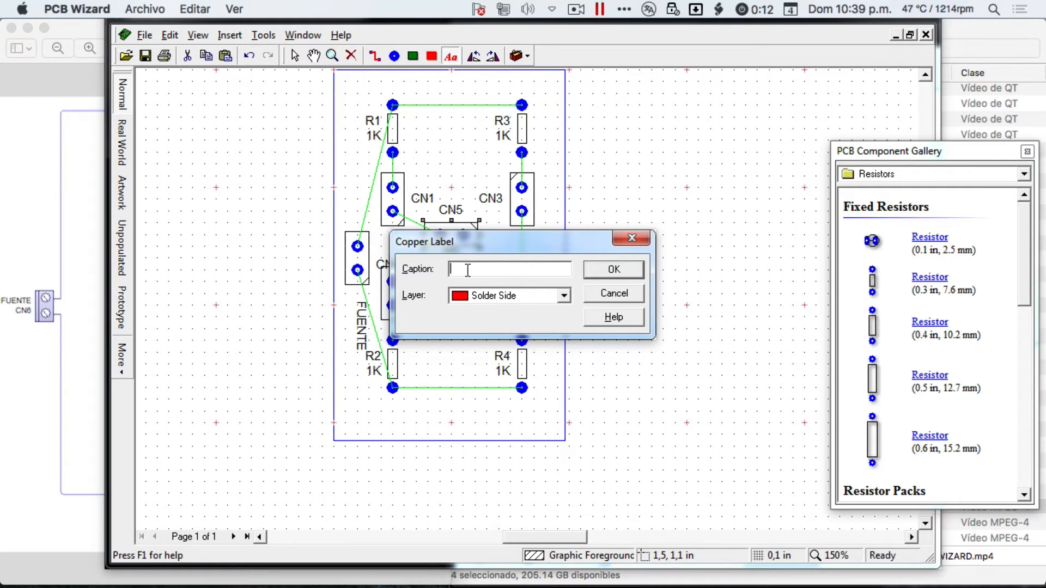
type("Juan Mejia")
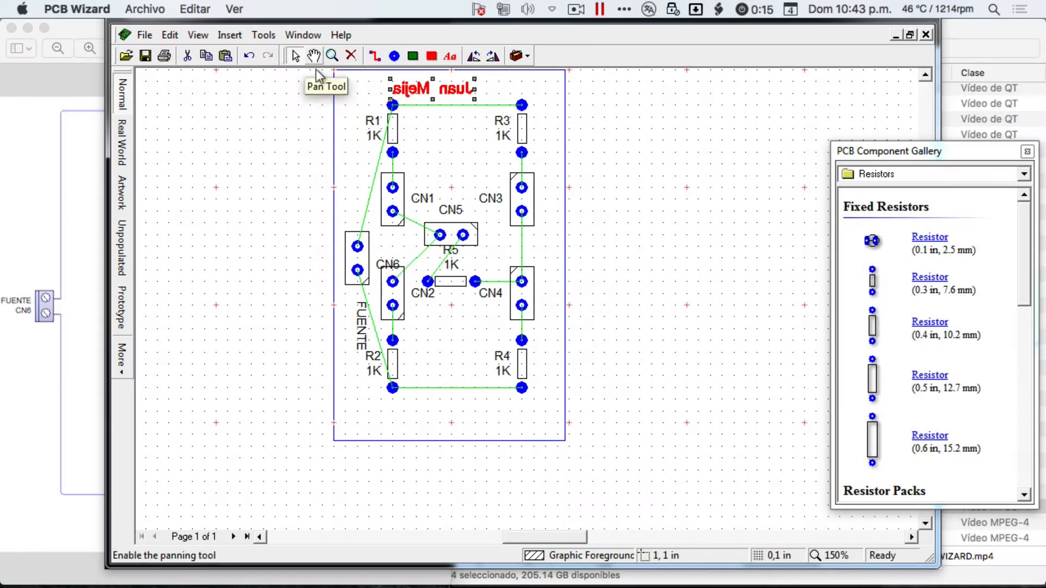
Align the copper name label horizontally to the centre of the board outline
left_click(346, 83)
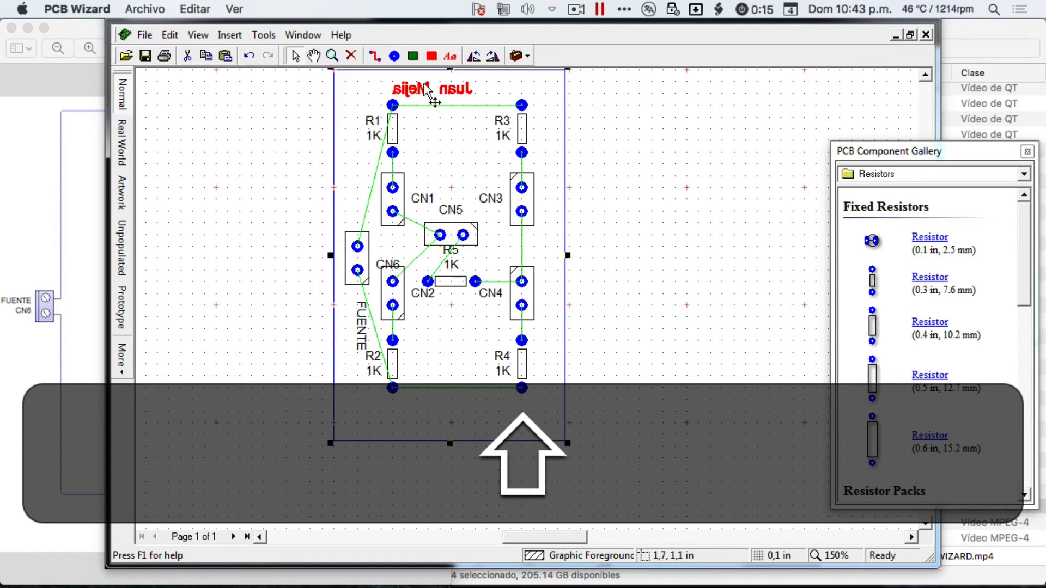
left_click(455, 90, "shift")
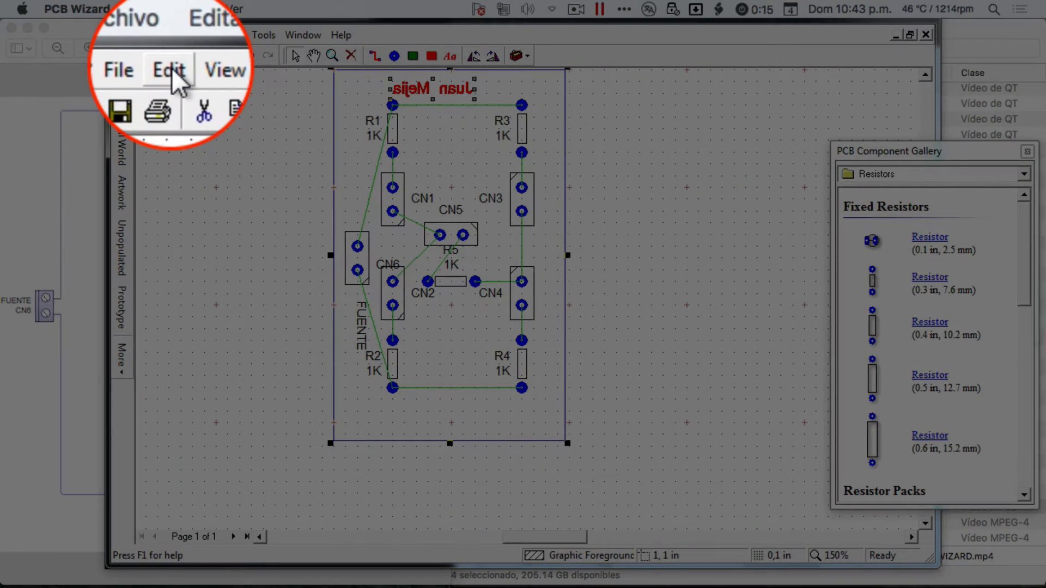
left_click(168, 35)
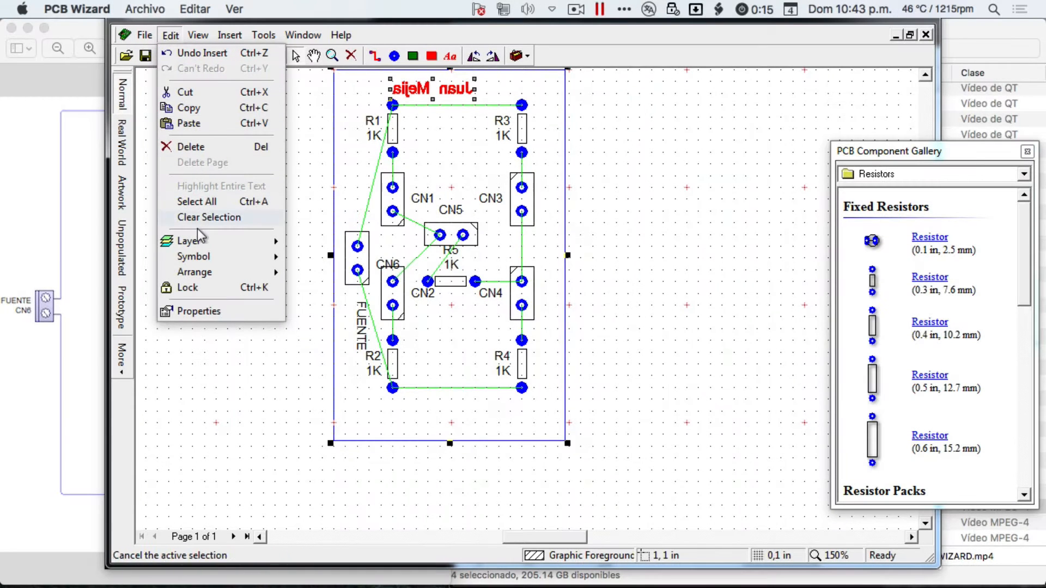
mouse_move(201, 278)
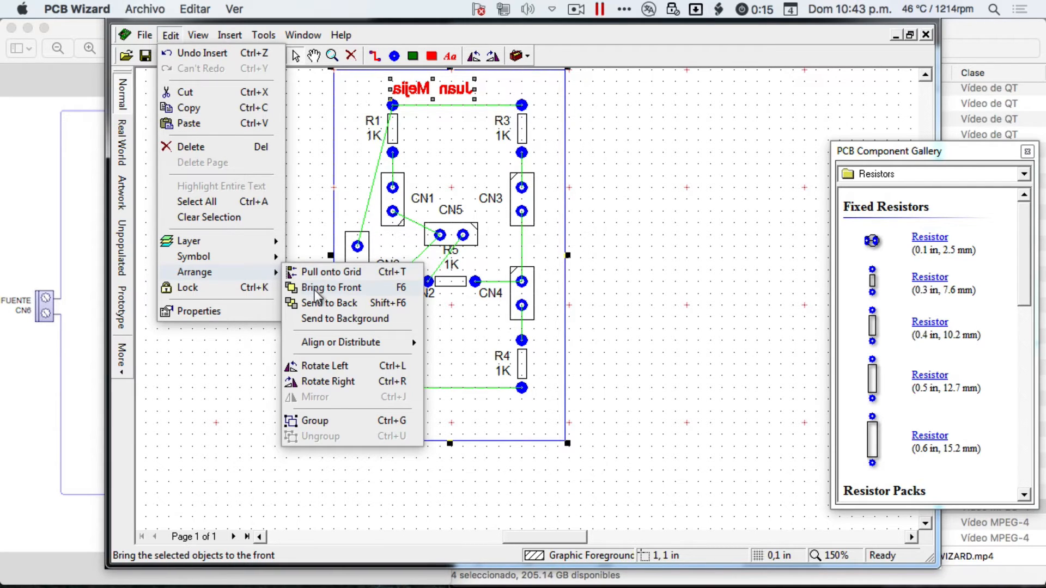
mouse_move(341, 345)
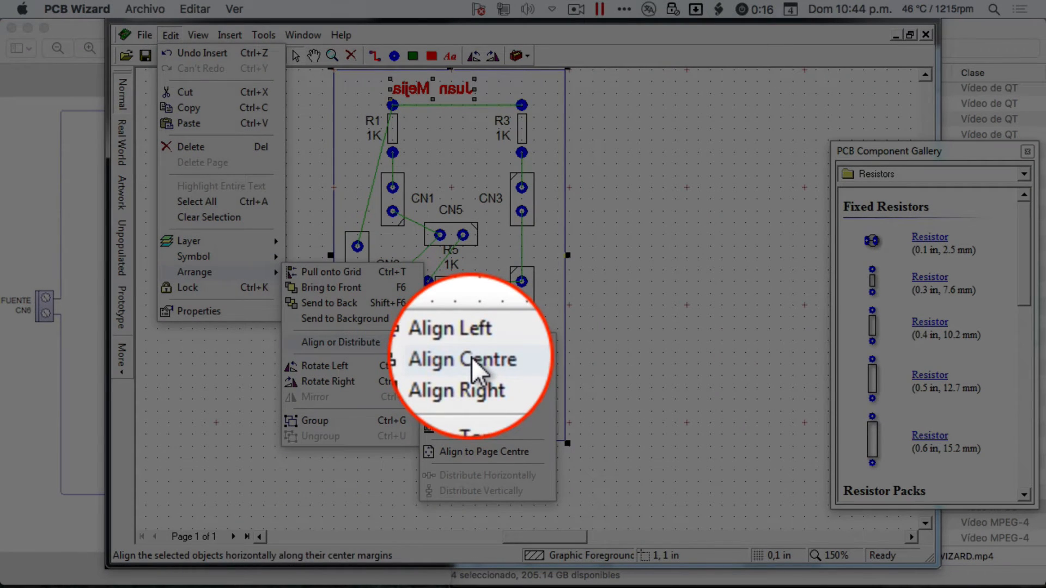
left_click(472, 358)
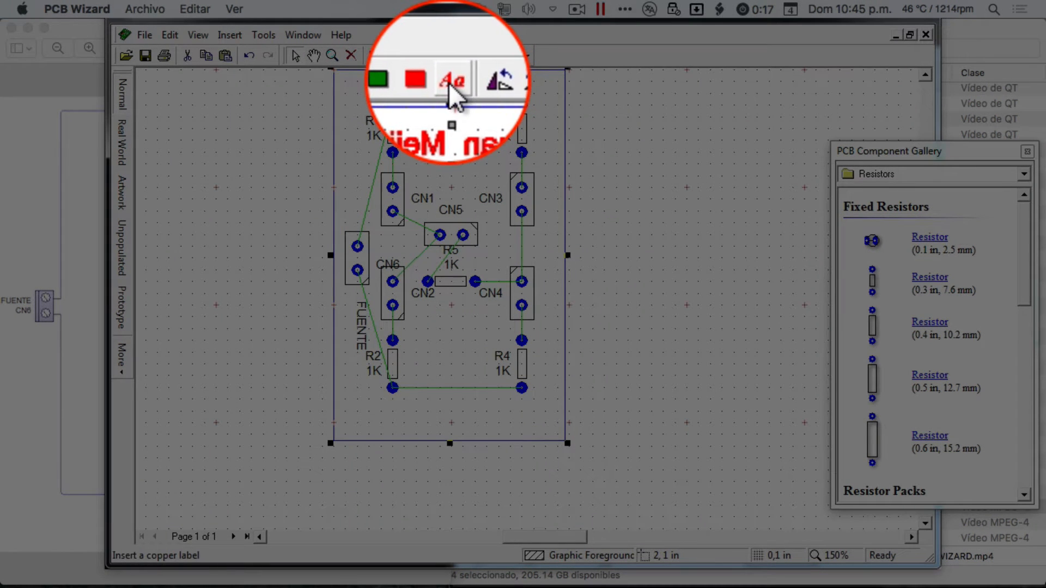
Add a solder-side copper label reading "Circutio1LCK" inside the board's lower edge, below R2
left_click(451, 56)
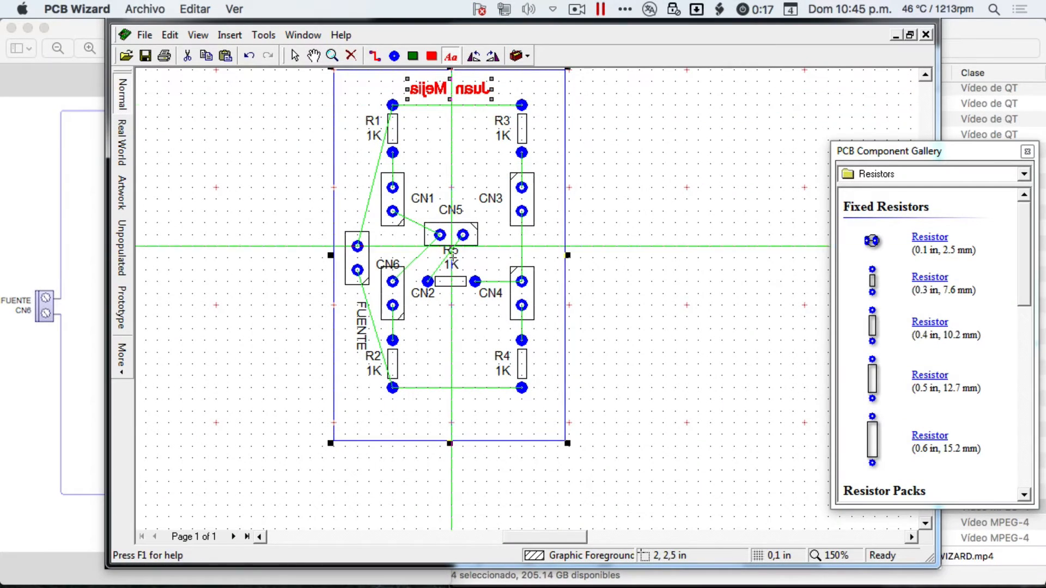
left_click(385, 424)
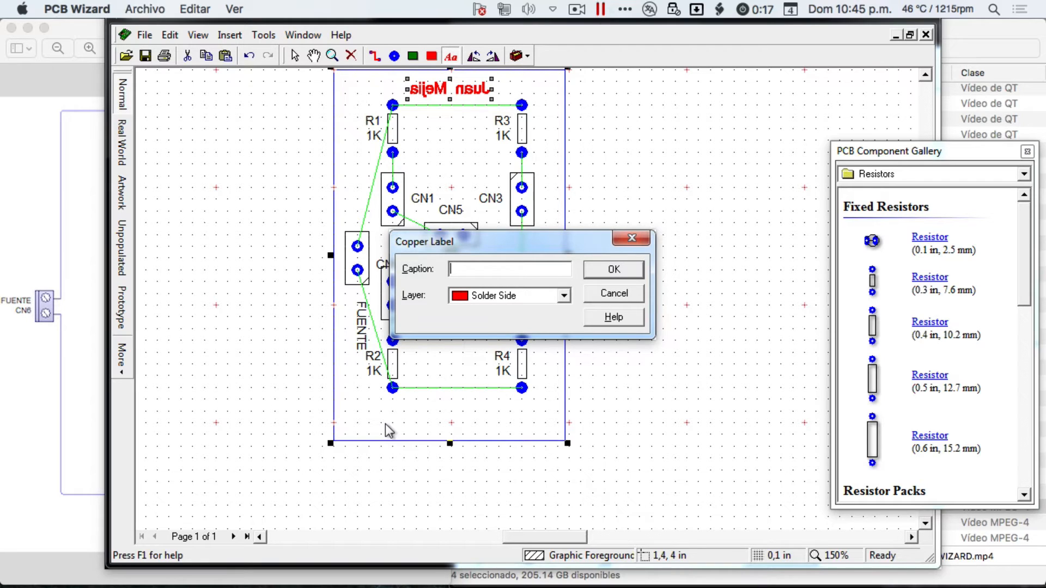
type("Circutio1LCK")
left_click(611, 270)
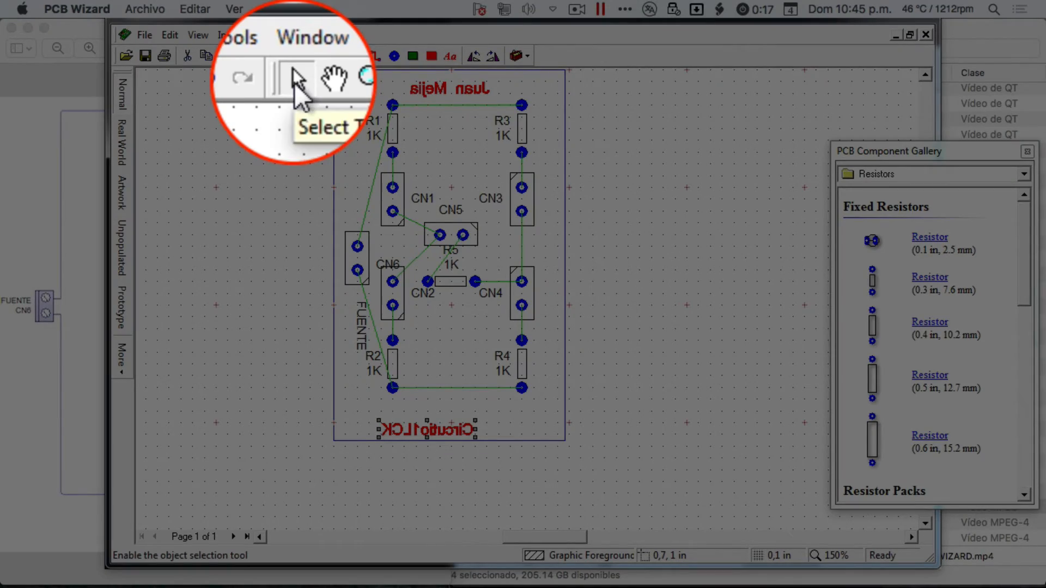
Align the Circutio1LCK label horizontally to the centre of the board outline and clear the selection
left_click(295, 54)
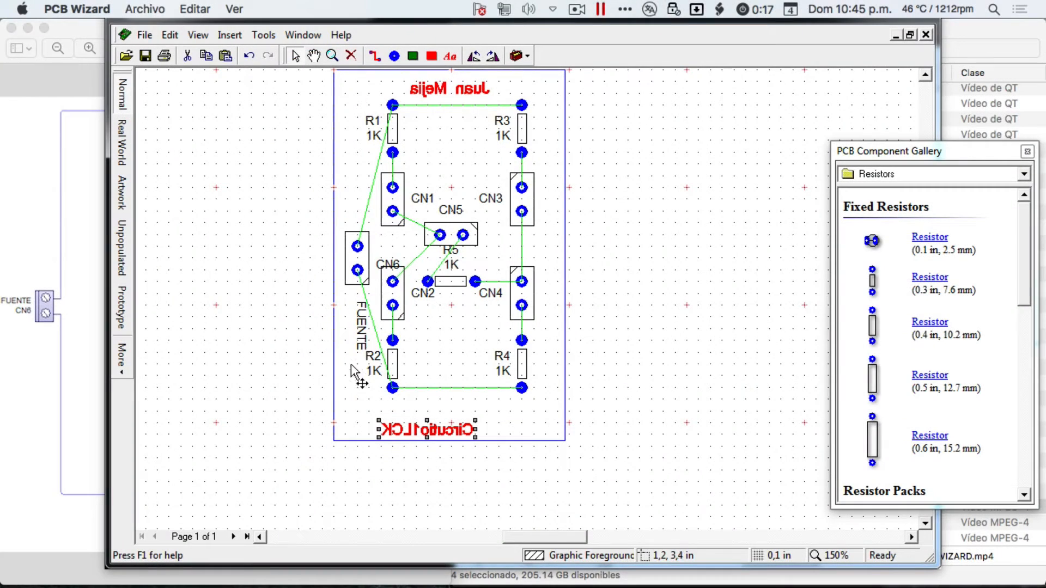
left_click(345, 418)
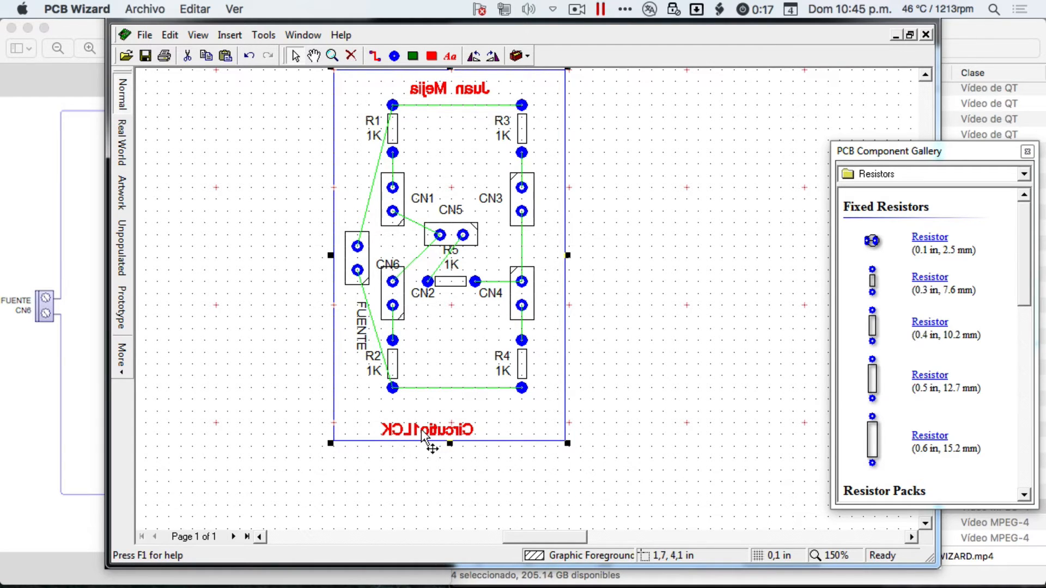
left_click(421, 430)
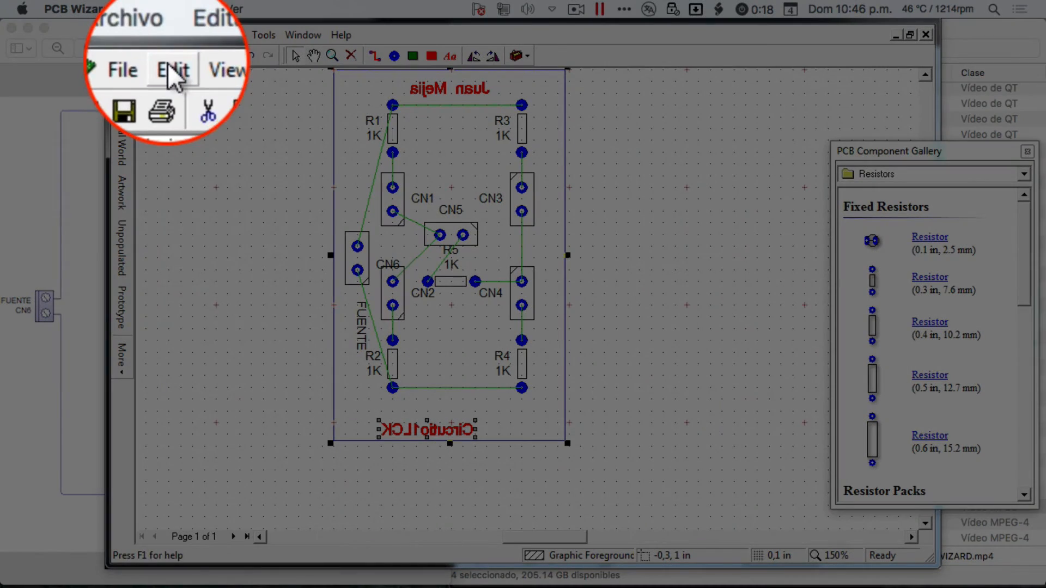
left_click(170, 35)
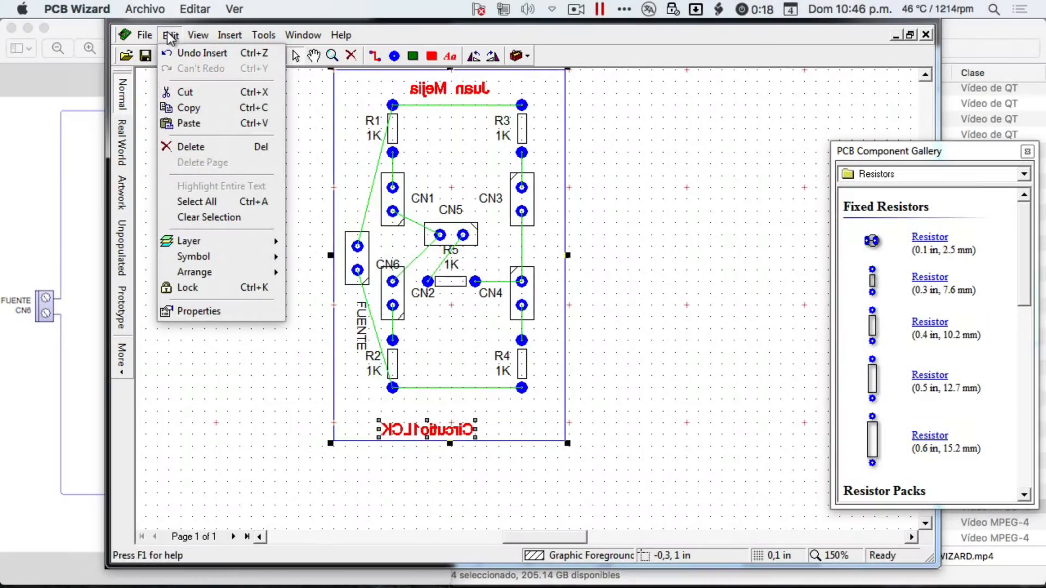
mouse_move(223, 271)
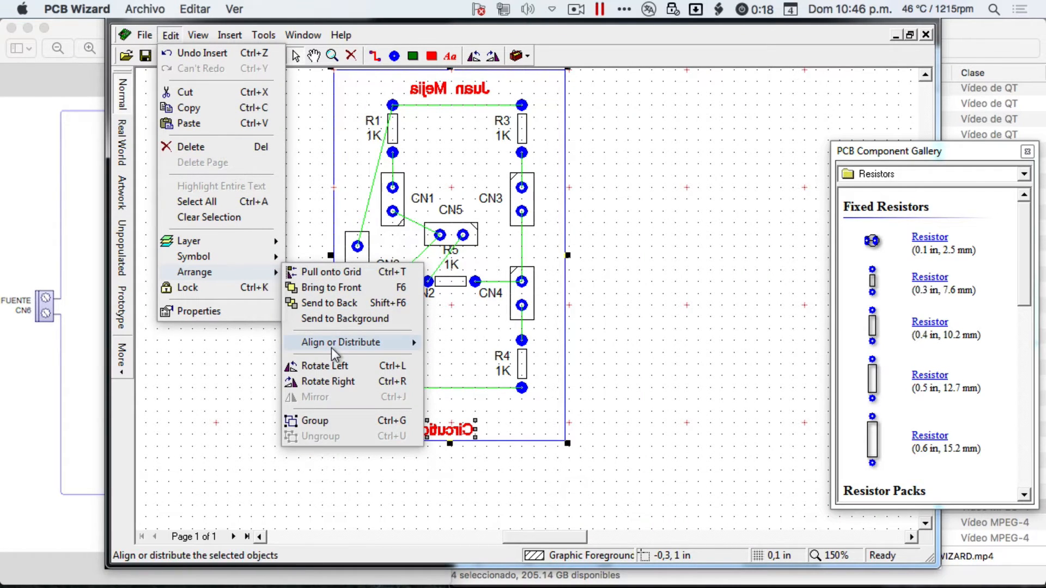
mouse_move(332, 346)
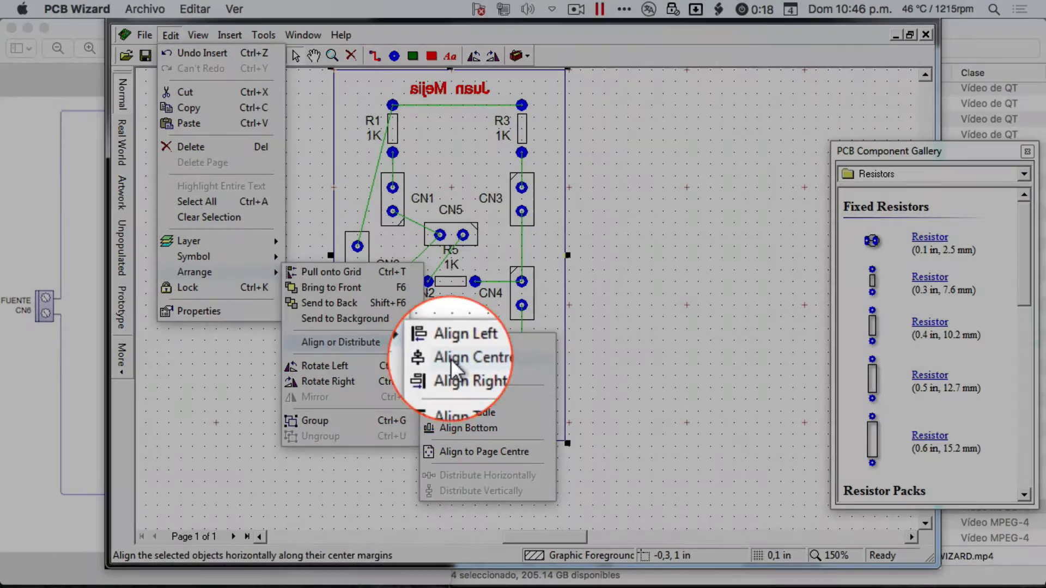
left_click(450, 359)
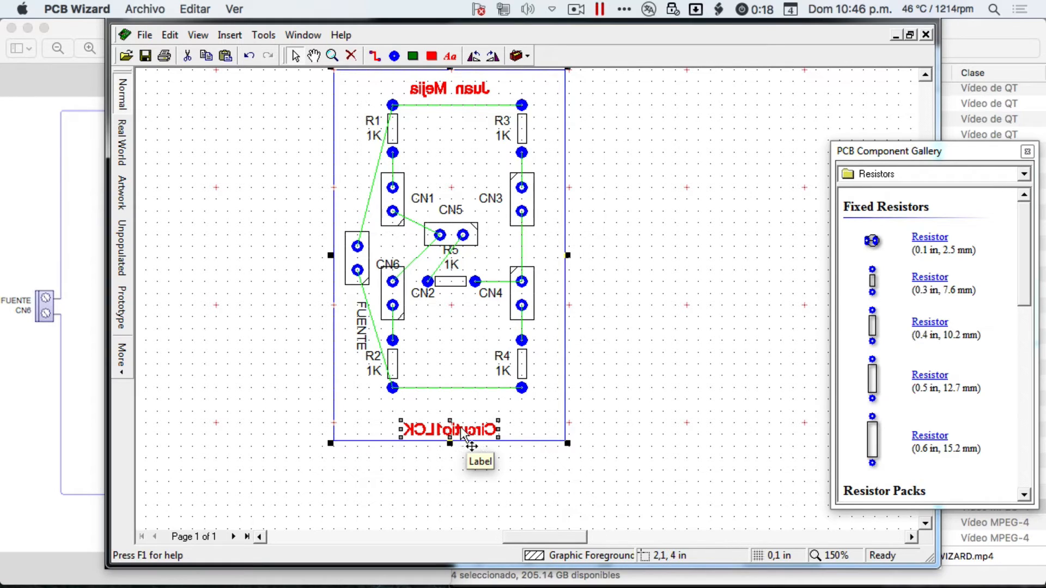
left_click(434, 460)
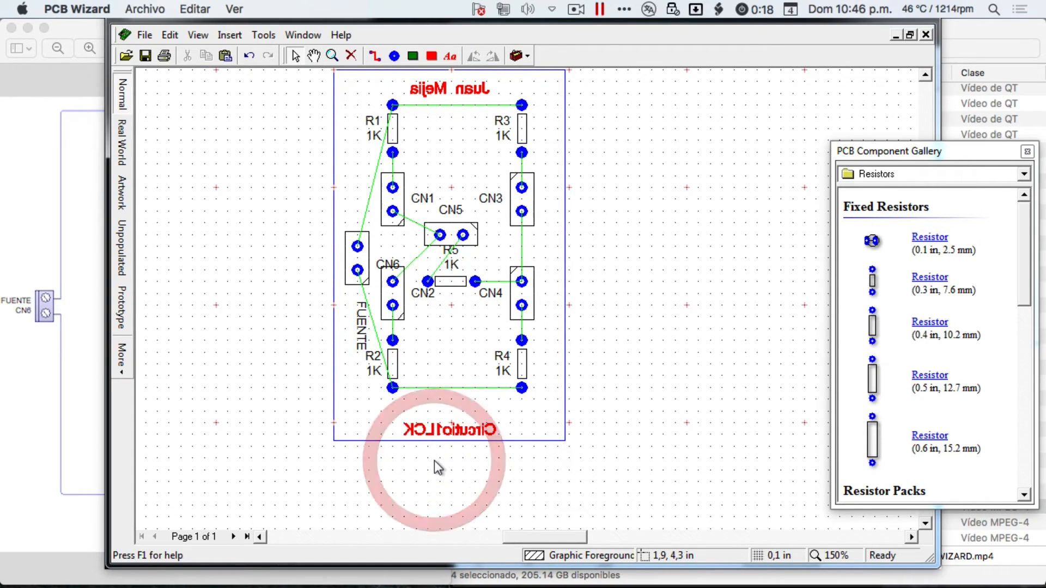
Move the Circutio1LCK label slightly up, away from the board's lower edge
left_click(444, 429)
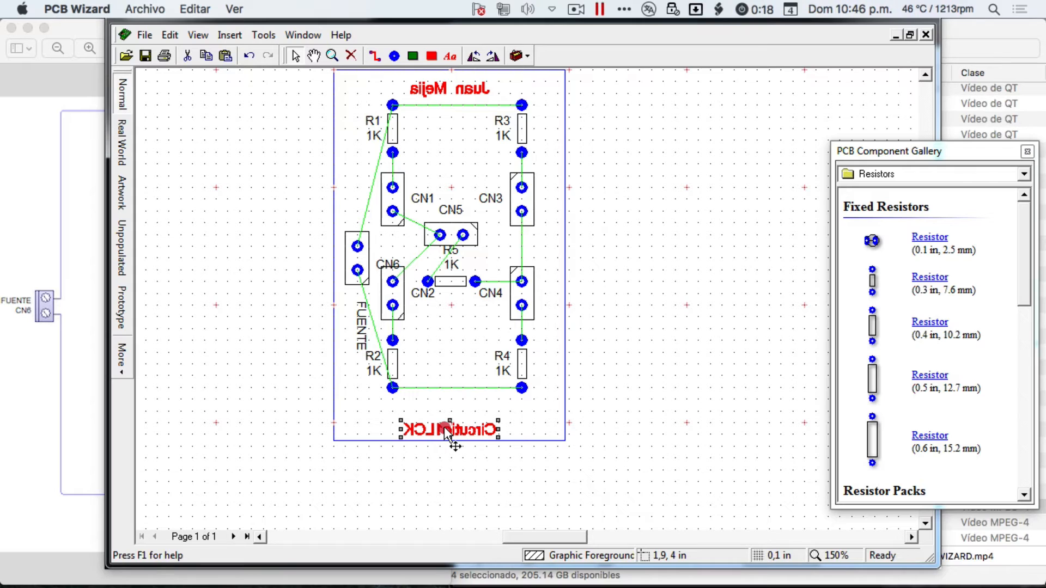
left_click(444, 427)
left_click_drag(444, 427, 443, 418)
left_click_drag(445, 412, 445, 412)
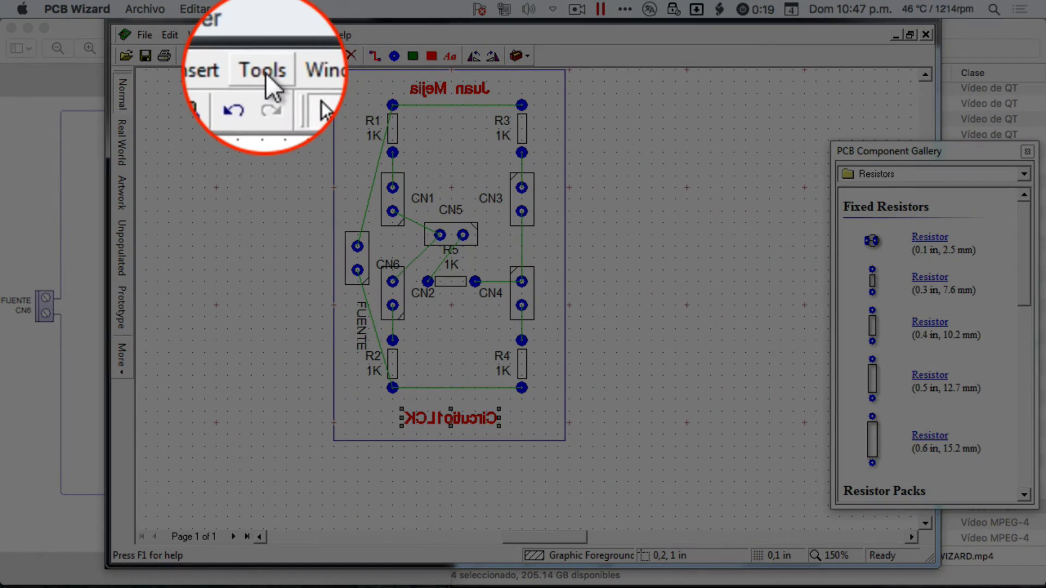
Auto-route all nets, allowing diagonal tracks and wire links when necessary, on the 0.100" grid with 0.040" tracks
left_click(265, 35)
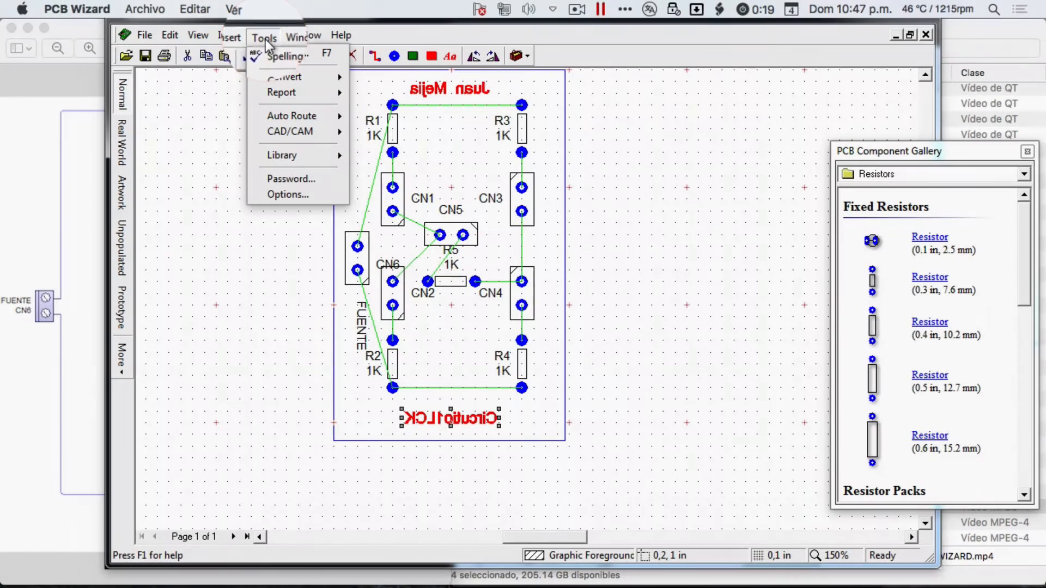
mouse_move(293, 119)
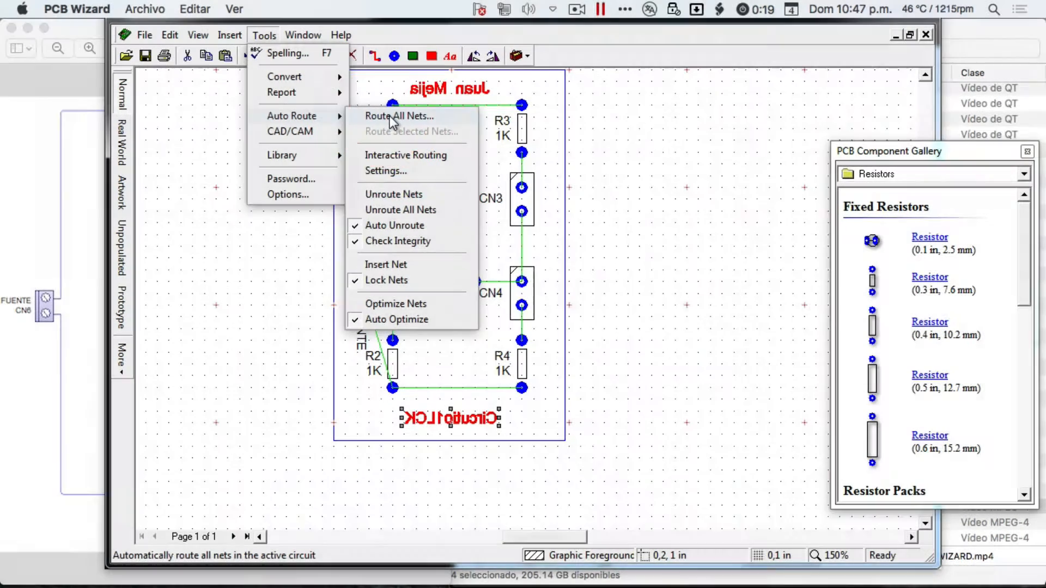
left_click(391, 117)
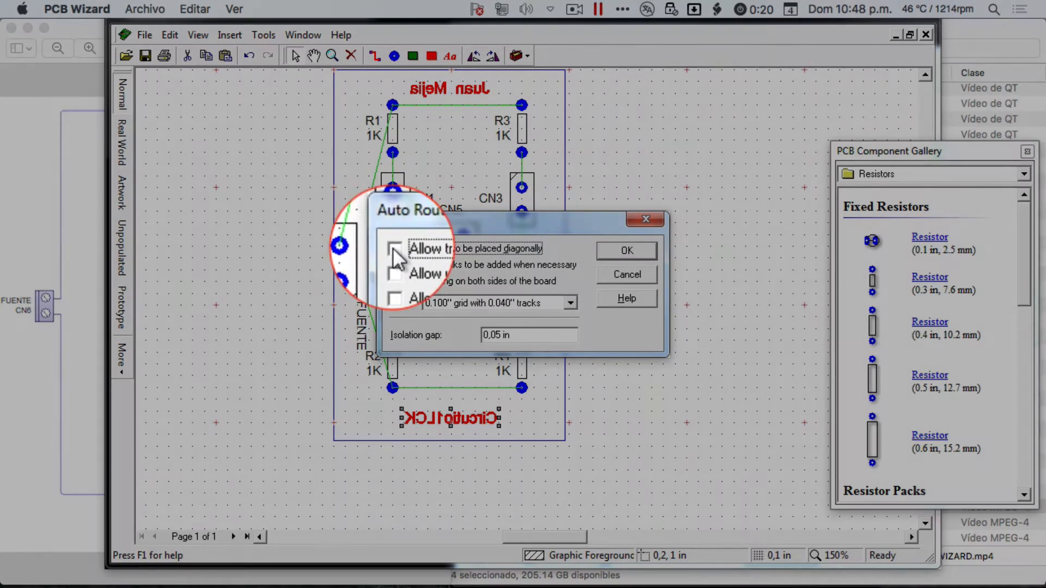
left_click(394, 248)
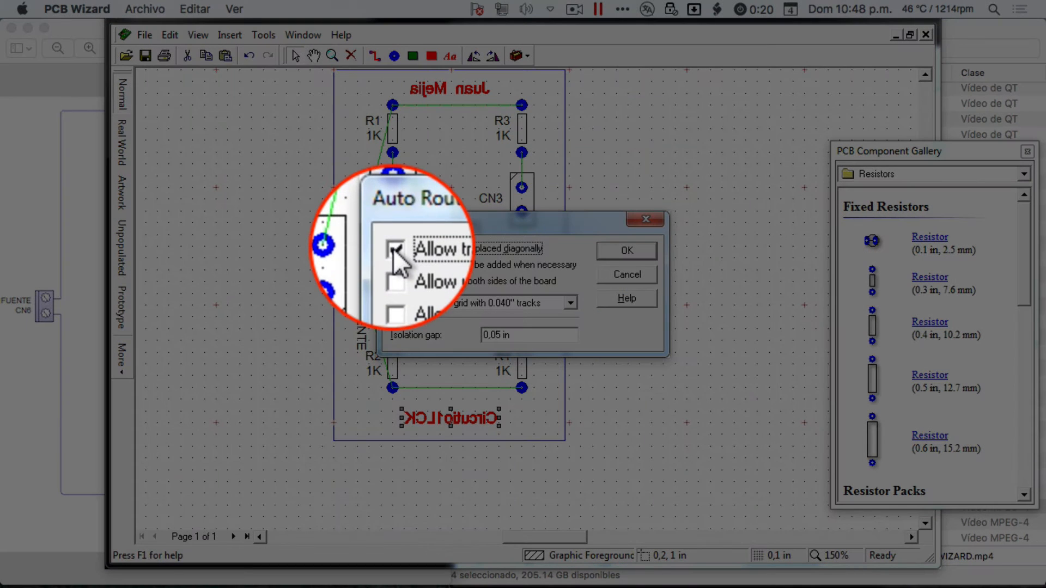
left_click(394, 265)
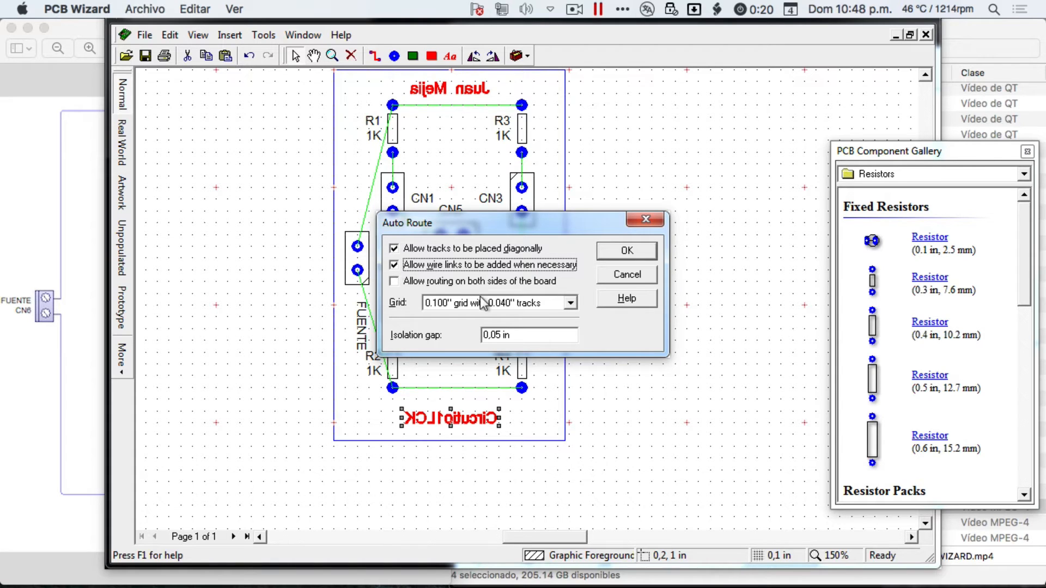
left_click(622, 251)
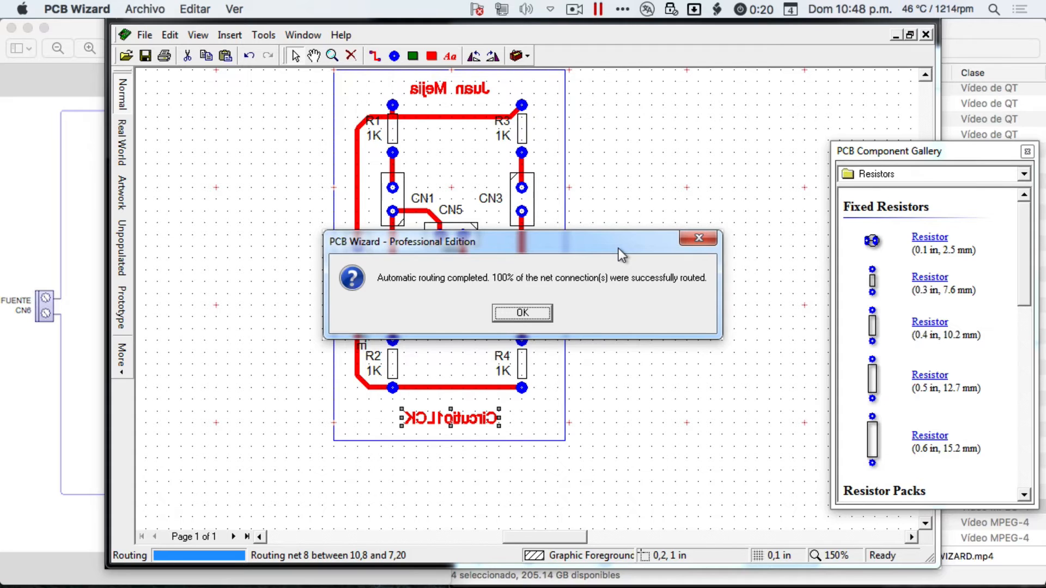
left_click(521, 314)
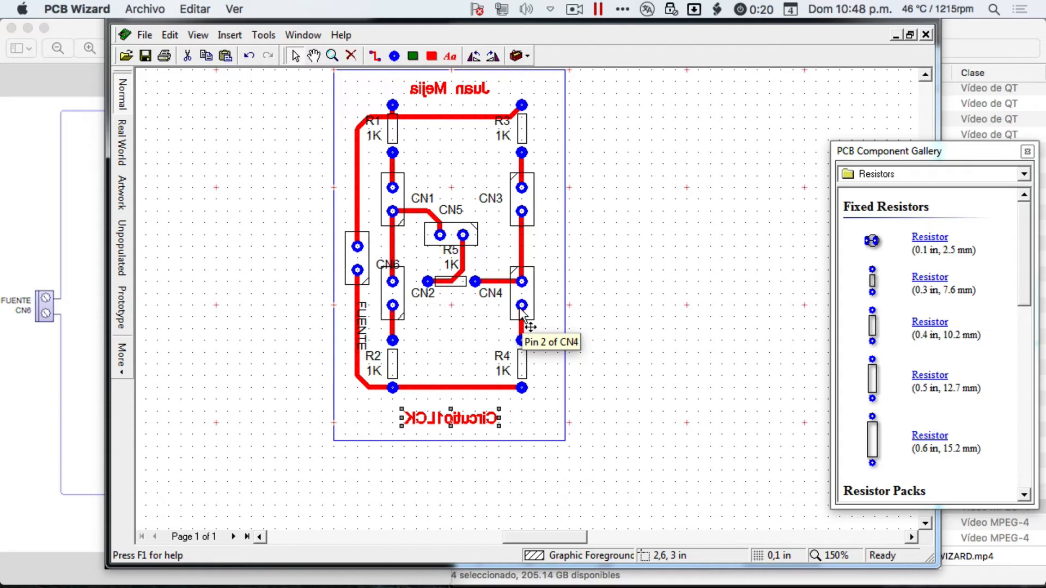
left_click(461, 314)
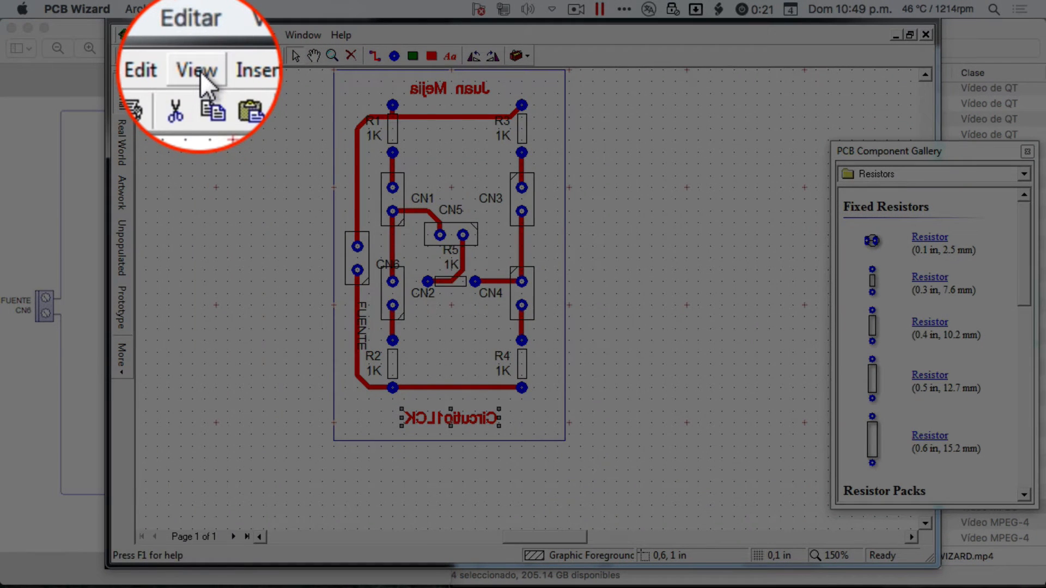
Set the board's snap grid spacing to 0.025 in
left_click(196, 35)
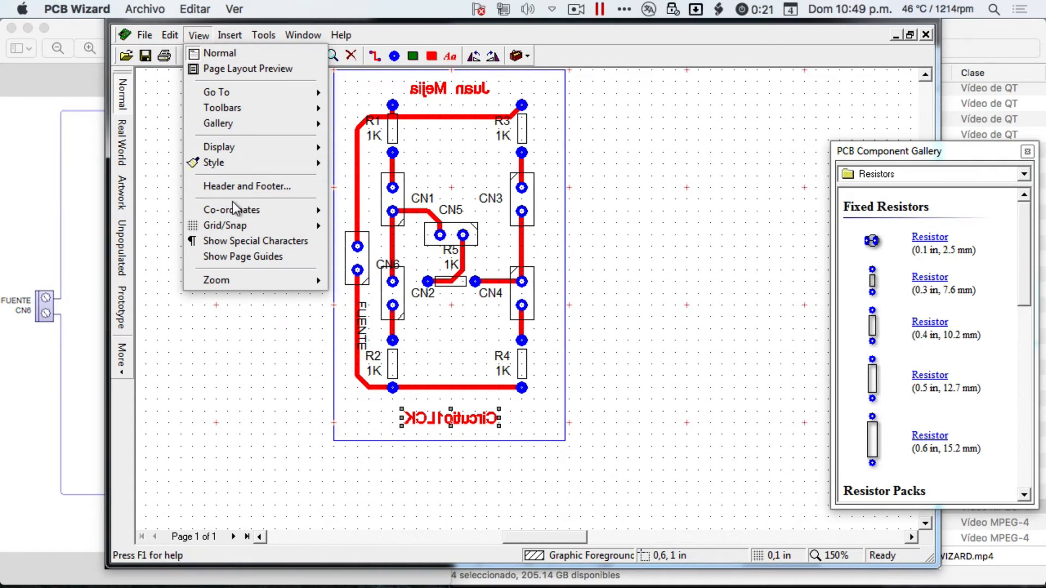
mouse_move(238, 226)
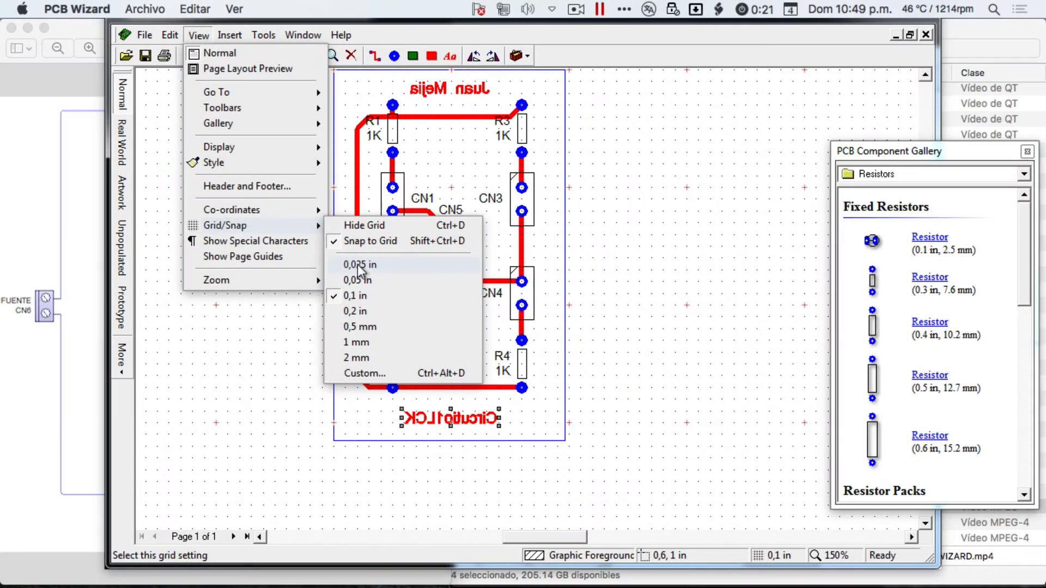
left_click(358, 265)
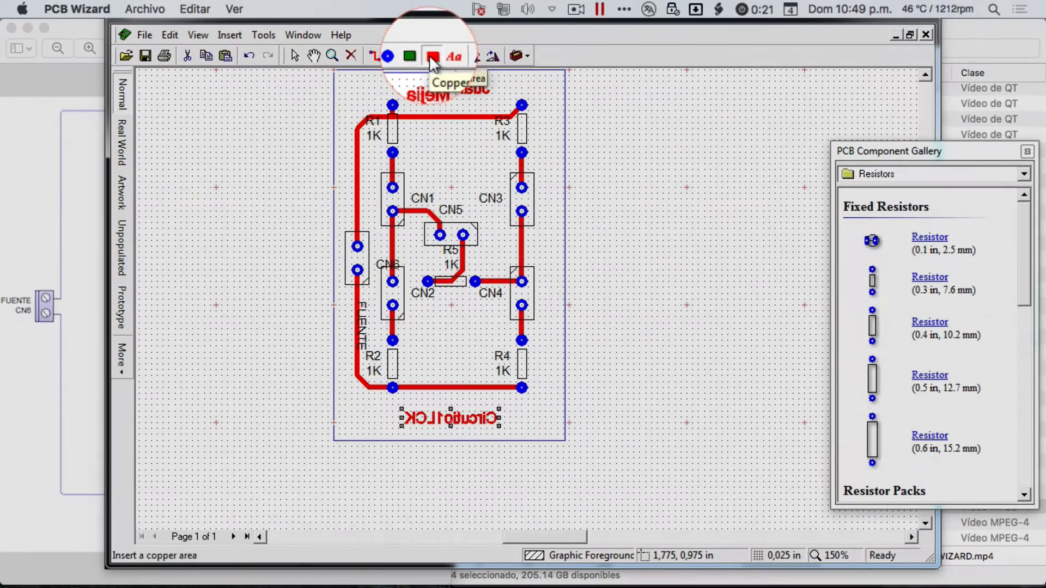
Draw a copper area covering the whole board outline, from its upper-left corner to its lower-right corner
left_click(432, 56)
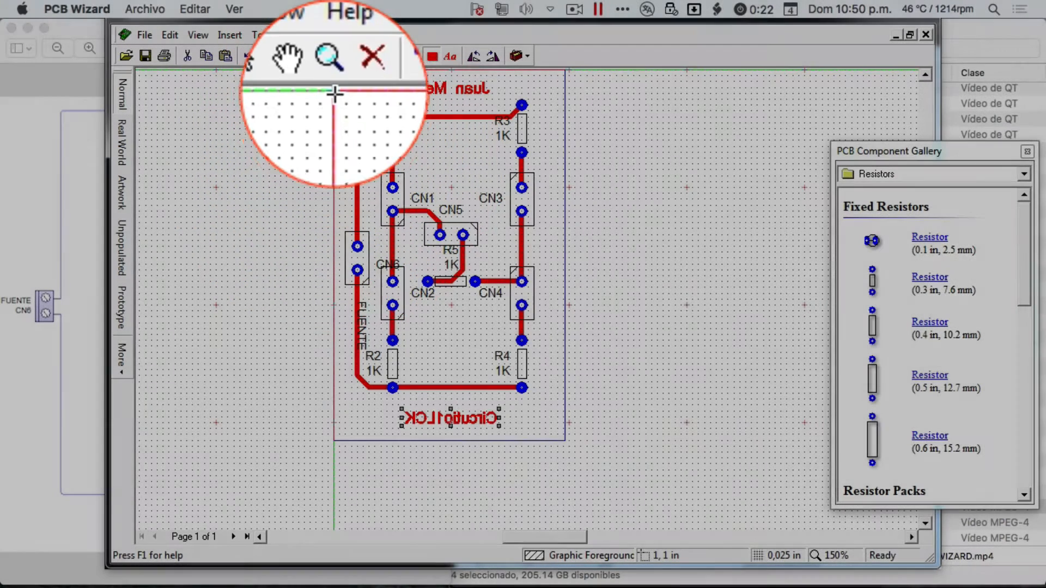
left_click_drag(335, 72, 567, 491)
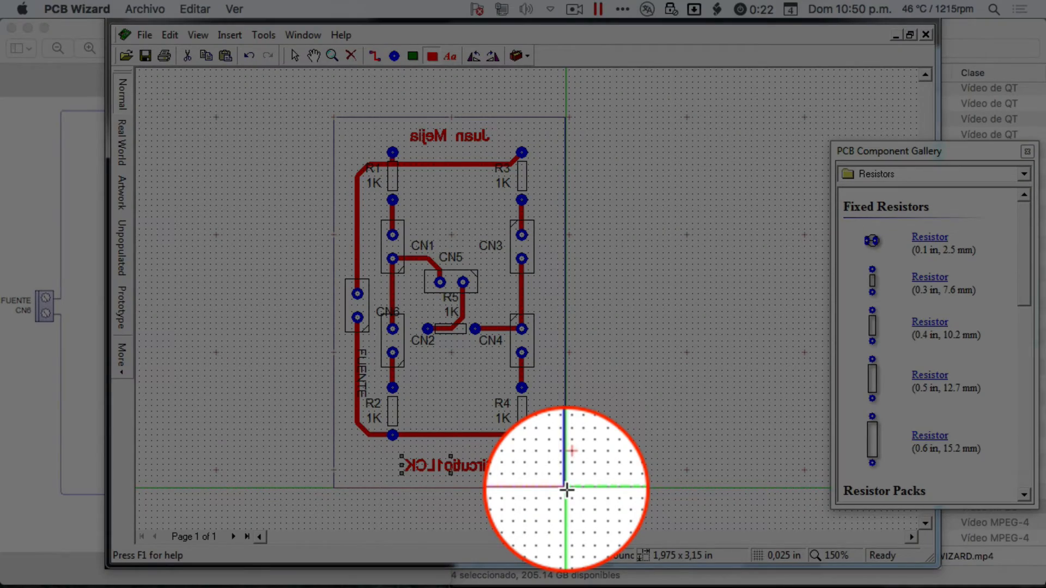
left_click(566, 490)
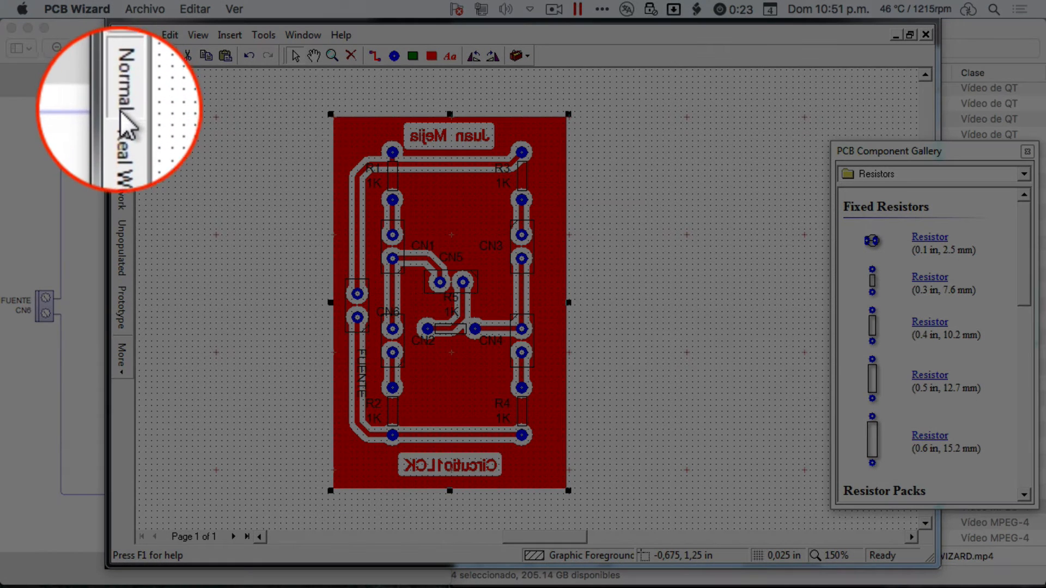
Display the board in the Real World style and change it to the Artwork style
left_click(123, 141)
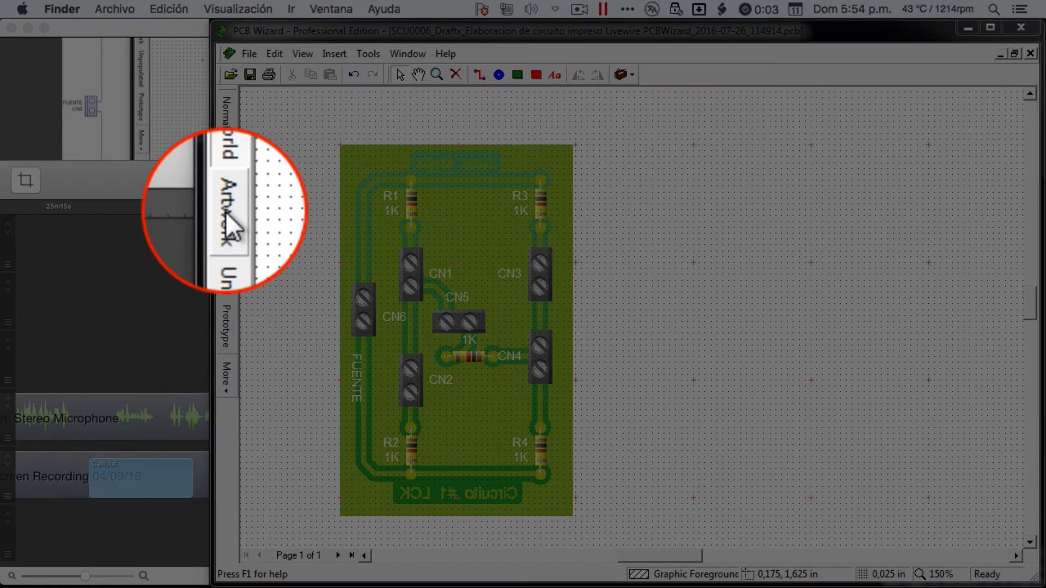
left_click(227, 213)
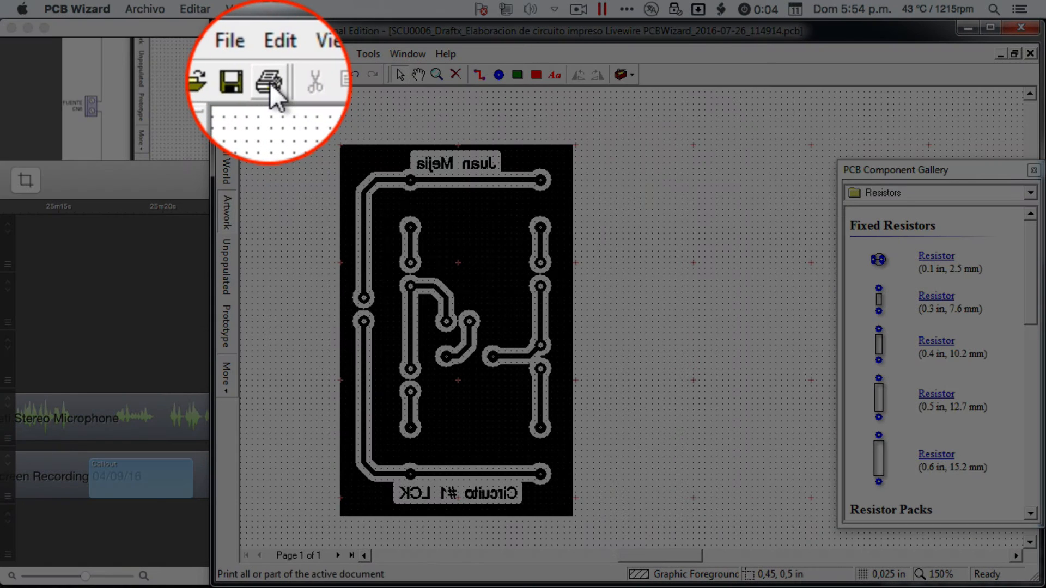
Open the print settings for the artwork, choose the Hewlett-Packard HP LaserJet P2035 printer, and close them without printing
left_click(269, 77)
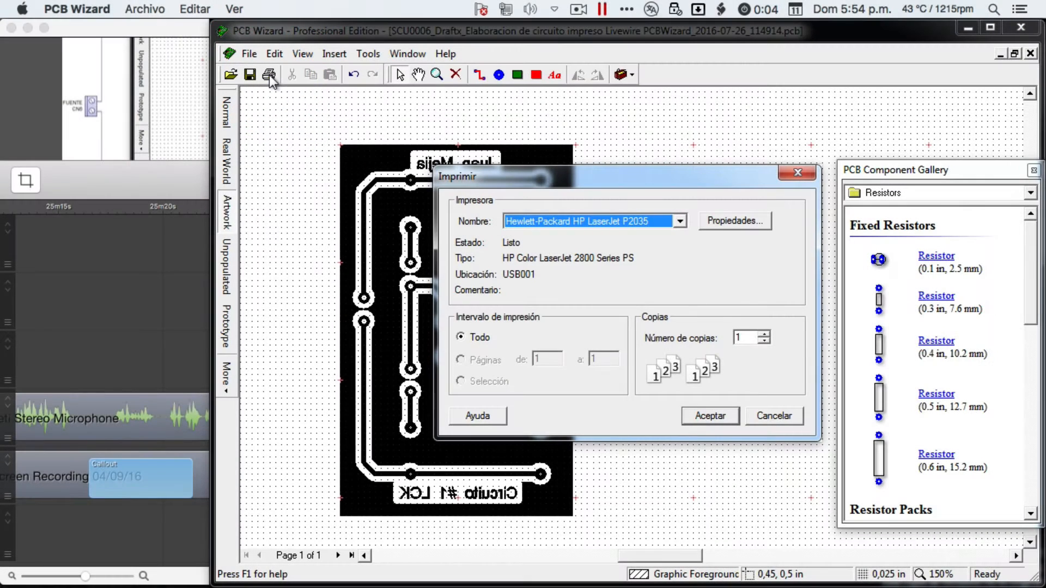
left_click(679, 223)
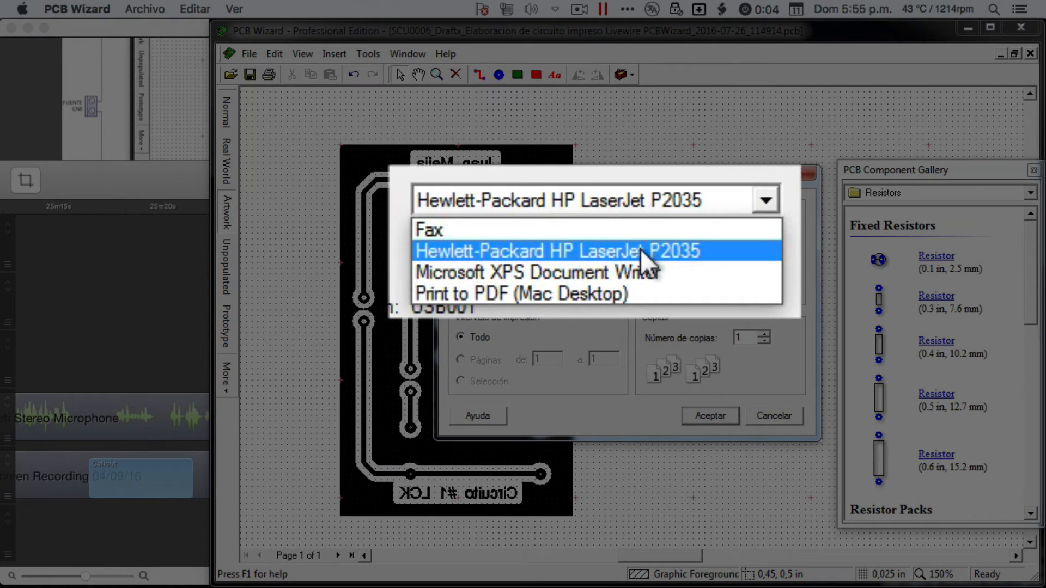
left_click(640, 250)
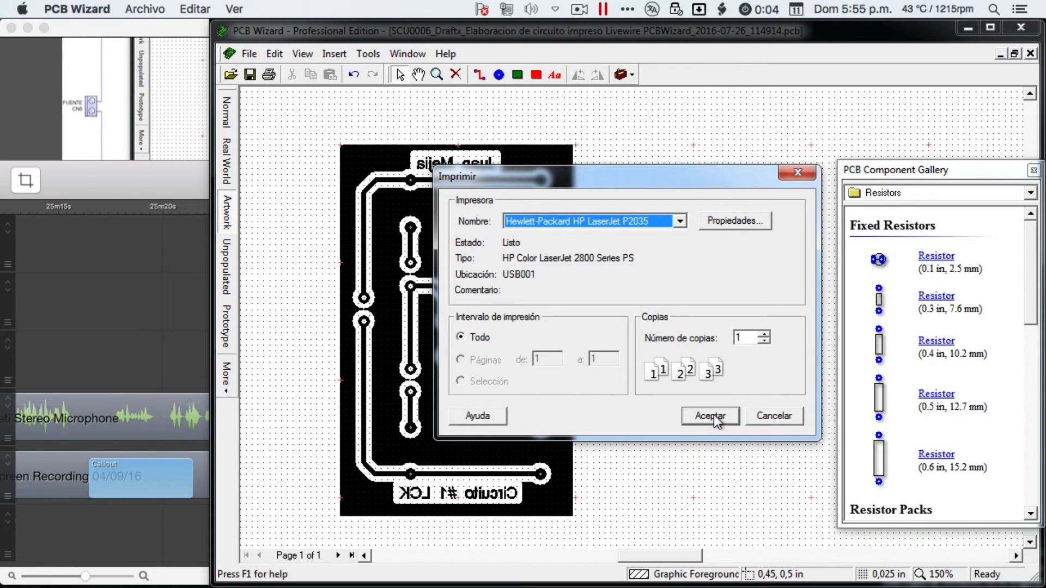
left_click(797, 174)
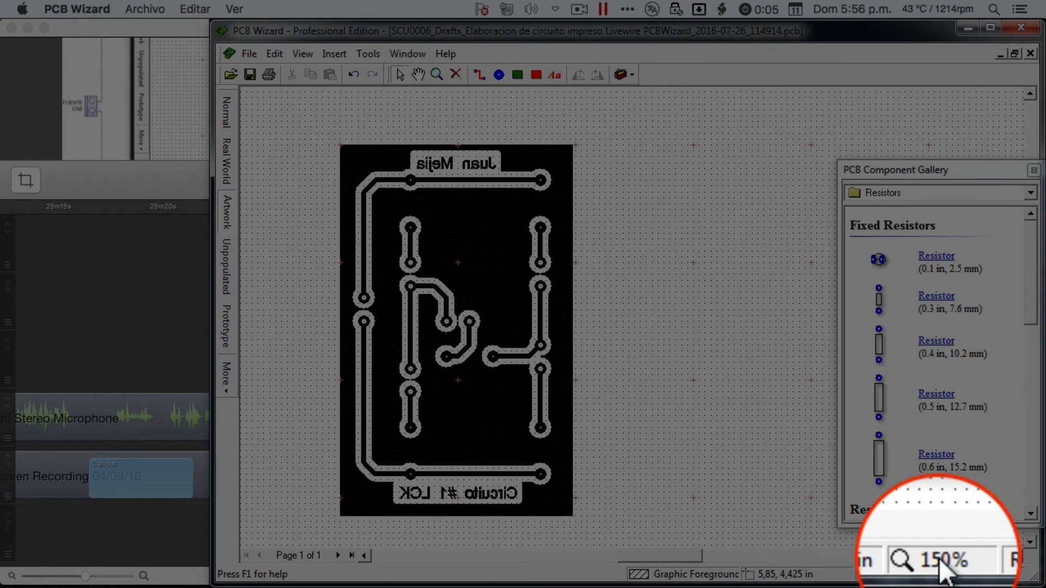
Set the zoom to 100% and take a screen capture of the area around the black board artwork
left_click(940, 561)
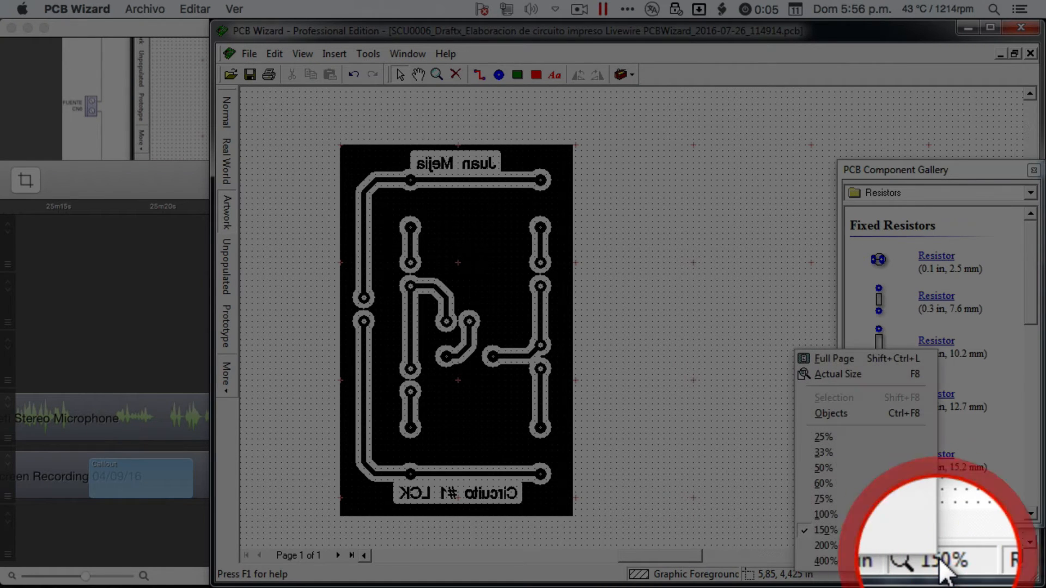
left_click(829, 508)
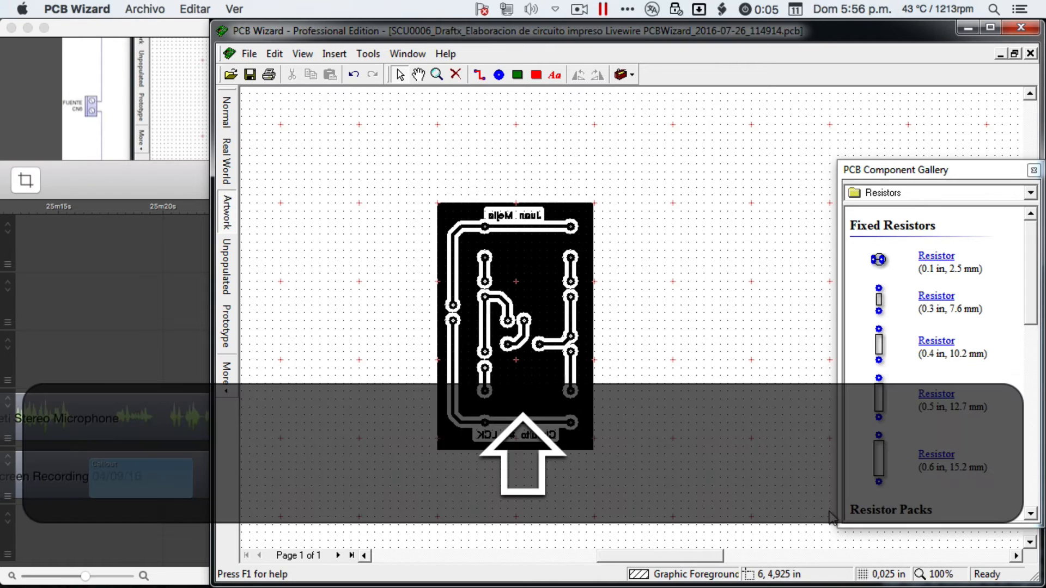
key("shift+super+4")
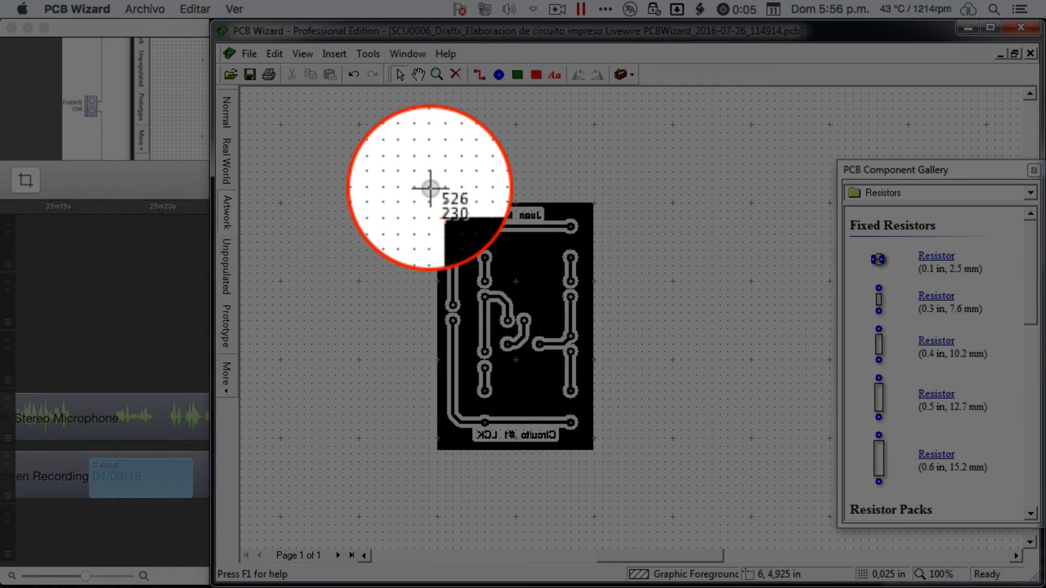
left_click_drag(430, 189, 608, 456)
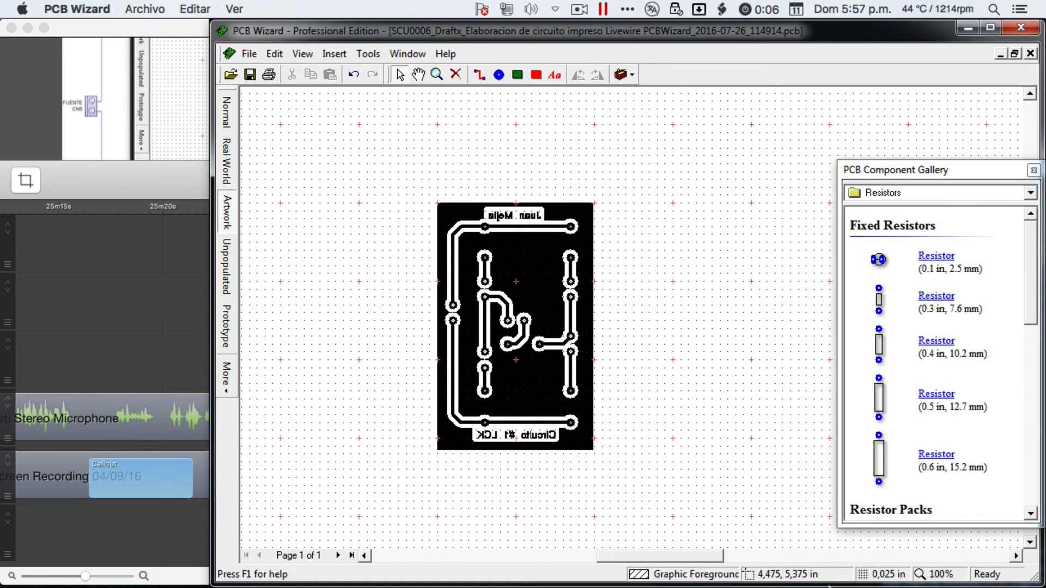
mouse_move(828, 586)
left_click(877, 563)
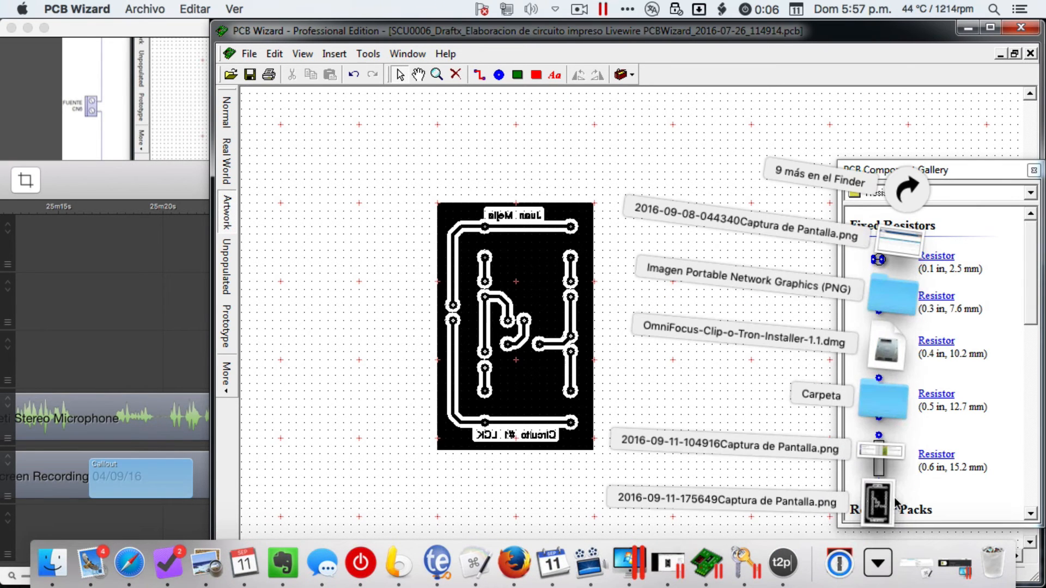
left_click(885, 493)
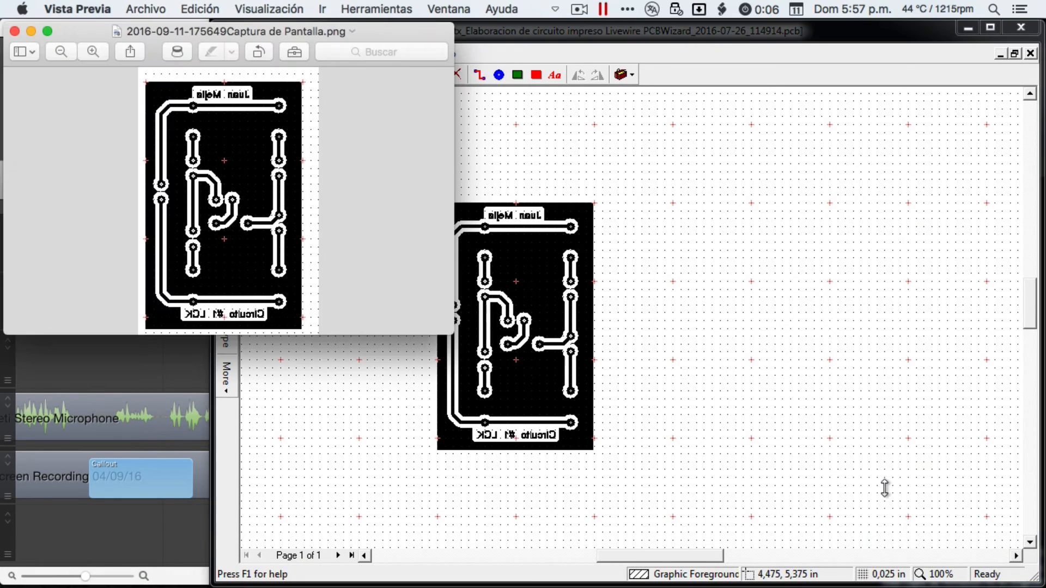
key("alt+super+f")
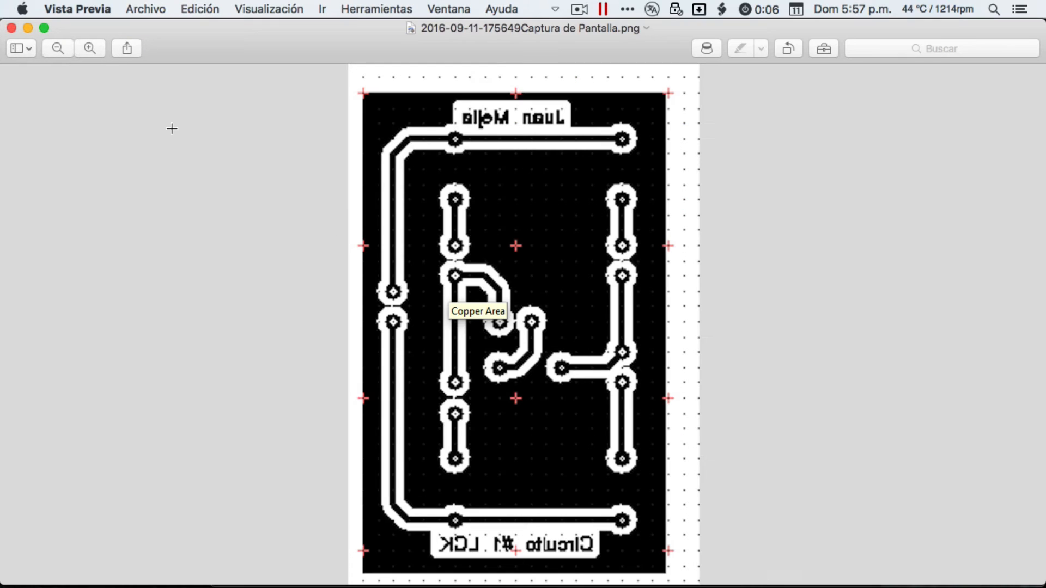
Crop the captured image to the edges of the black board artwork and save it
key("super+a")
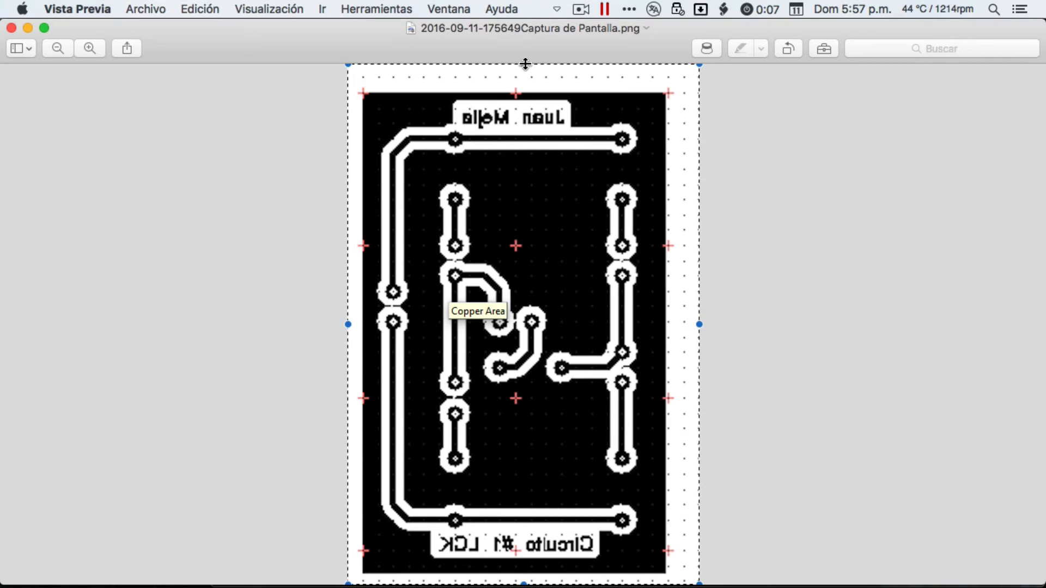
left_click_drag(526, 64, 522, 93)
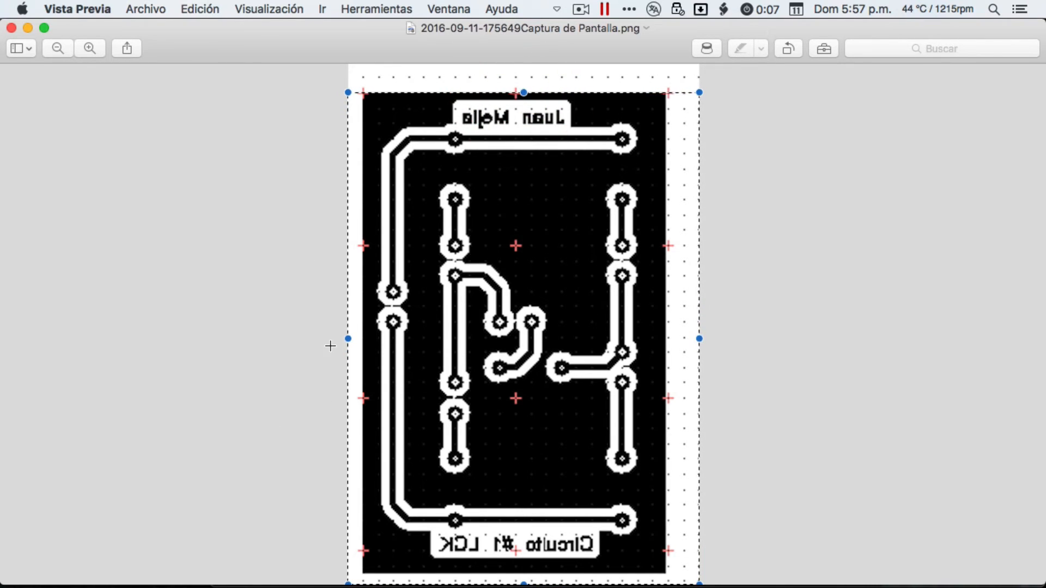
left_click_drag(350, 338, 362, 340)
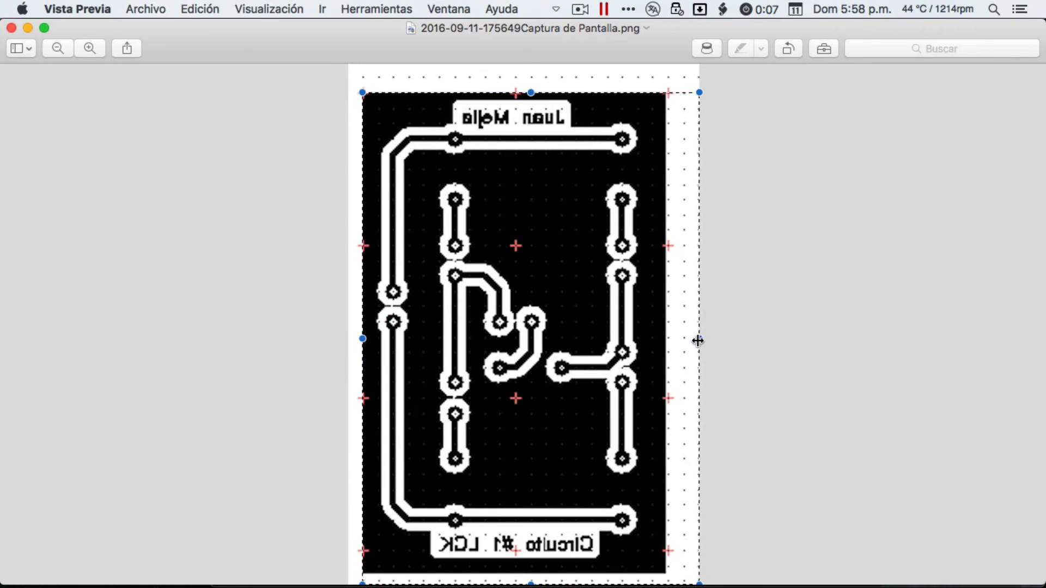
left_click_drag(698, 338, 665, 339)
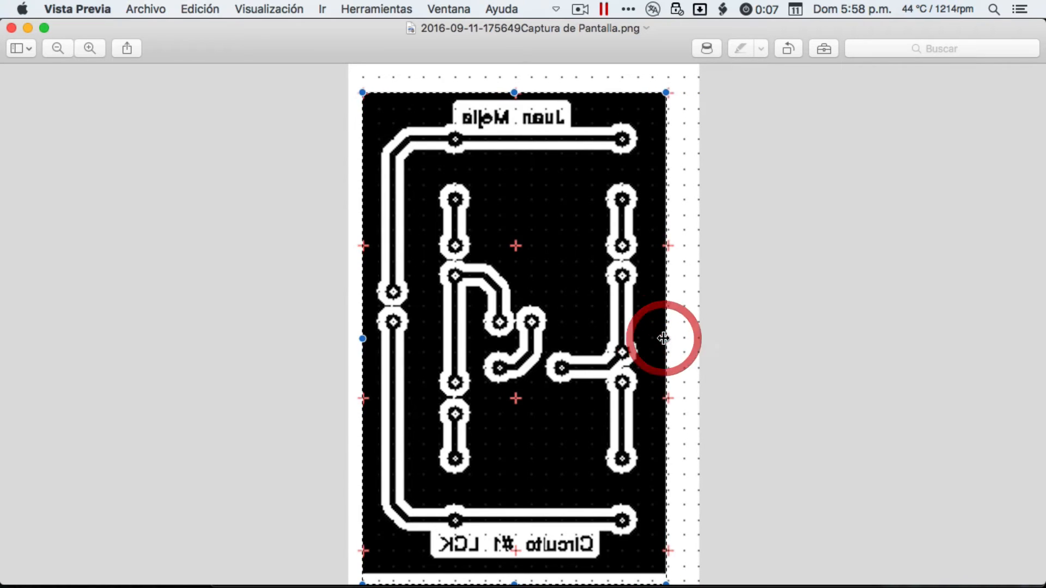
scroll(529, 499, "down", 3, "ctrl")
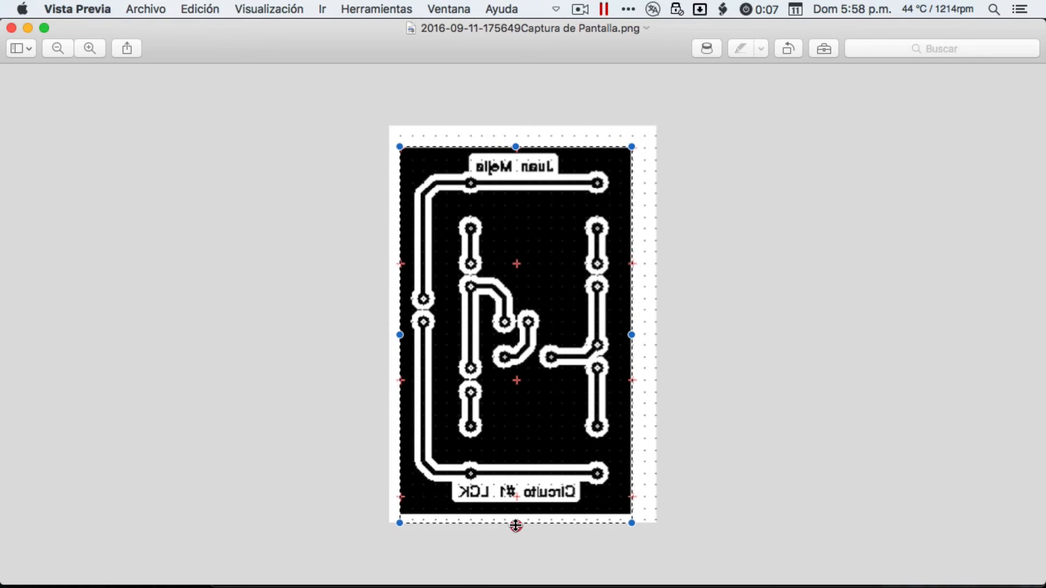
left_click_drag(516, 523, 513, 516)
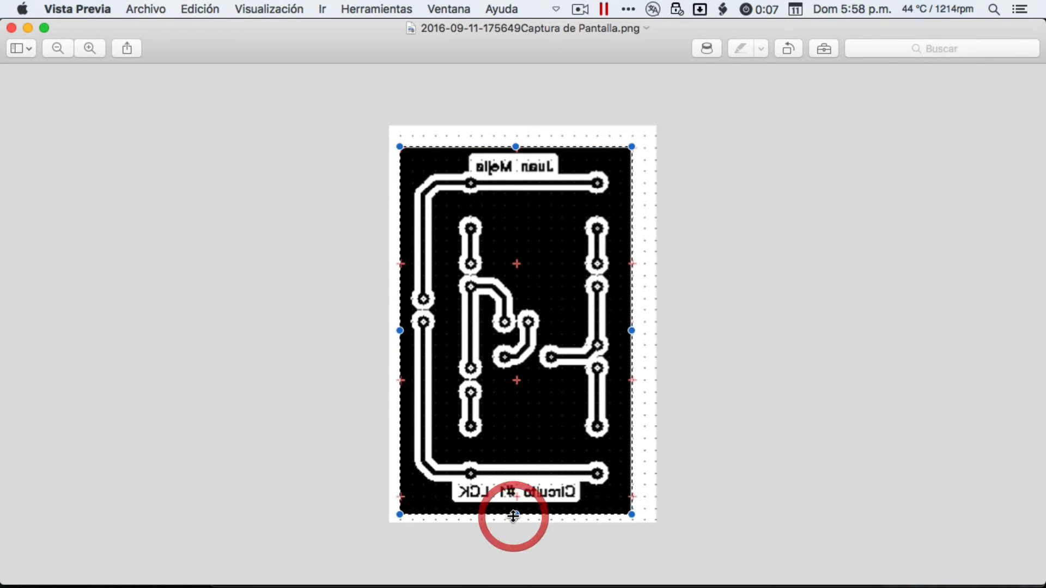
key("super+k")
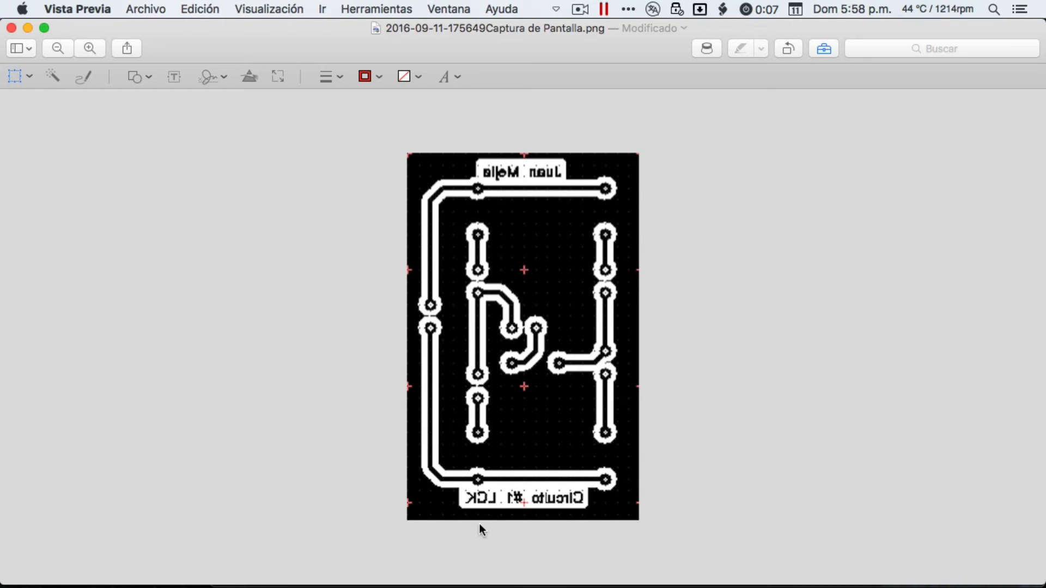
key("super+s")
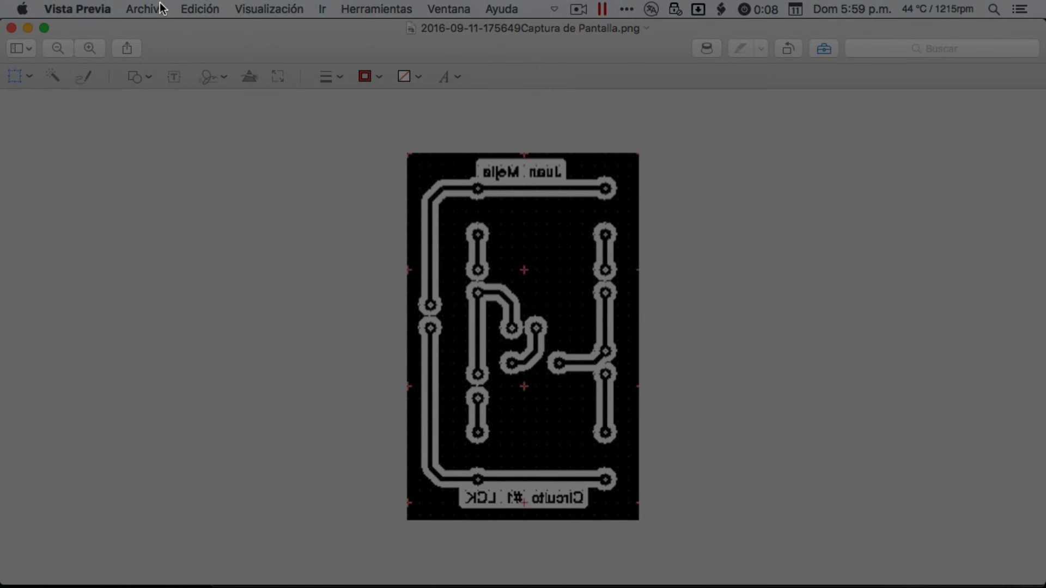
Open the print settings for the cropped image and choose the Hewlett-Packard HP LaserJet P2035 printer
left_click(159, 9)
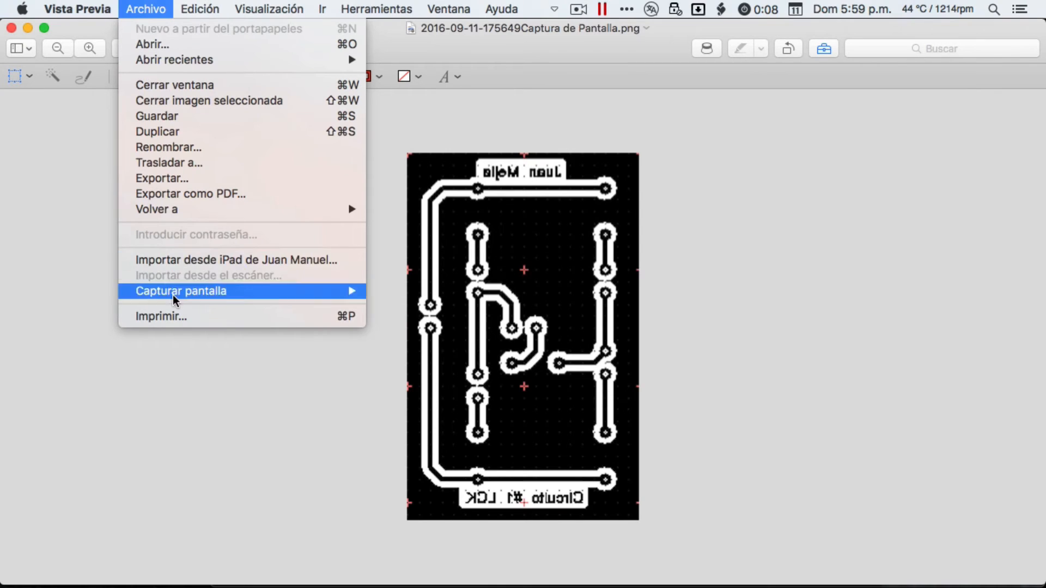
left_click(173, 318)
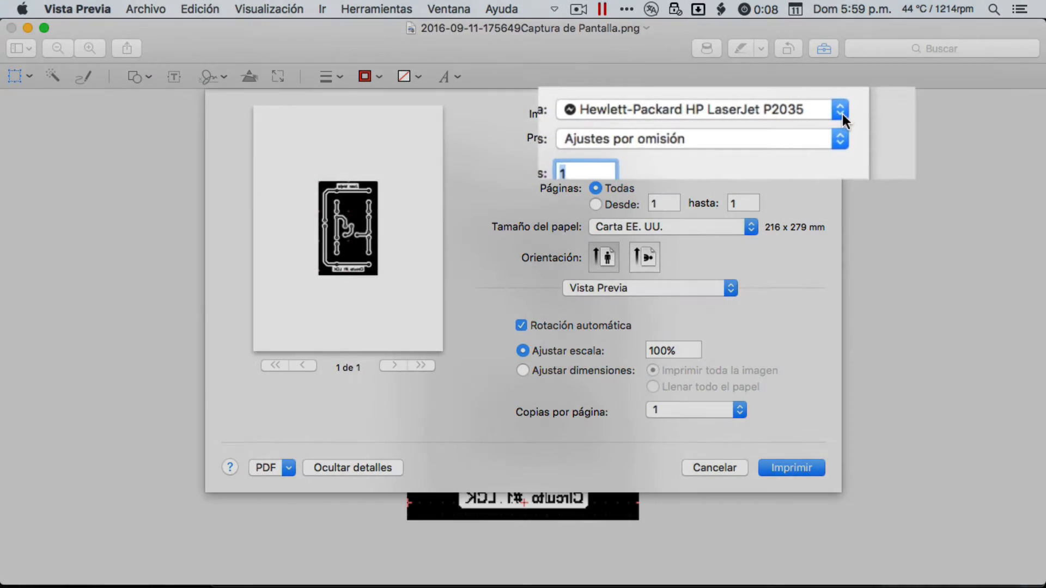
left_click(818, 114)
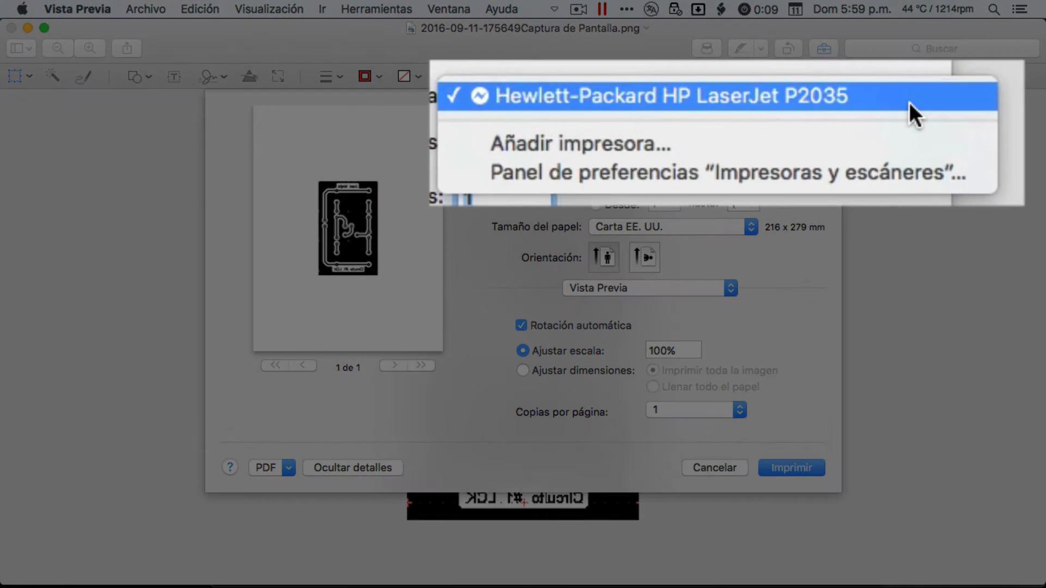
left_click(749, 101)
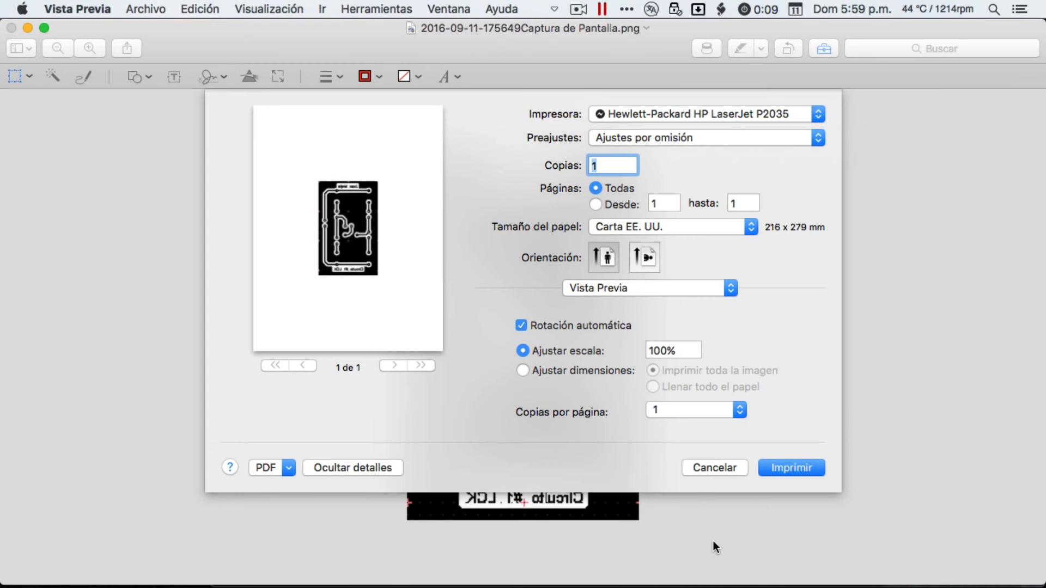